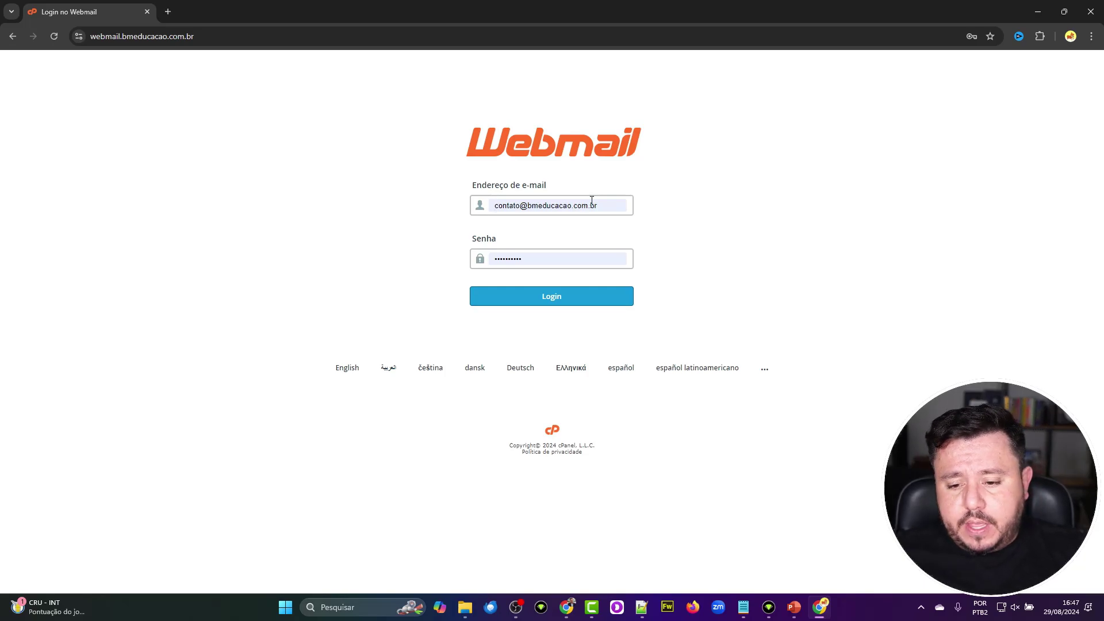
- Log in to the webmail account with the prefilled credentials and look over the sections of its home page
left_click(599, 303)
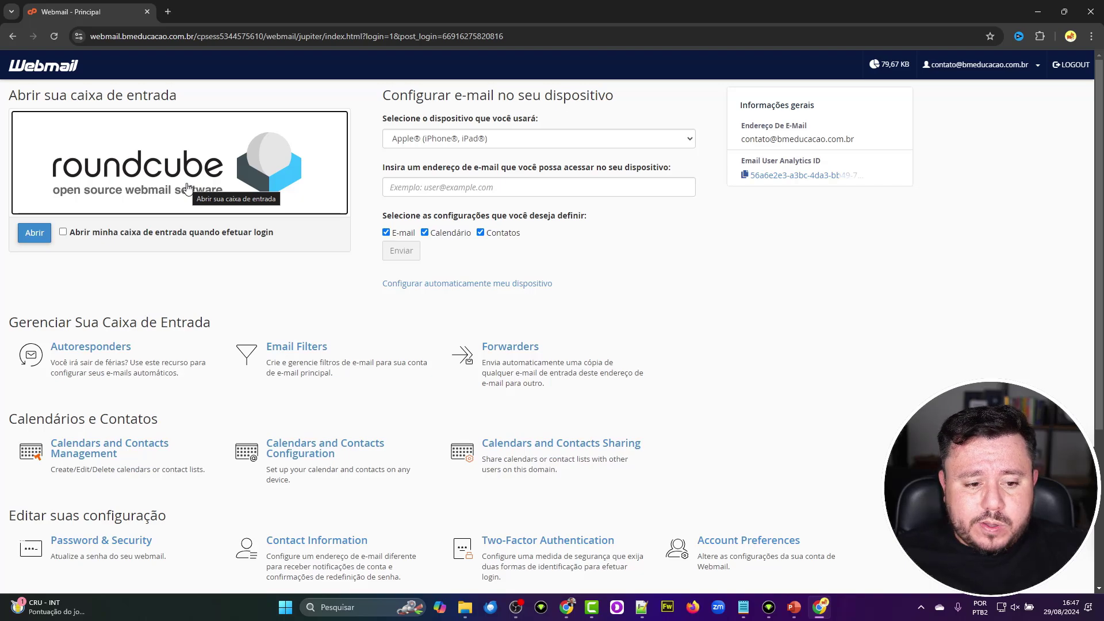
scroll(311, 305, "down", 3)
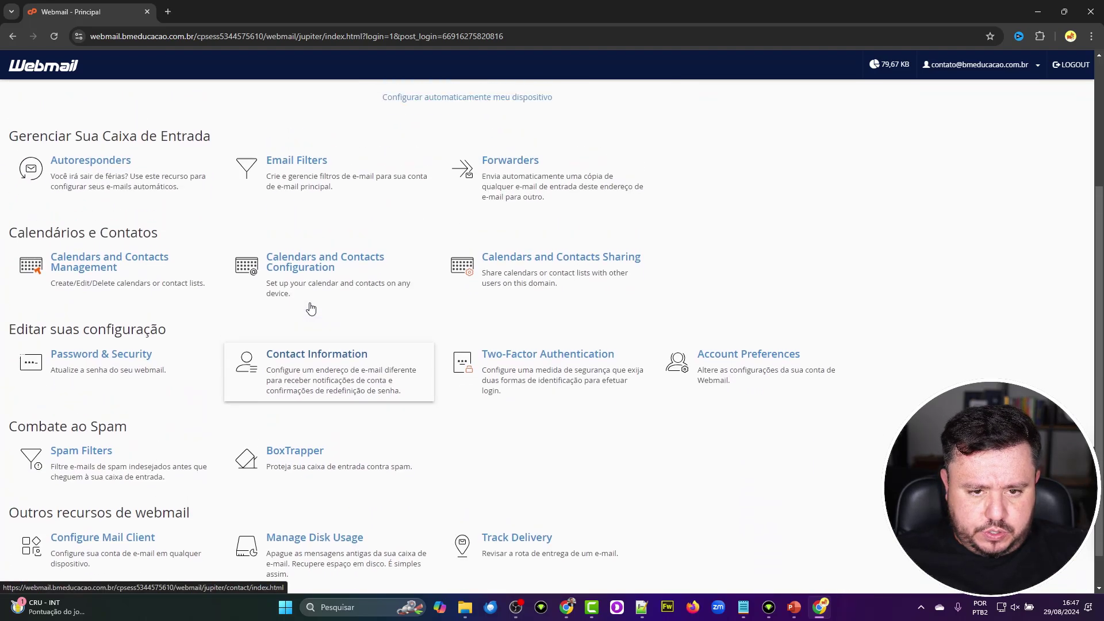
scroll(310, 307, "up", 3)
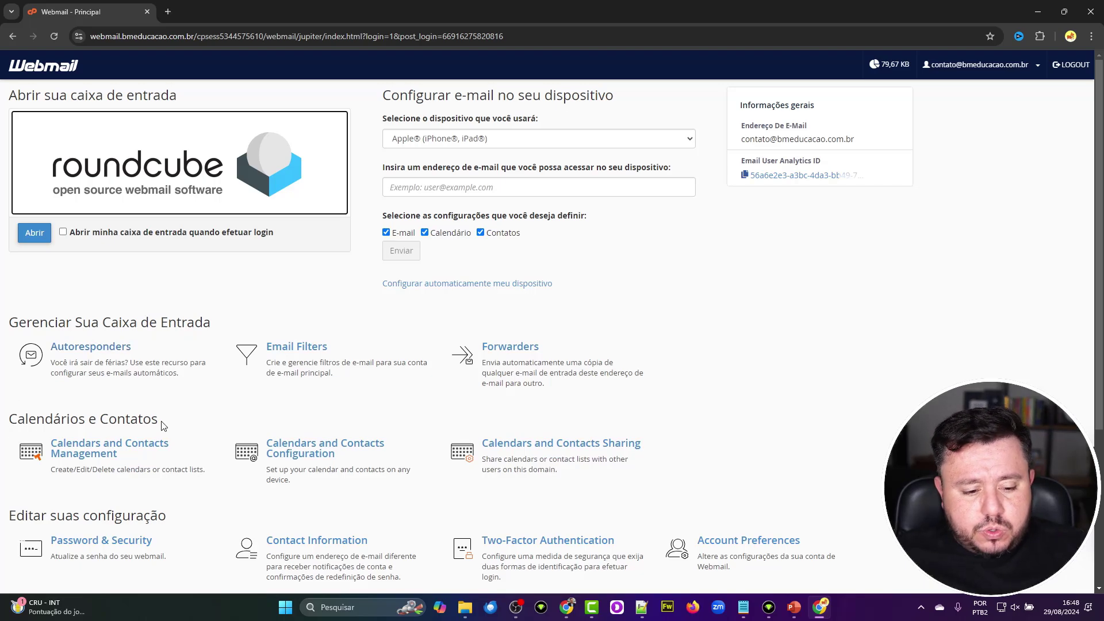
scroll(161, 424, "down", 1)
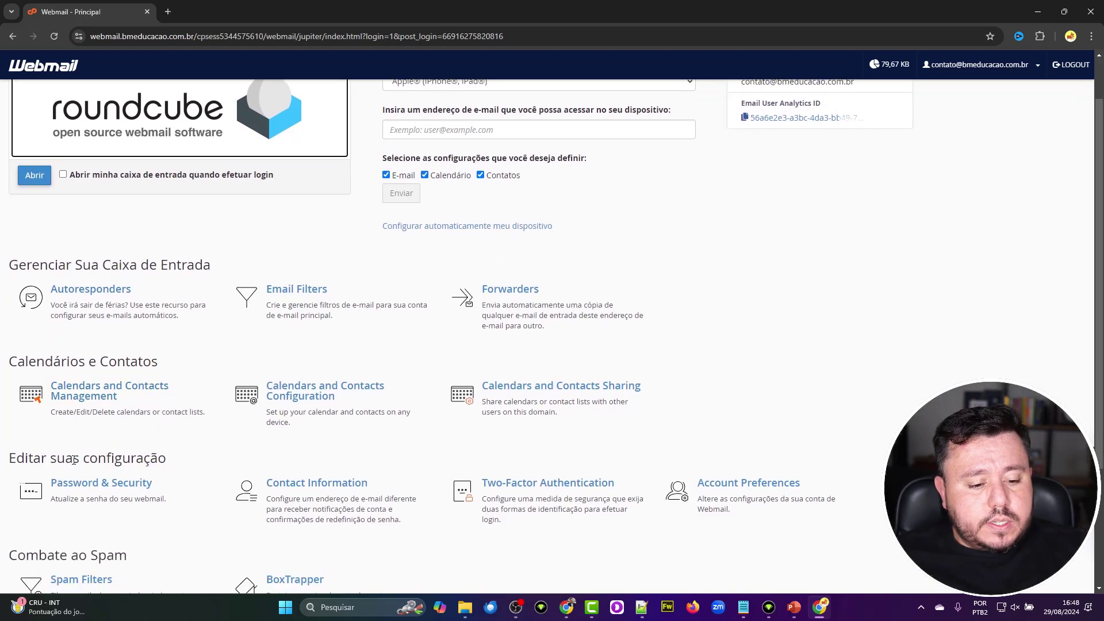
scroll(73, 460, "down", 1)
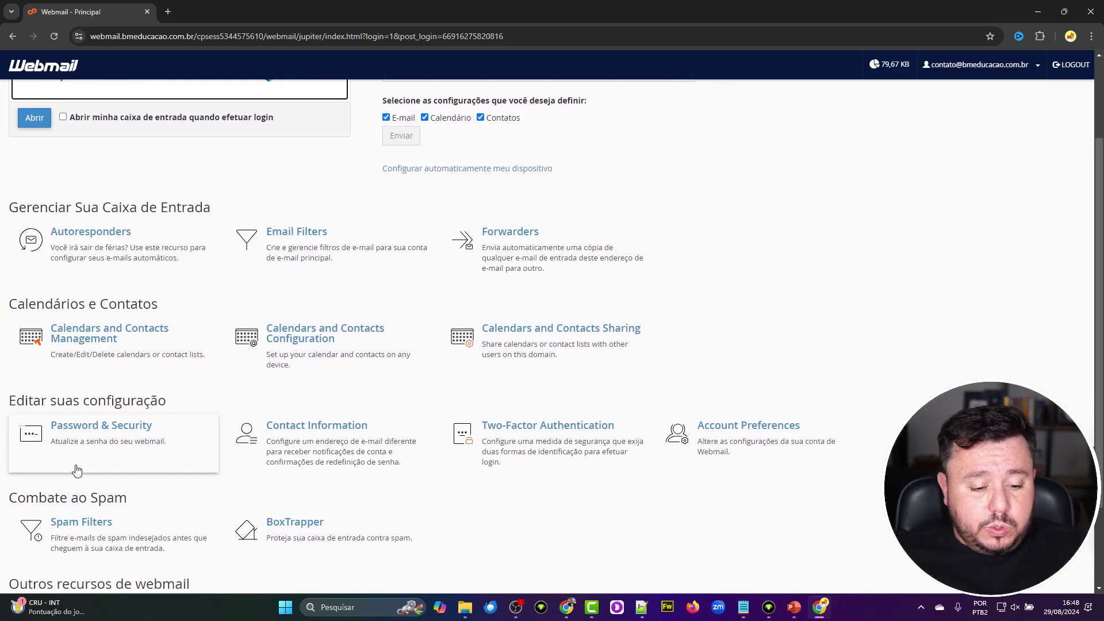
scroll(76, 468, "down", 1)
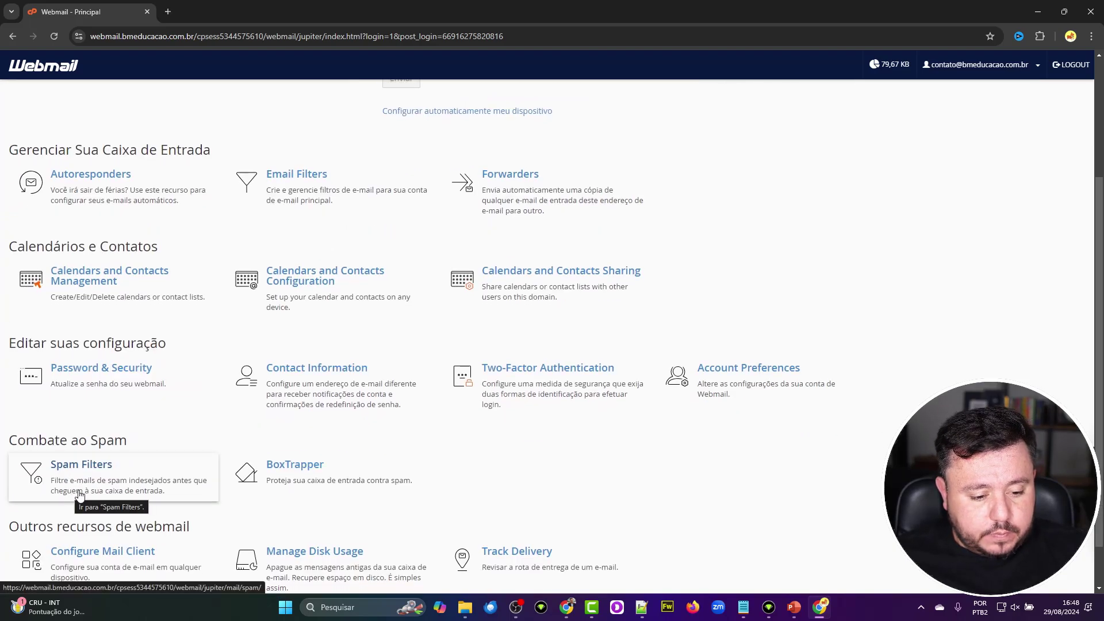
scroll(70, 493, "down", 1)
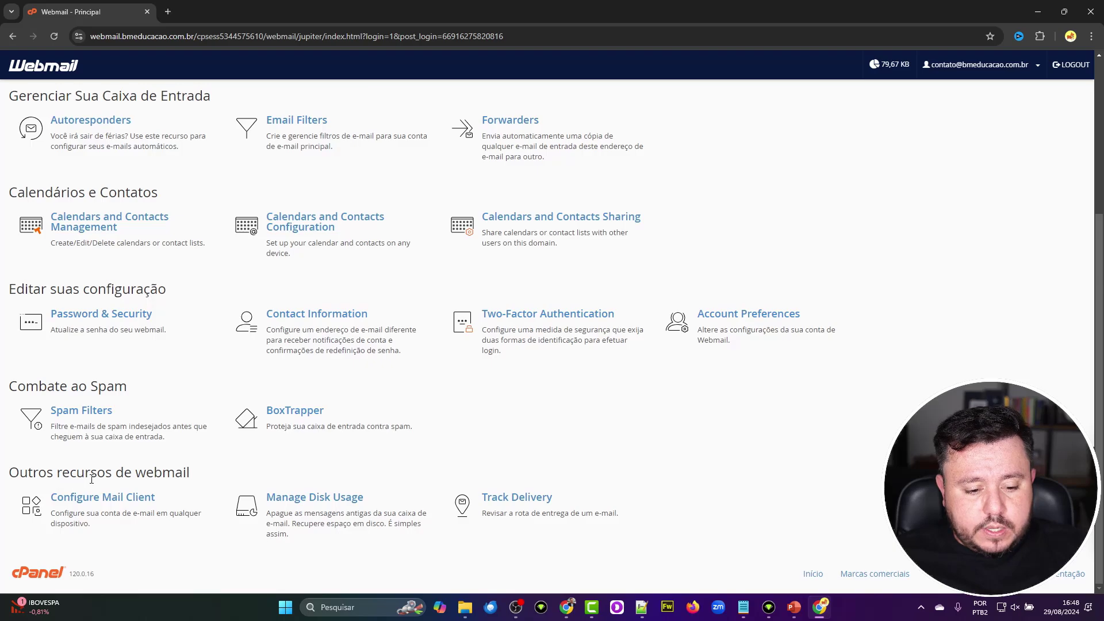
scroll(785, 426, "up", 4)
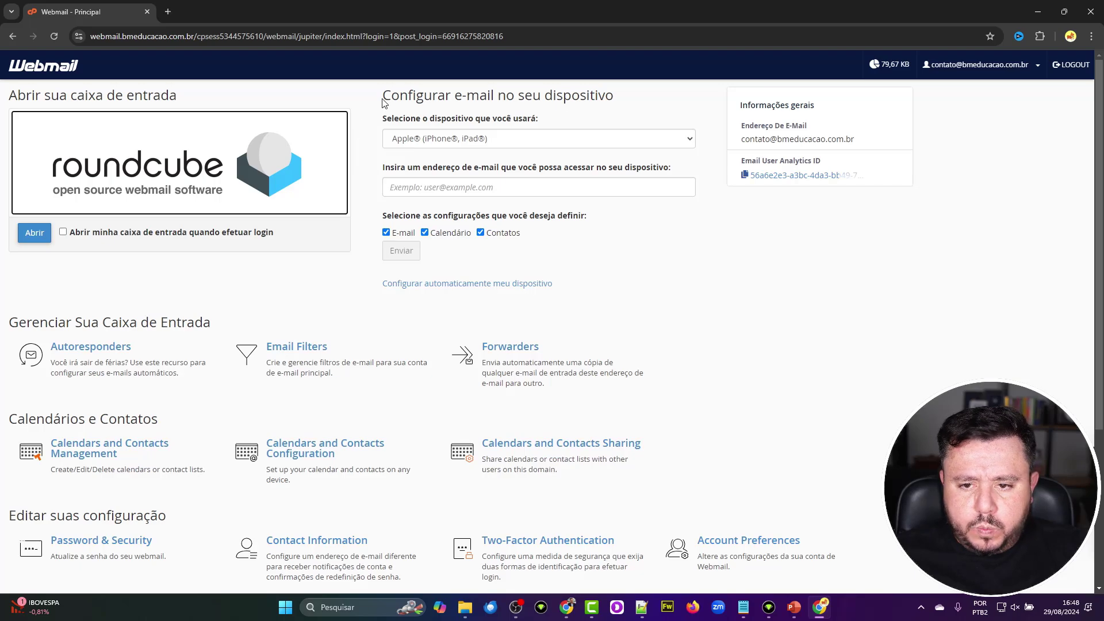
- Look through the device types offered for configuring e-mail on a device, keeping Apple (iPhone, iPad) selected
left_click_drag(381, 96, 630, 111)
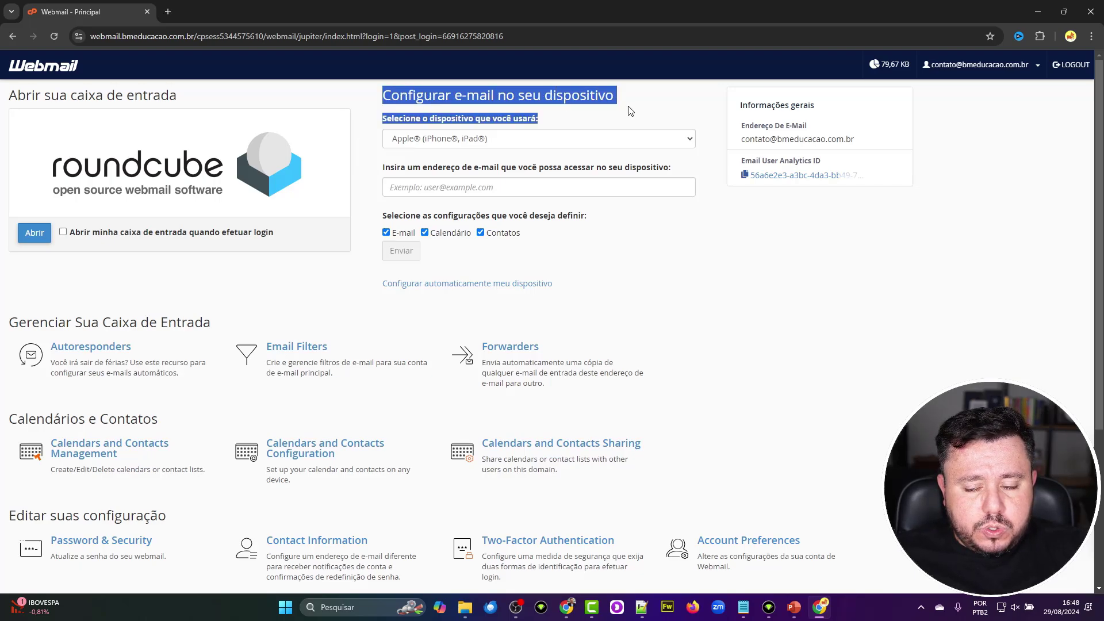
left_click(615, 142)
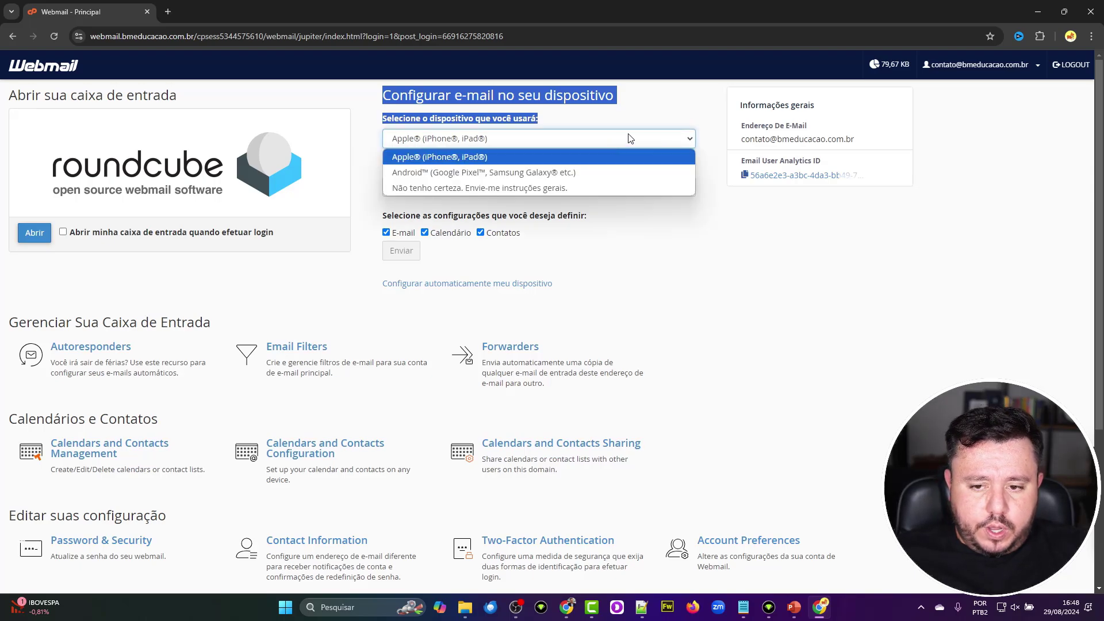
left_click(713, 253)
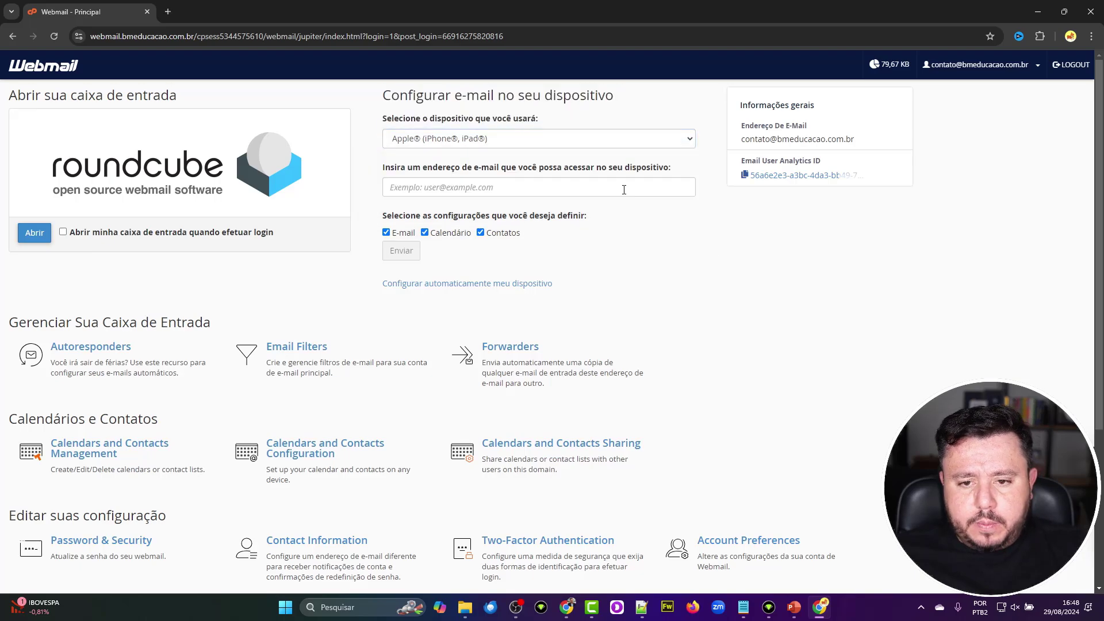
- Copy the account's e-mail address from the general information into the device setup's e-mail address field
left_click_drag(854, 139, 743, 138)
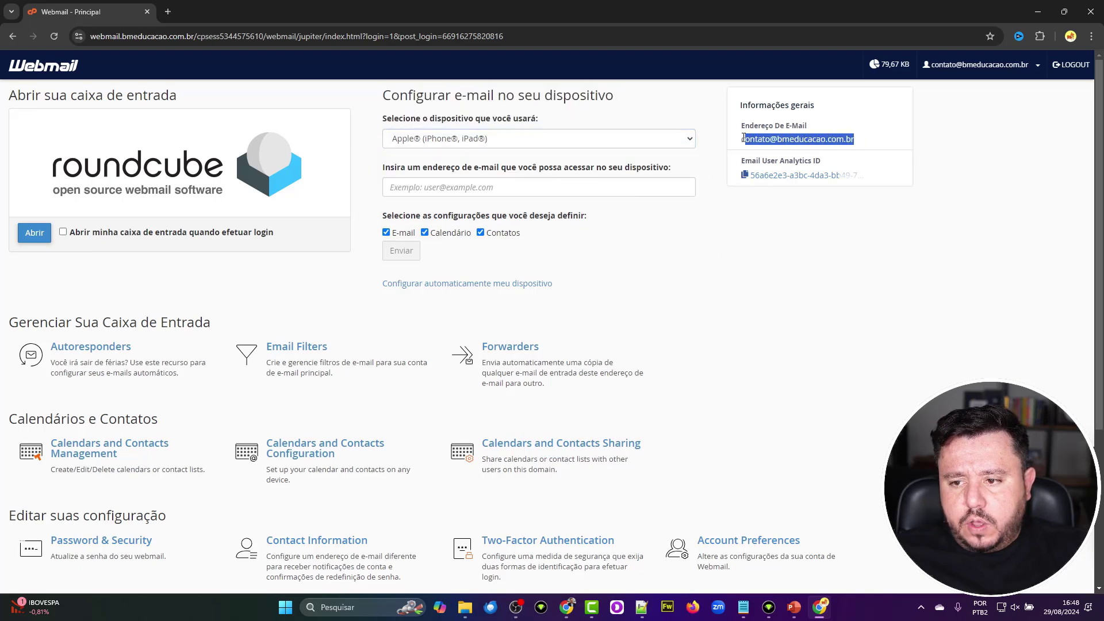
right_click(742, 138)
left_click(760, 146)
left_click(597, 183)
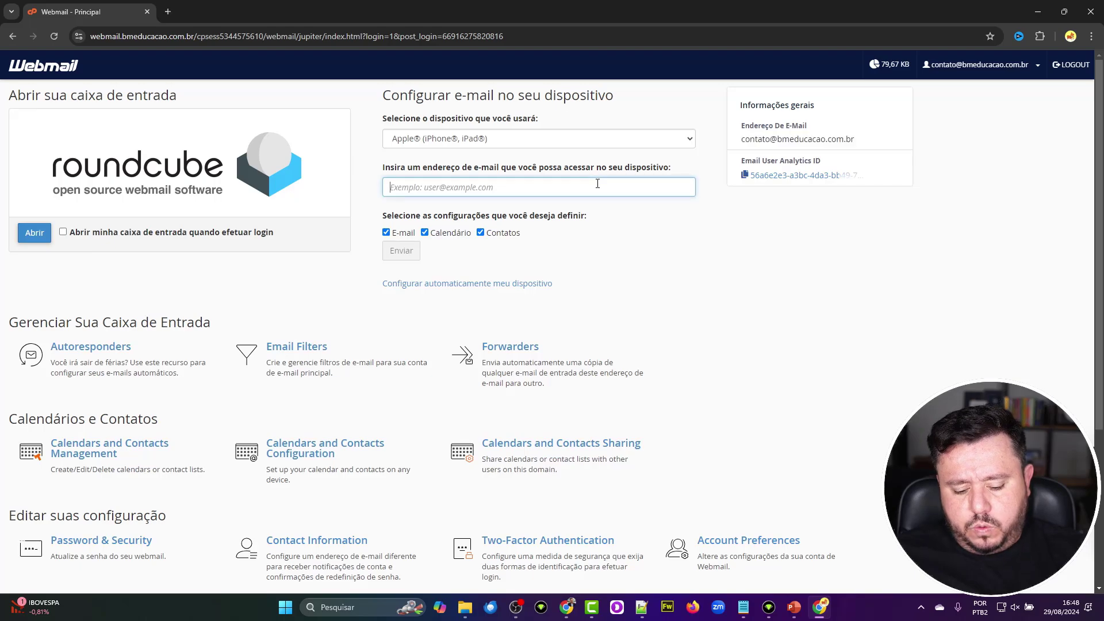
key("ctrl+v")
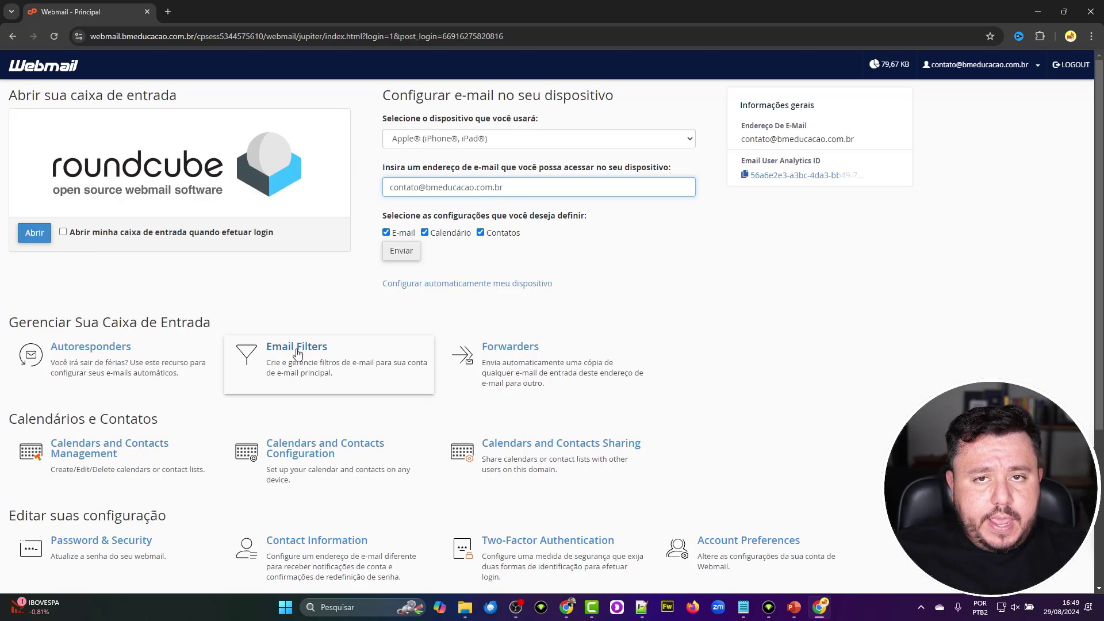
- Turn on automatic opening of the inbox at login, look over the home page, and turn the option off again
left_click(62, 232)
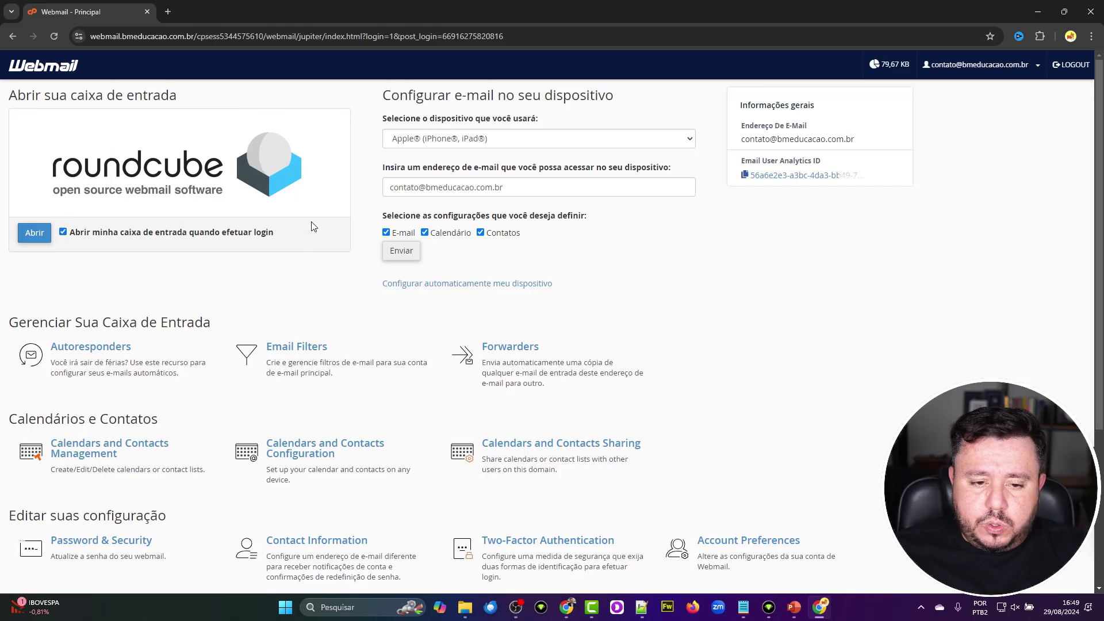
scroll(1008, 230, "down", 4)
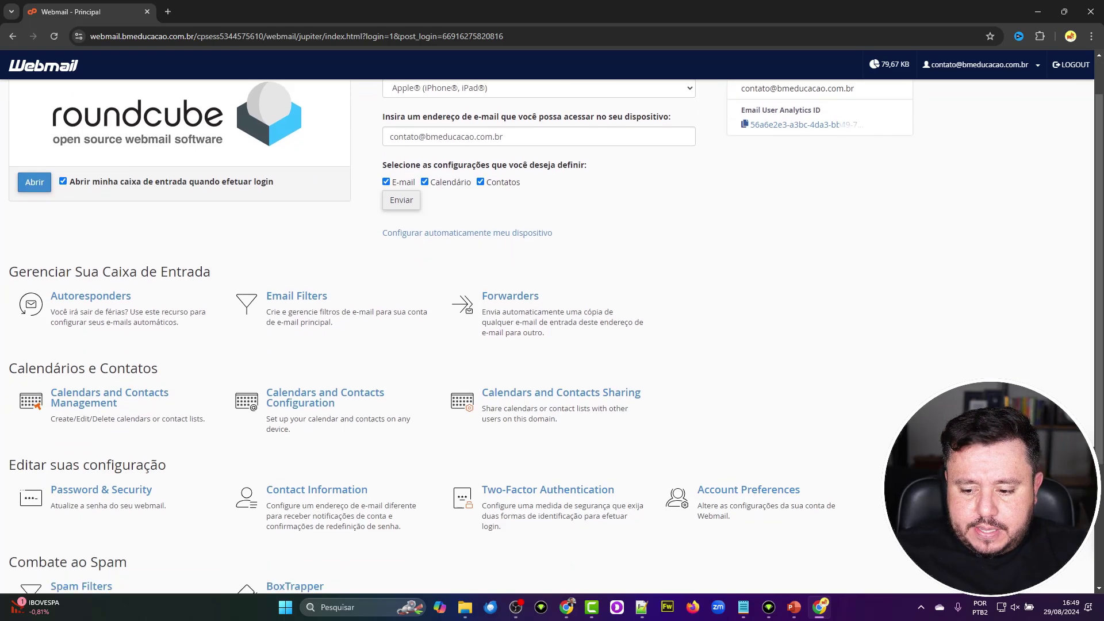
scroll(486, 495, "up", 4)
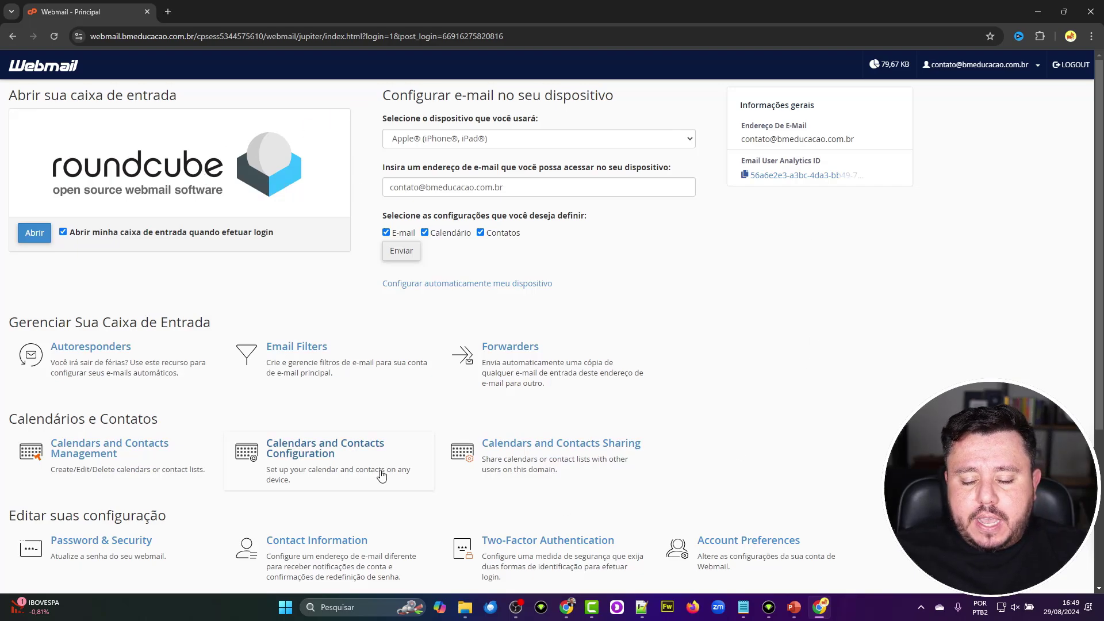
left_click(63, 235)
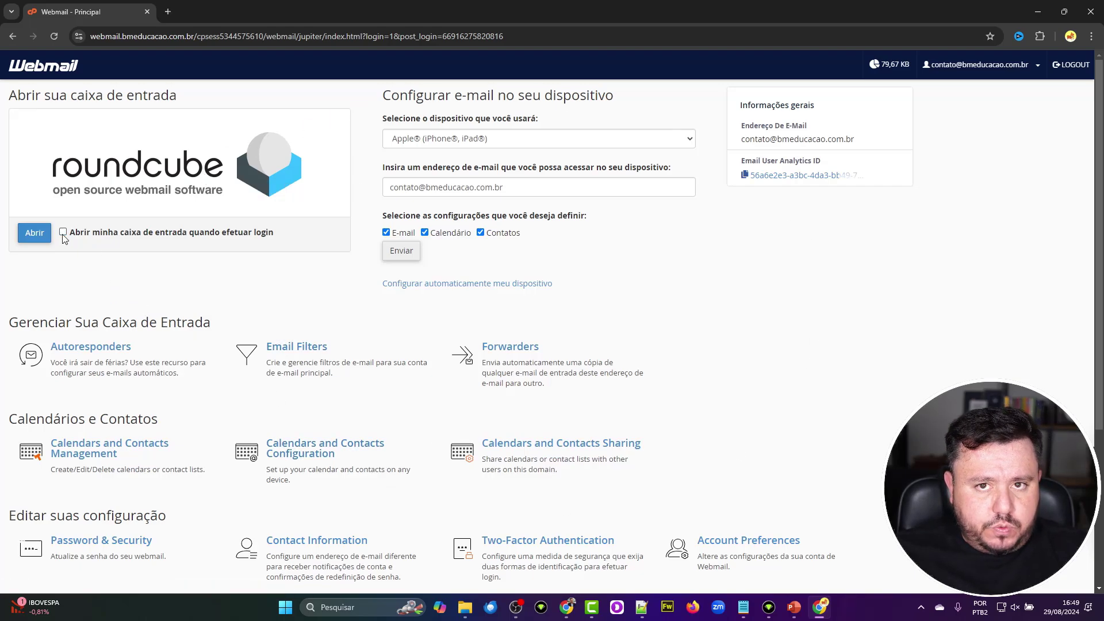
- Open the Roundcube inbox, try its light and dark modes, and leave it in light mode
left_click(34, 236)
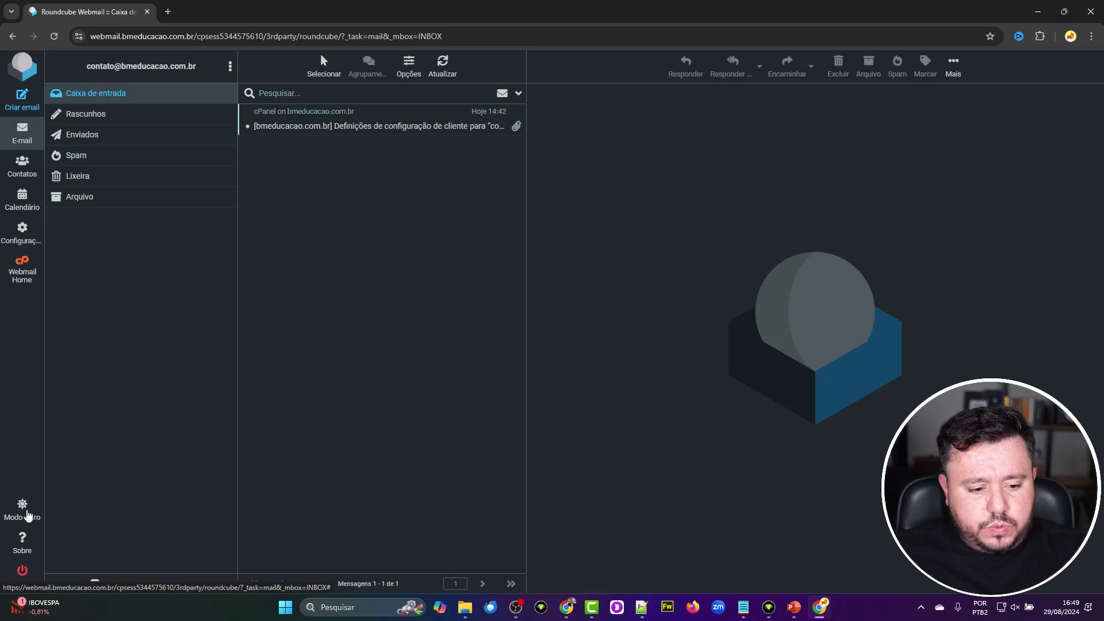
left_click(23, 517)
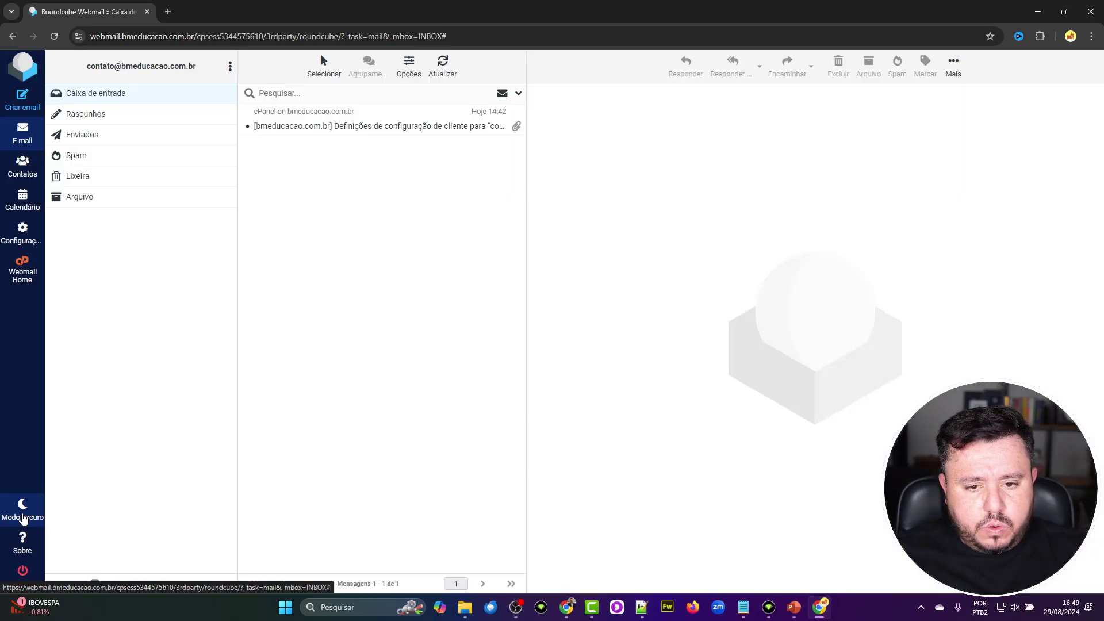
left_click(23, 517)
left_click(24, 517)
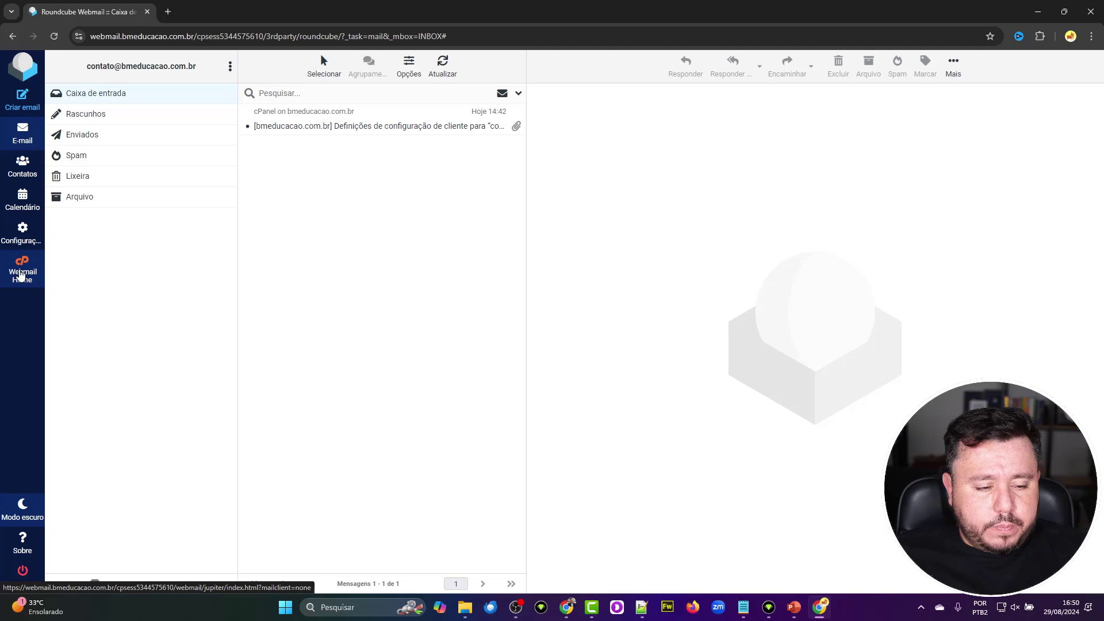
- Return to the Webmail home page, look over its tools, and reopen the Roundcube inbox
left_click(21, 275)
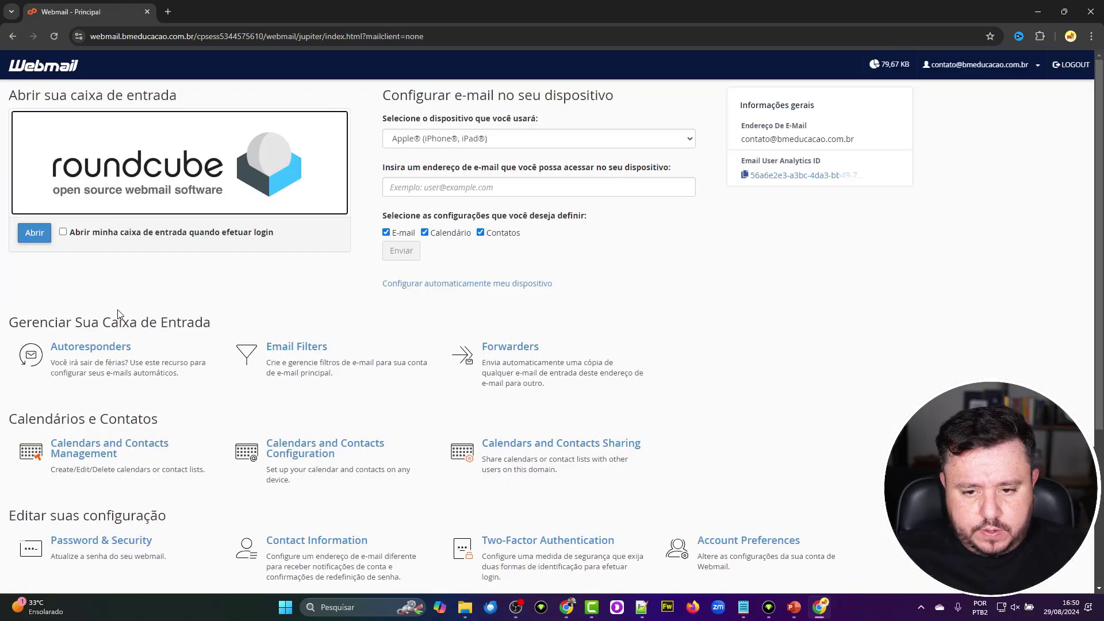
scroll(118, 314, "down", 4)
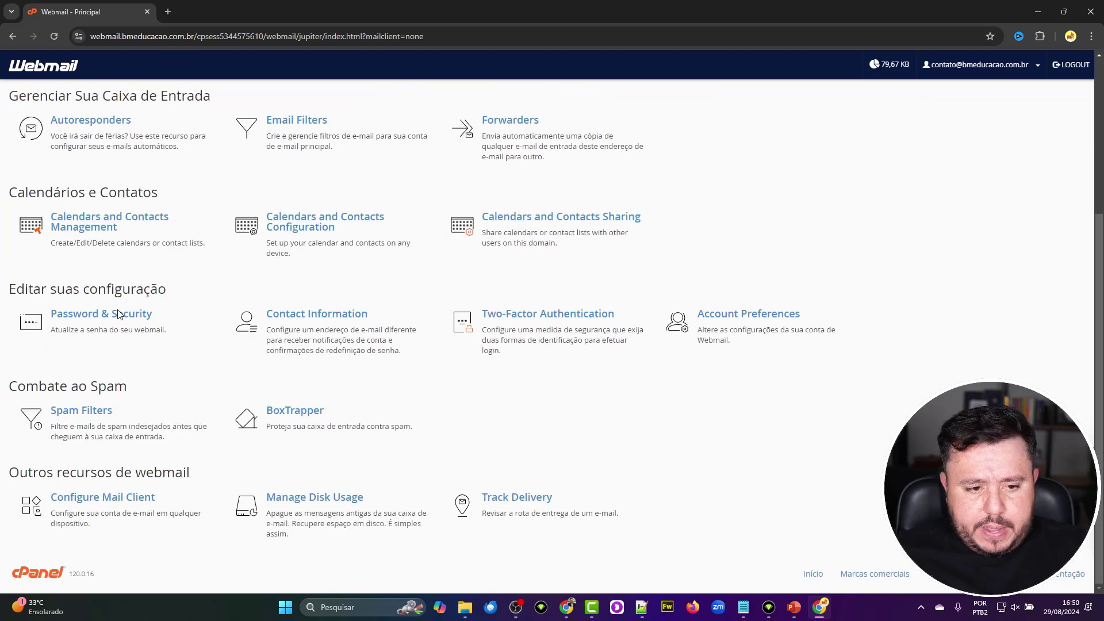
scroll(118, 313, "up", 4)
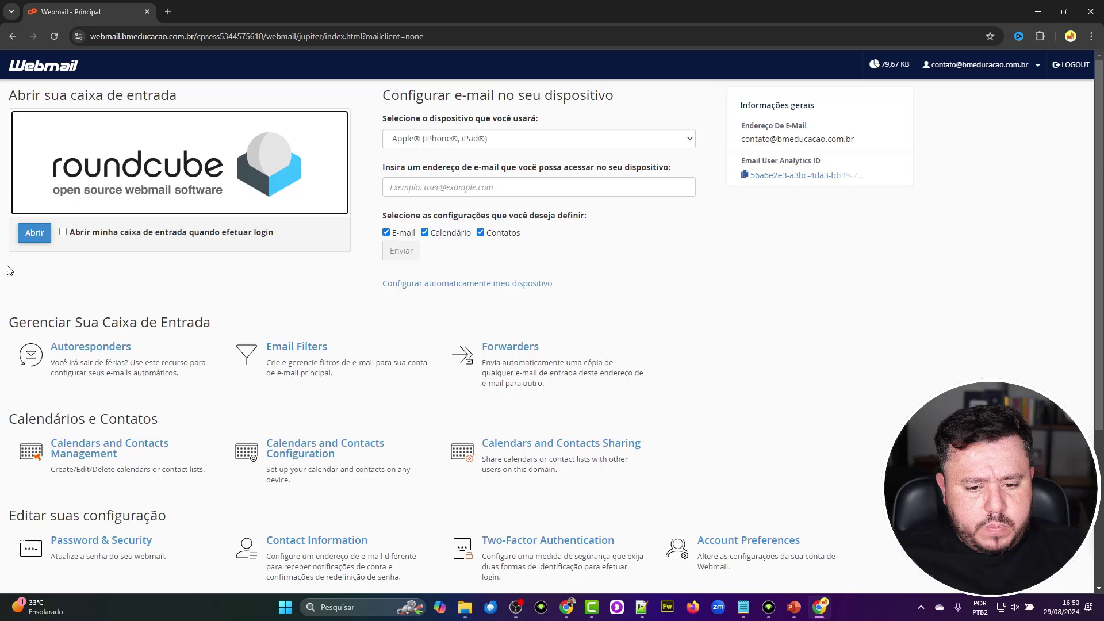
left_click(34, 232)
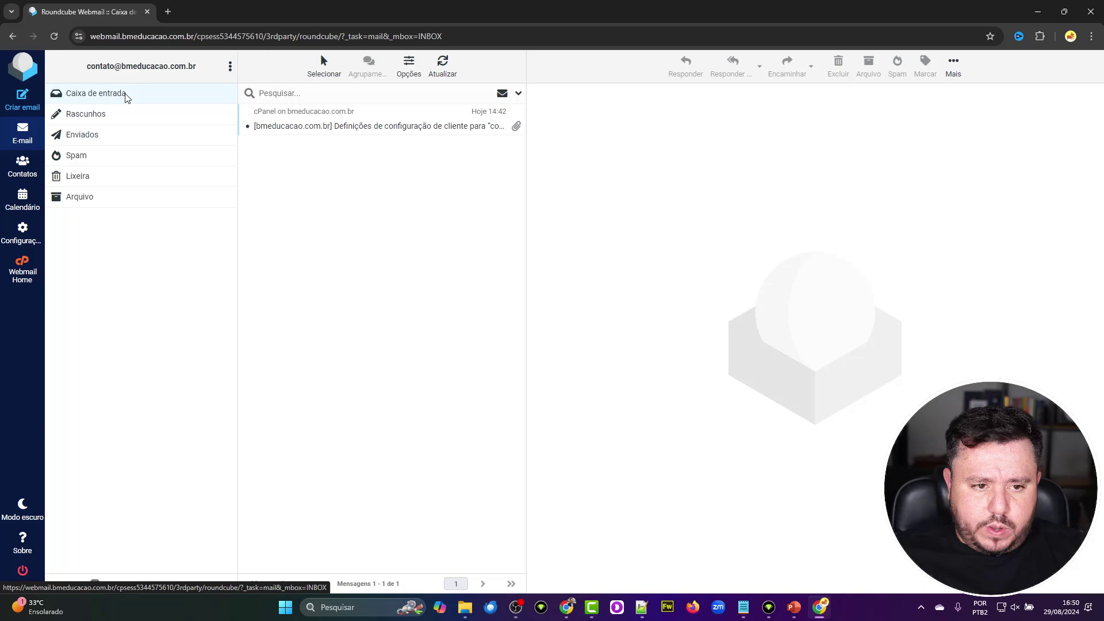
- View the Enviados, Spam, Lixeira and Arquivo folders in turn and return to Caixa de entrada
left_click(113, 133)
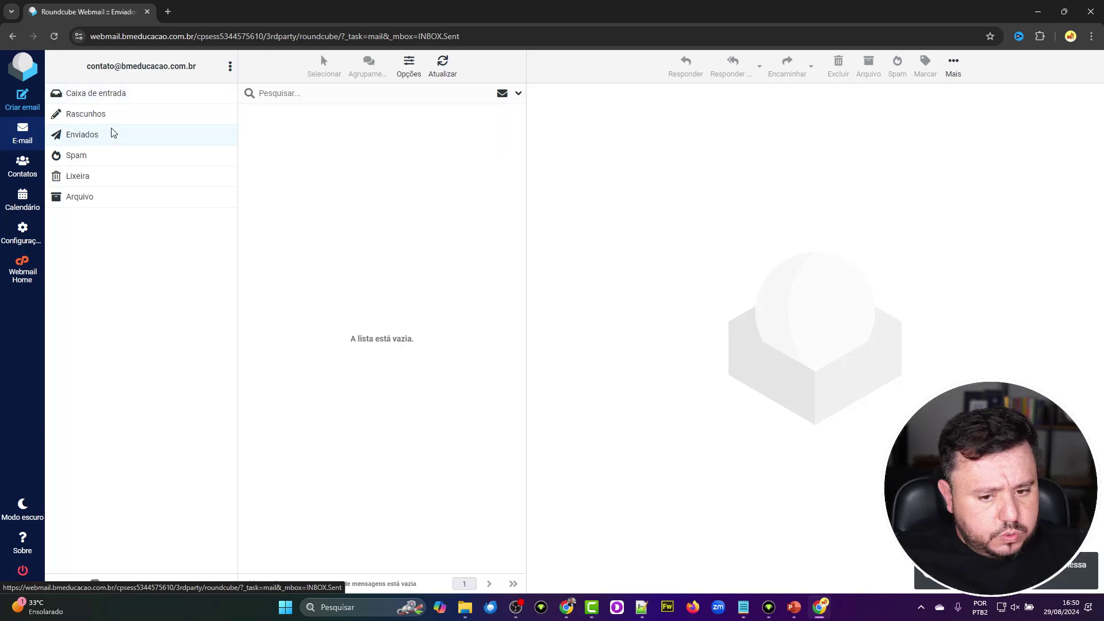
left_click(109, 155)
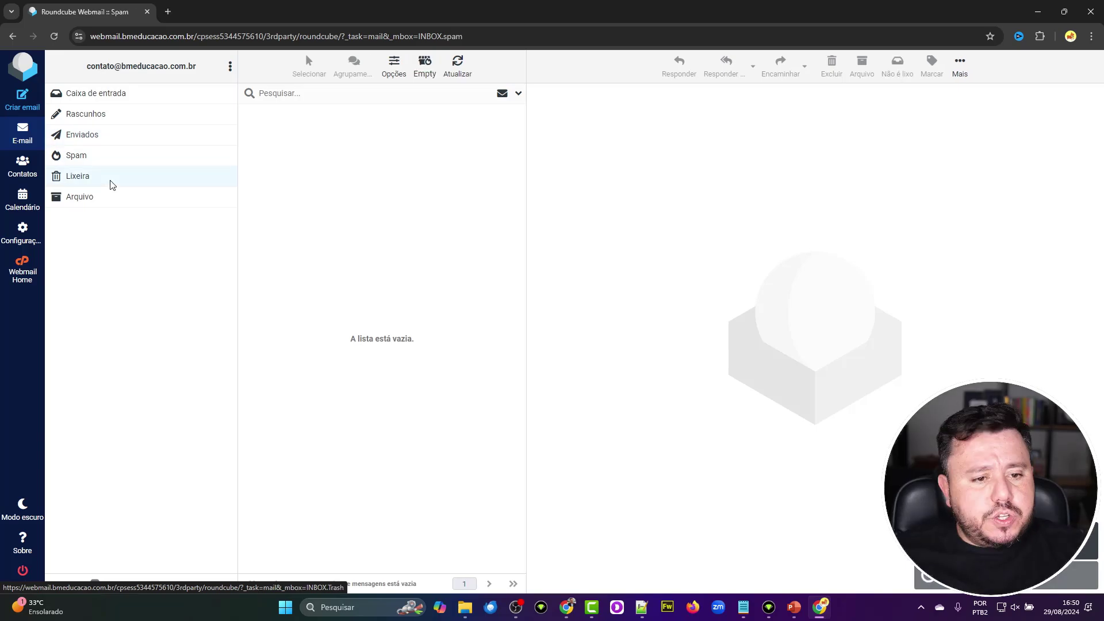
left_click(113, 181)
left_click(110, 205)
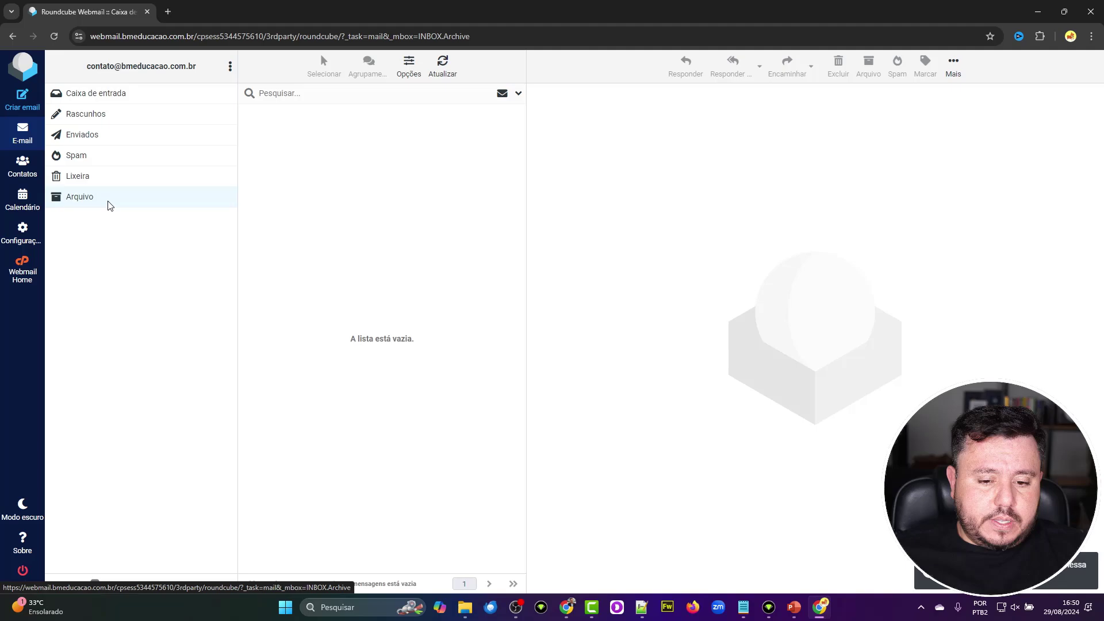
left_click(138, 92)
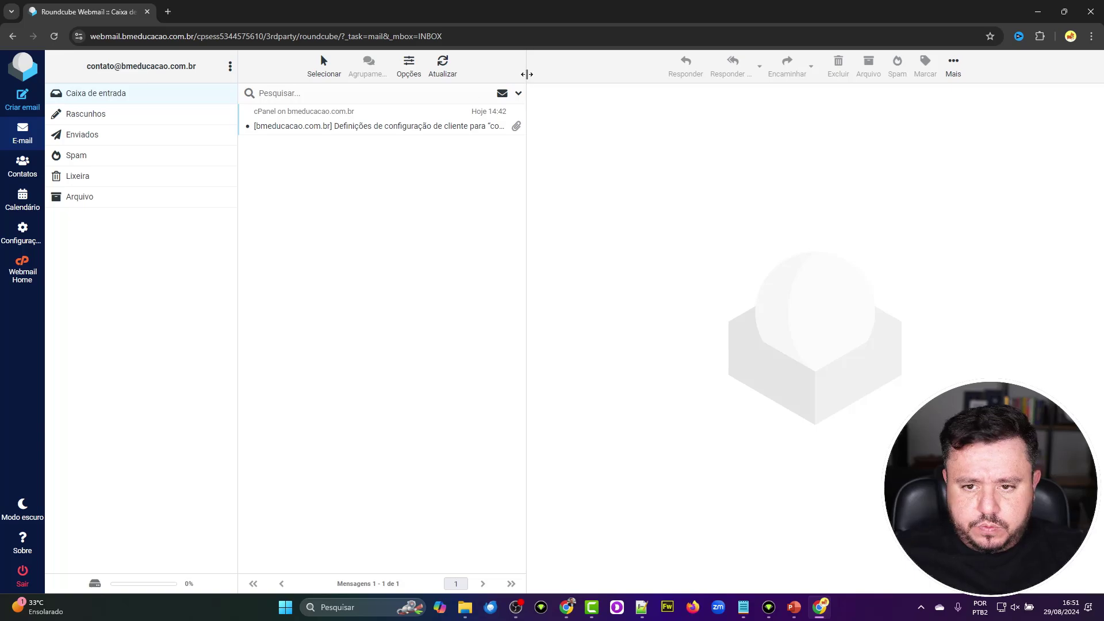
- Adjust the message list's width, then open the cPanel client-configuration message and read through its settings
left_click_drag(527, 74, 503, 90)
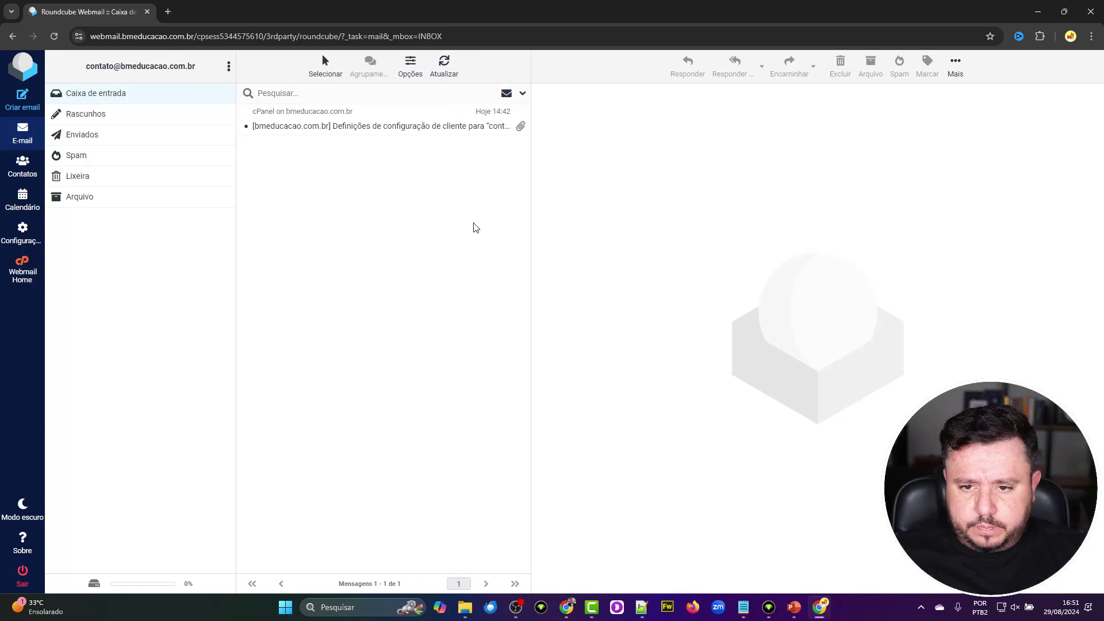
left_click(370, 130)
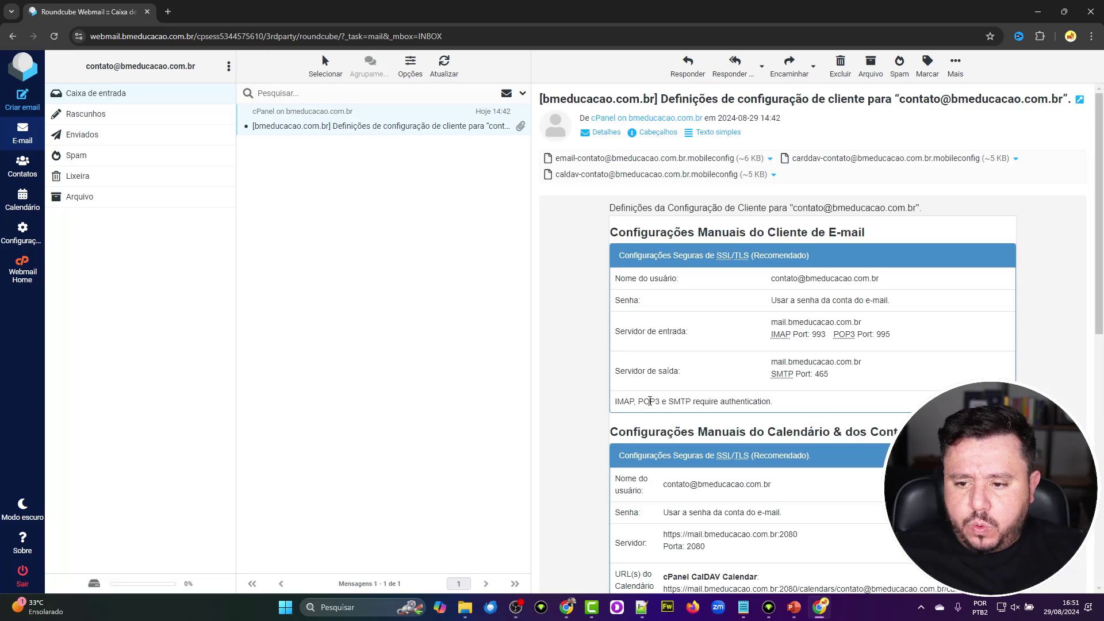
scroll(649, 400, "down", 2)
scroll(649, 401, "down", 1)
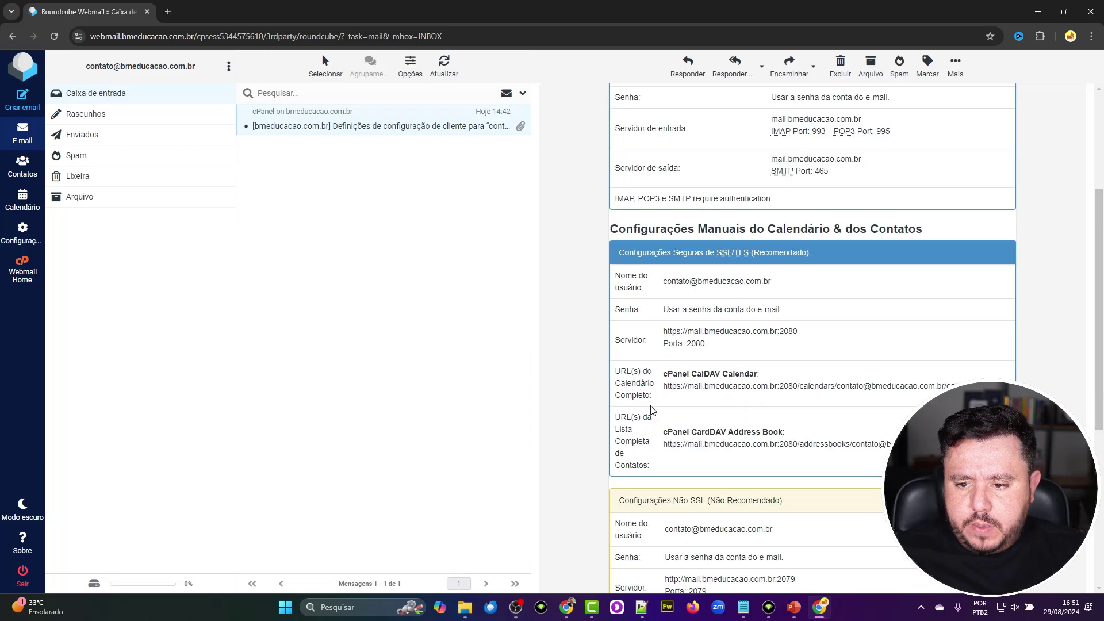
scroll(652, 406, "up", 3)
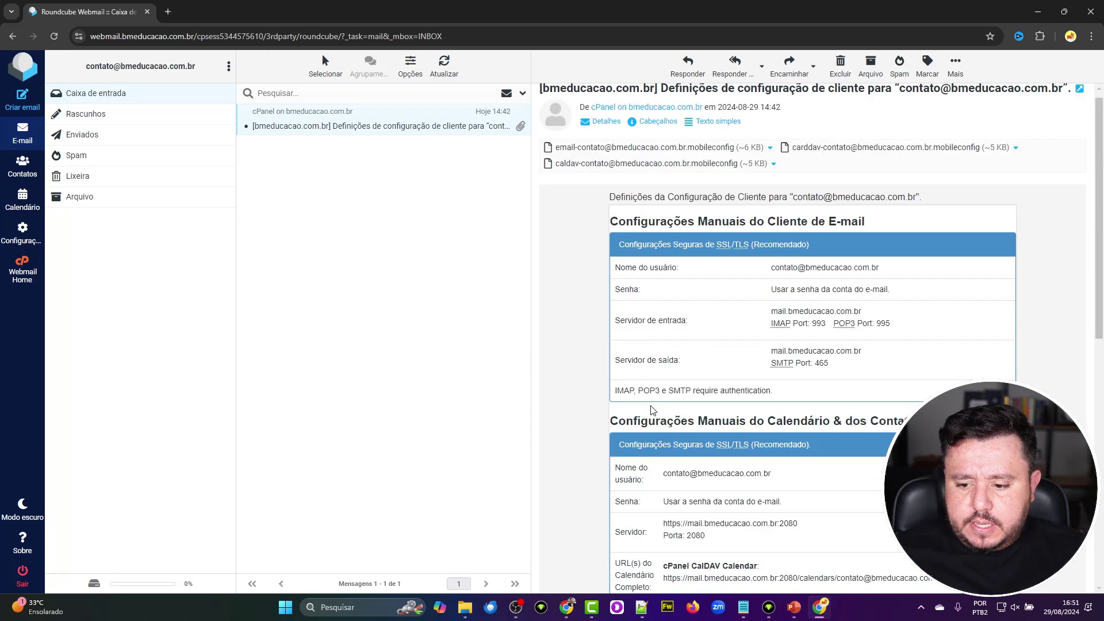
scroll(653, 410, "up", 1)
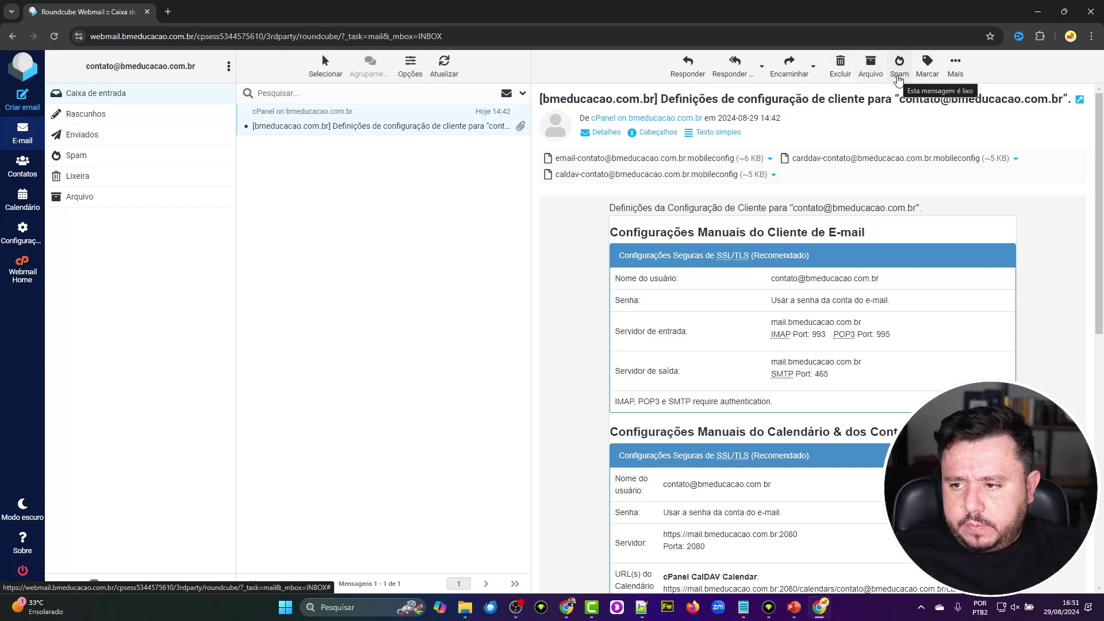
- Mark the open cPanel message as unread, then mark it as read again
left_click(928, 68)
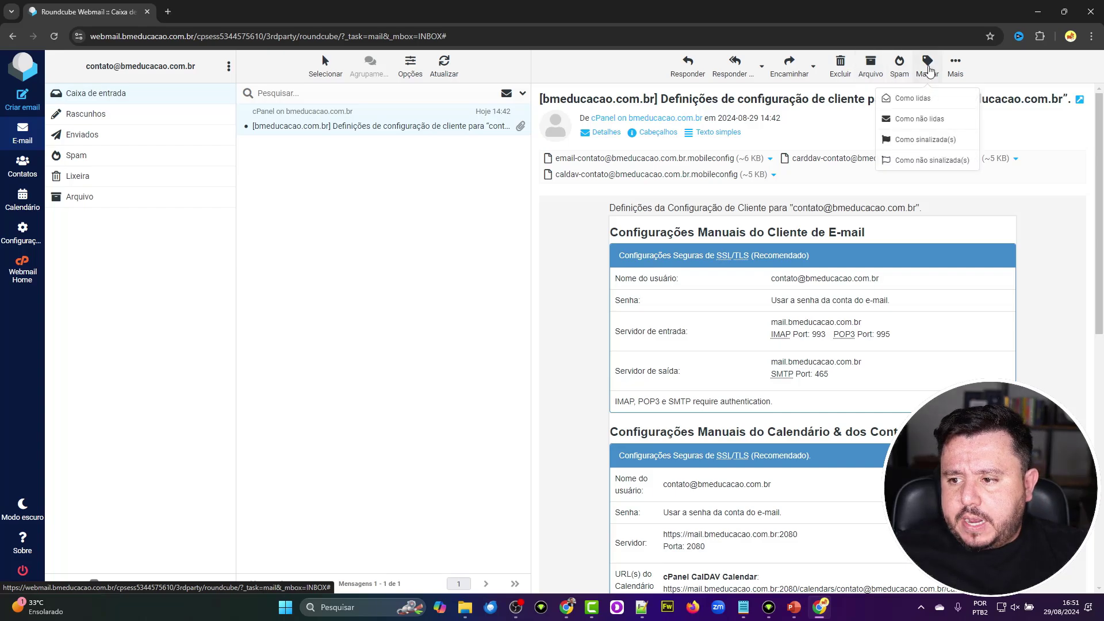
left_click(953, 118)
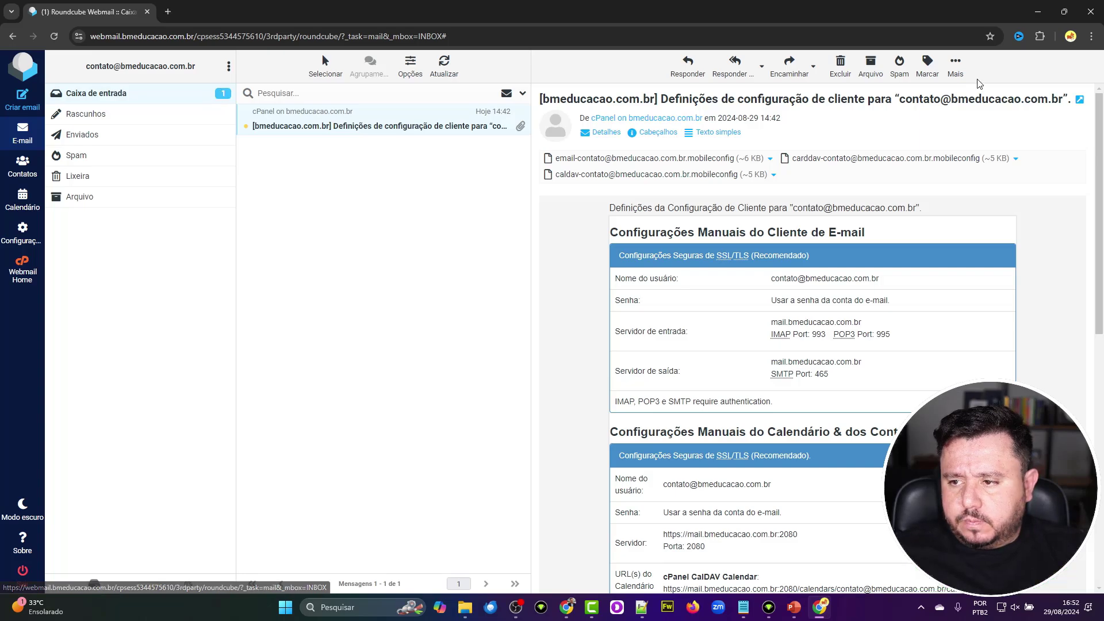
left_click(926, 64)
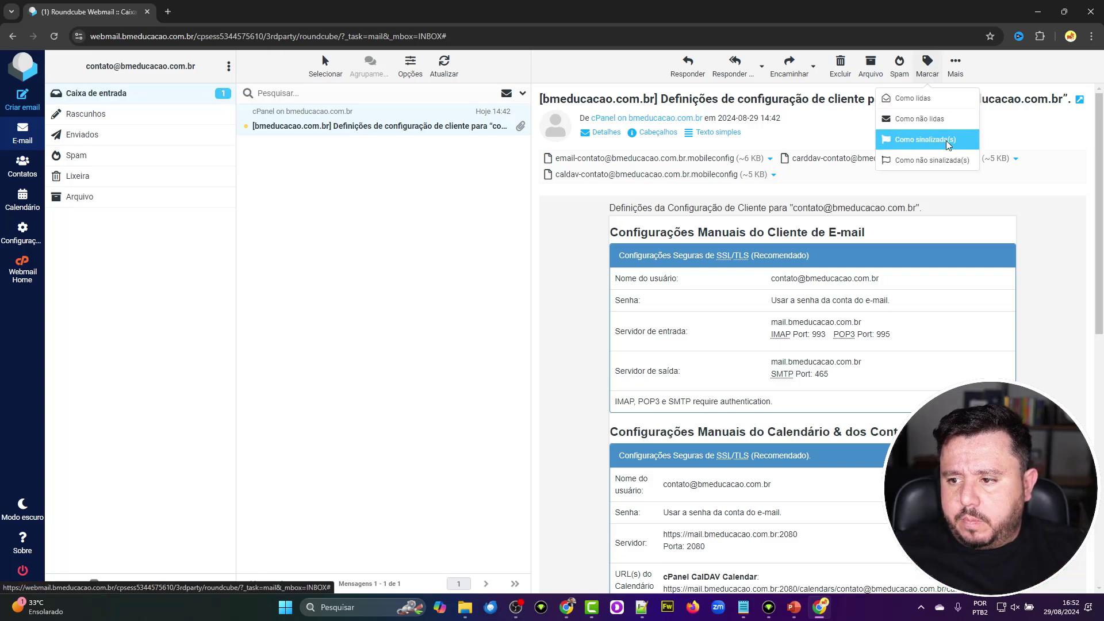
left_click(914, 98)
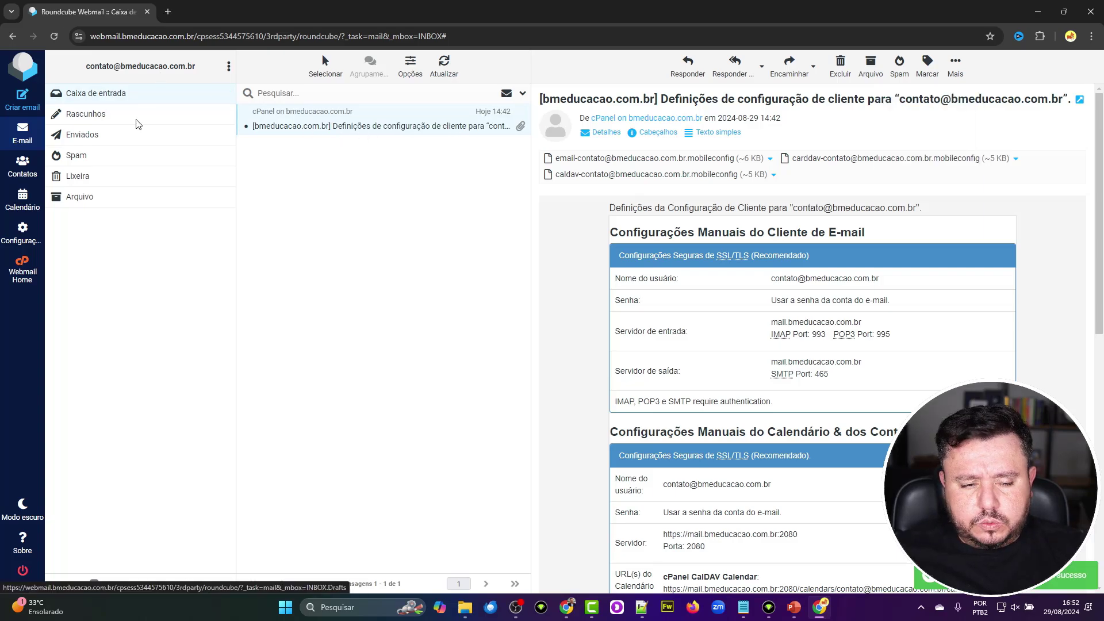
- Reopen the cPanel message from Caixa de entrada and look over its additional actions, including the folders it can be moved to
left_click(142, 95)
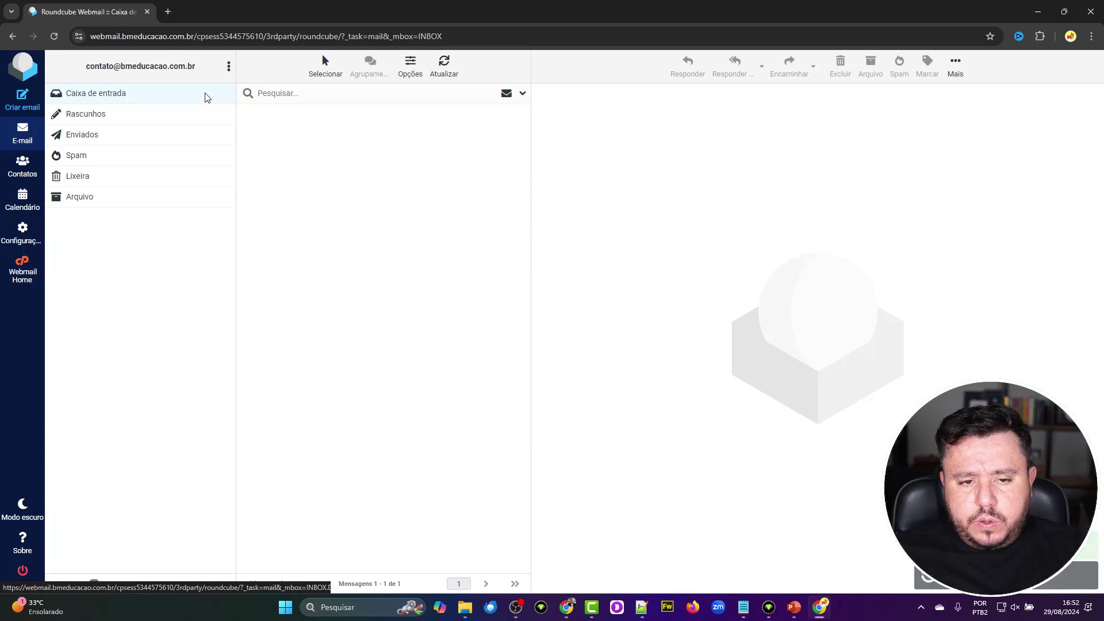
left_click(471, 123)
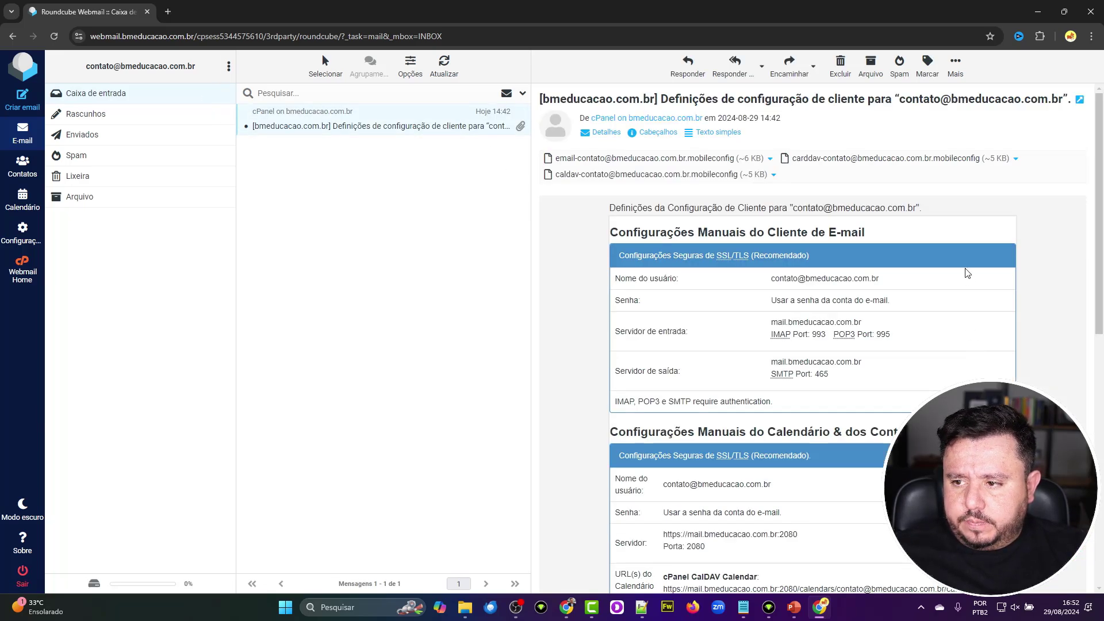
left_click(955, 68)
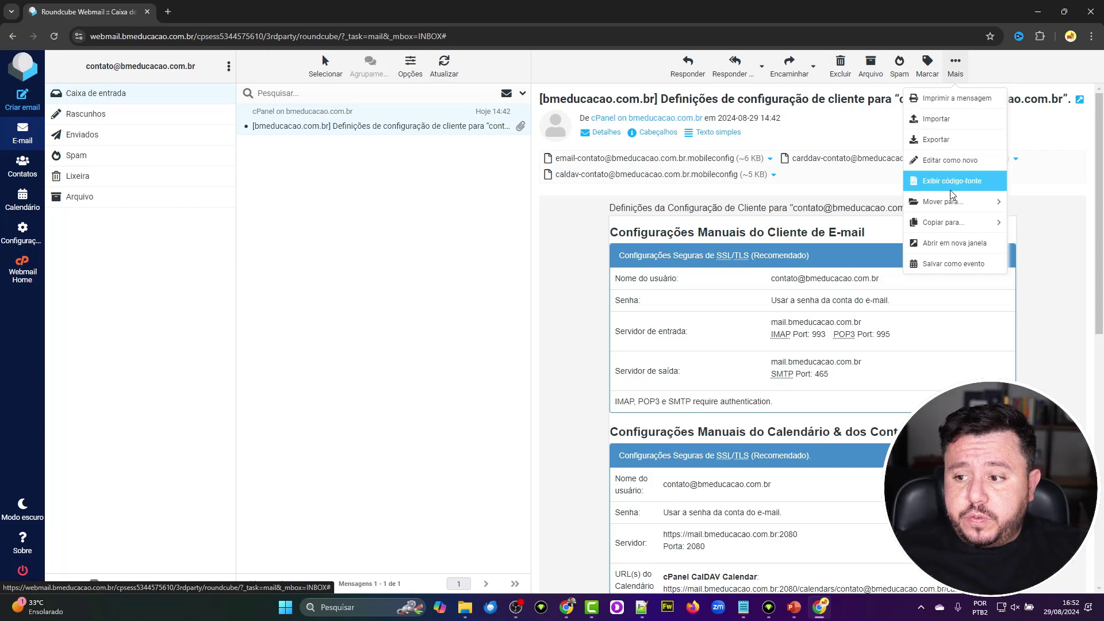
left_click(950, 206)
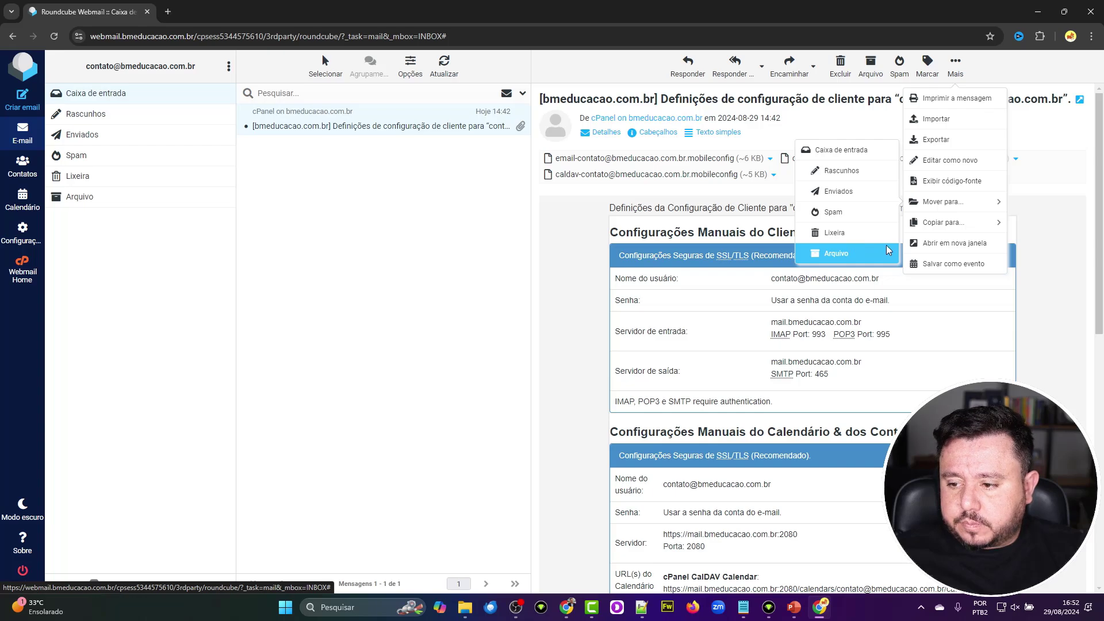
- Open the cPanel message in a new window, read through its configuration tables, and close that window
left_click(942, 245)
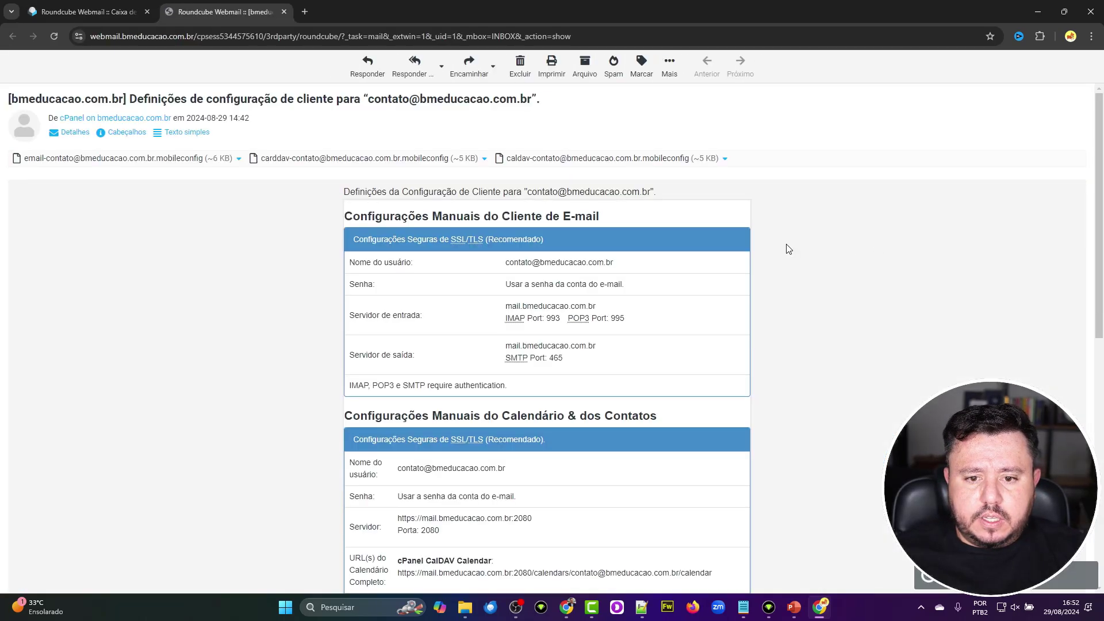
scroll(168, 256, "down", 2)
scroll(168, 256, "down", 4)
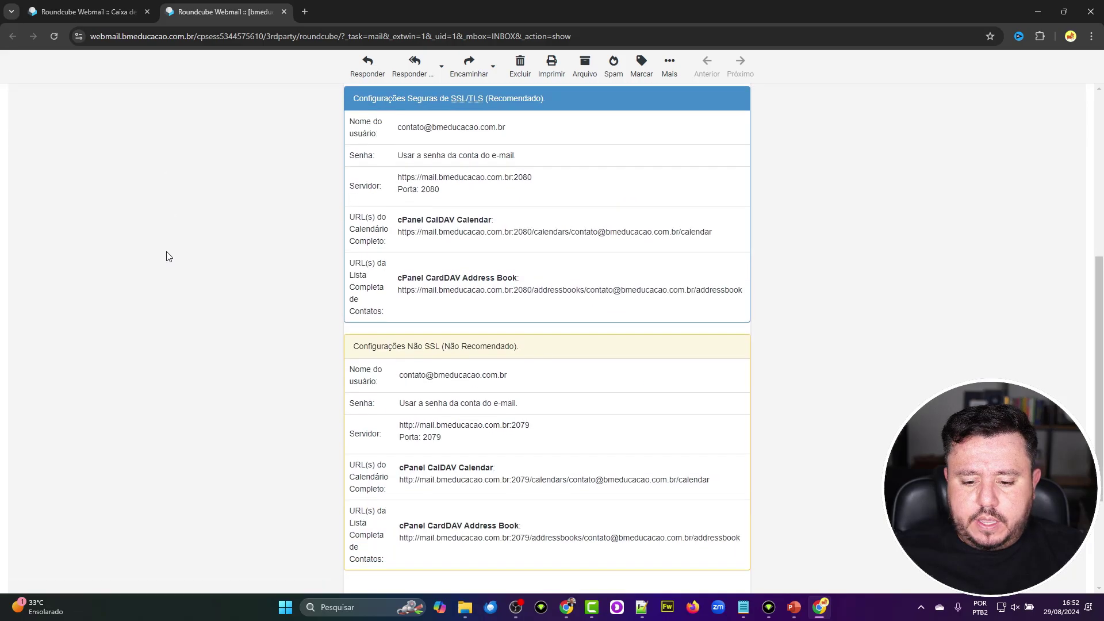
scroll(168, 257, "up", 6)
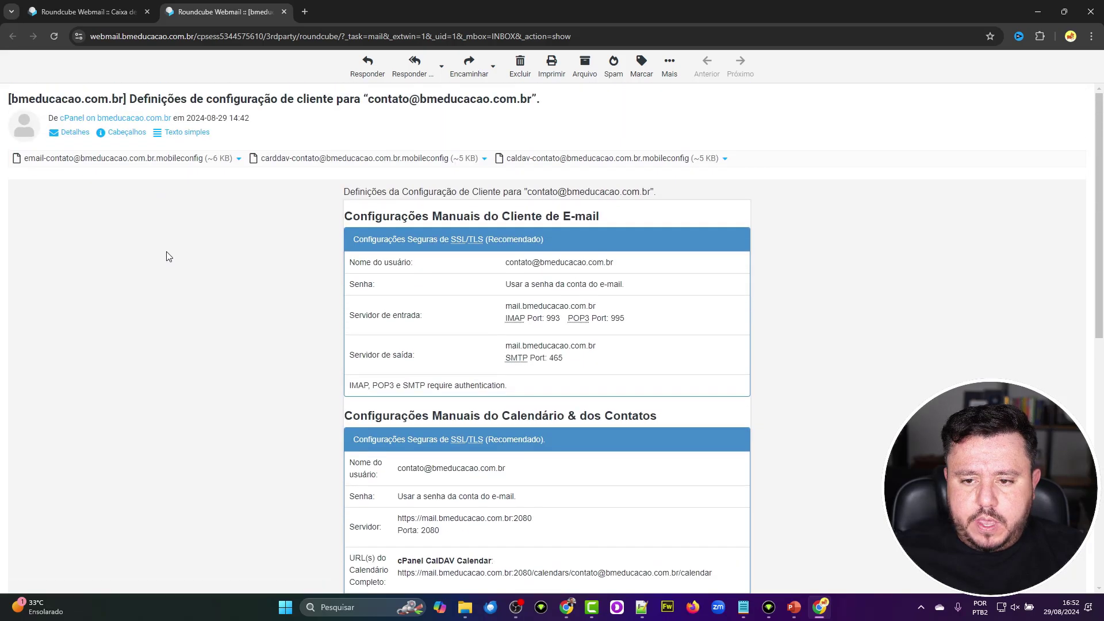
left_click(283, 11)
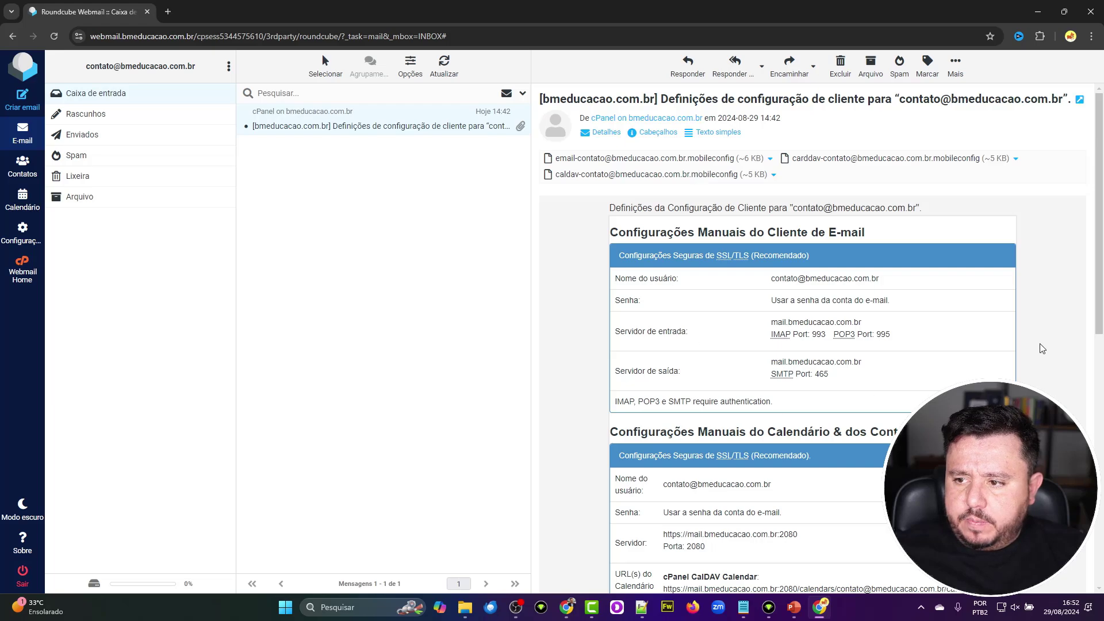
- Open the form for saving the message as a calendar event, review its fields, and cancel it
left_click(955, 65)
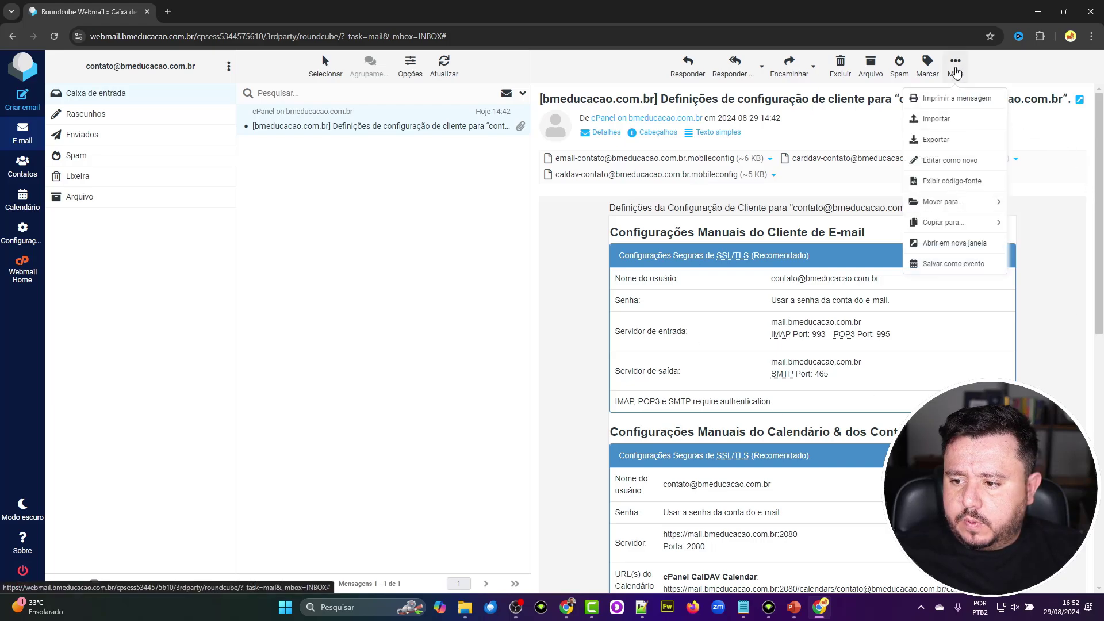
left_click(957, 263)
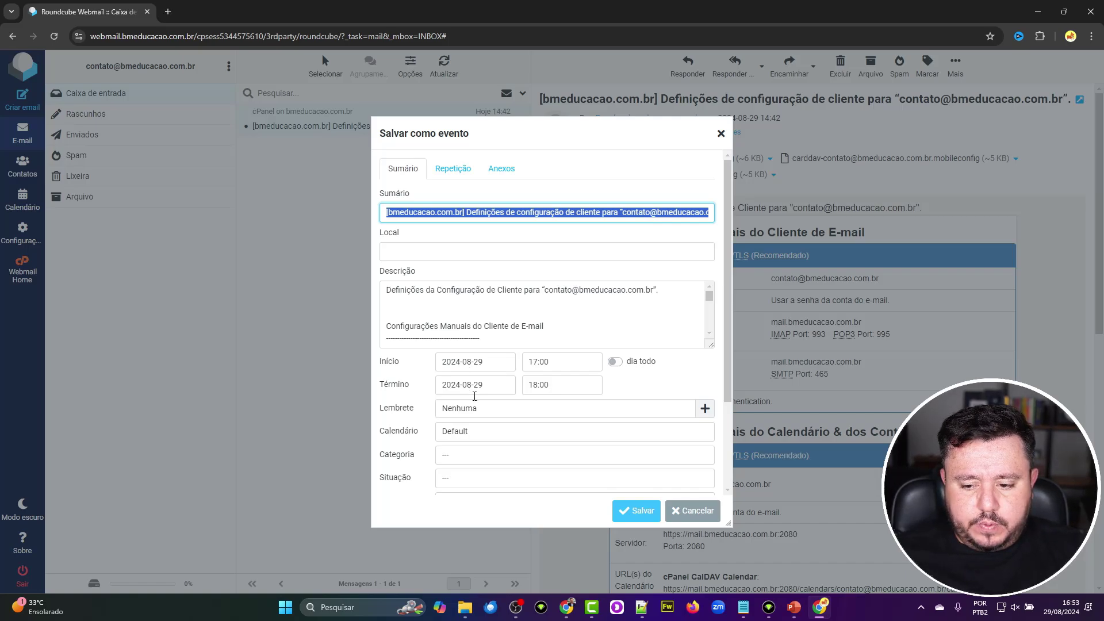
scroll(655, 471, "down", 2)
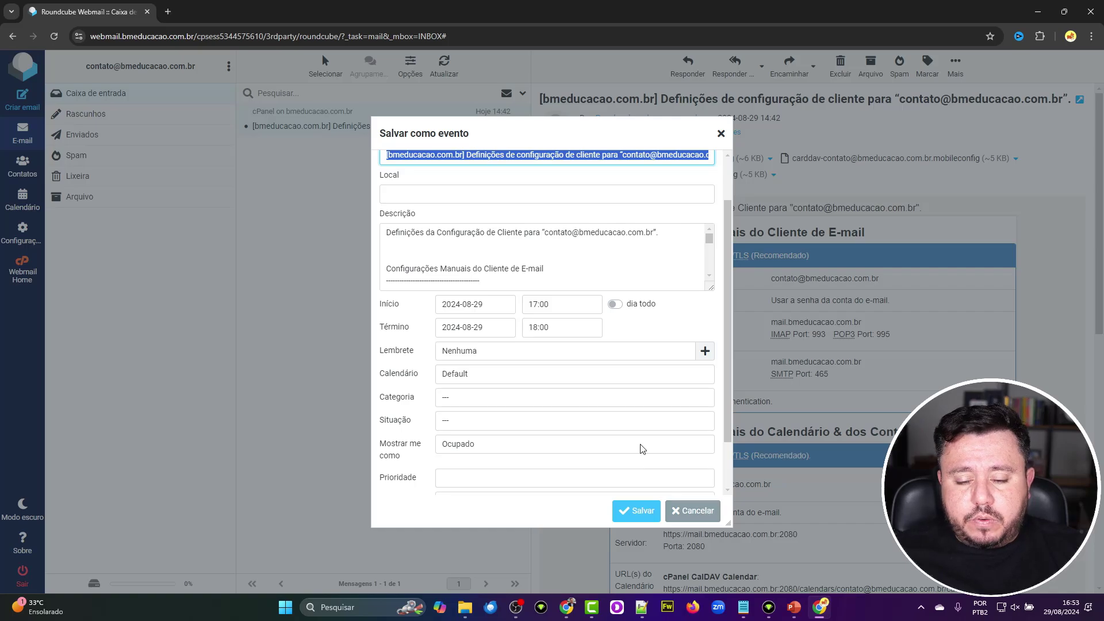
scroll(546, 350, "up", 2)
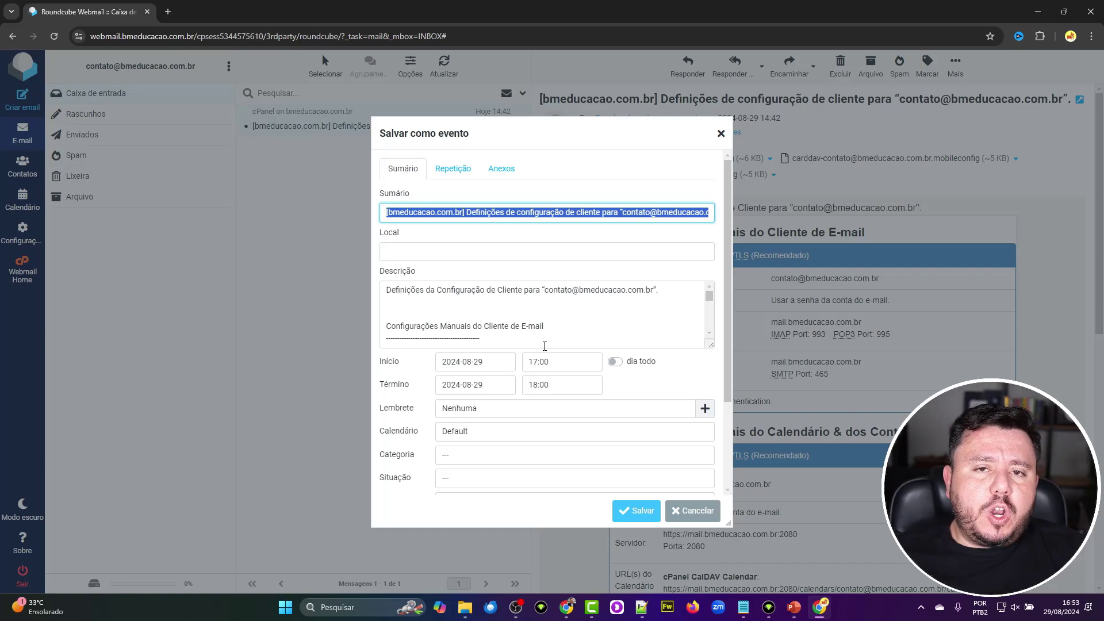
left_click(691, 513)
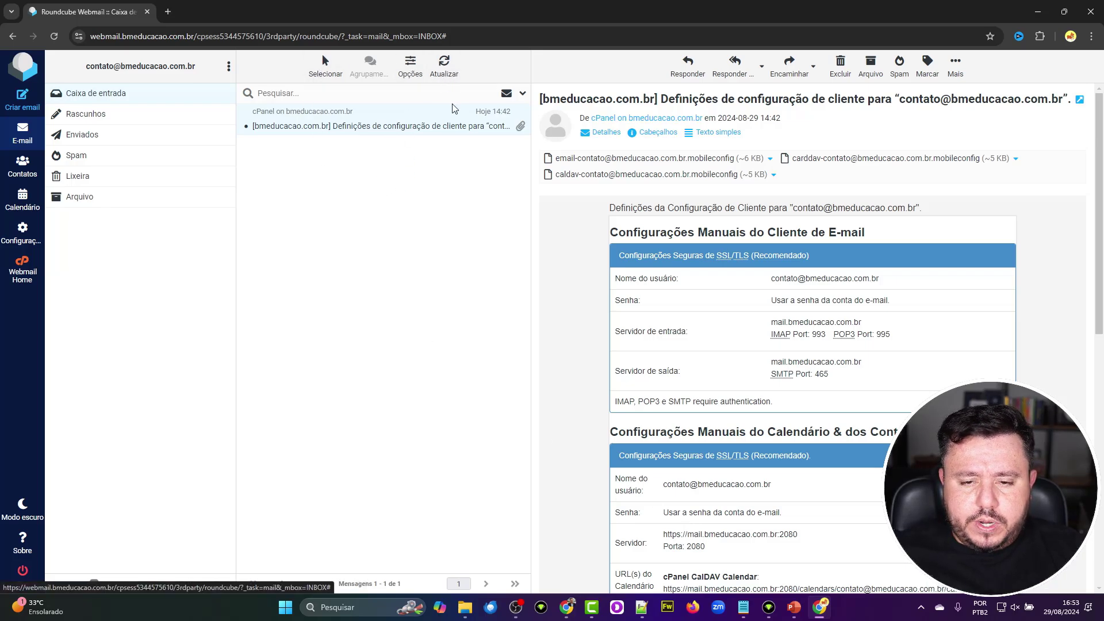
- Refresh the message list, then examine its sort column and list mode options and cancel without saving
left_click(453, 77)
left_click(441, 75)
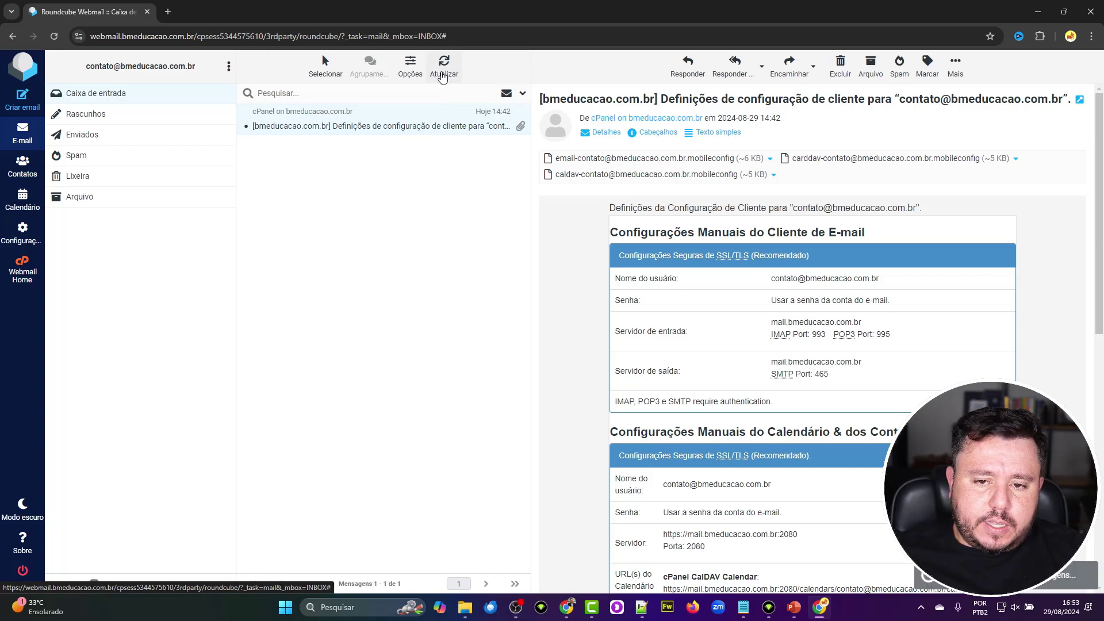
left_click(419, 80)
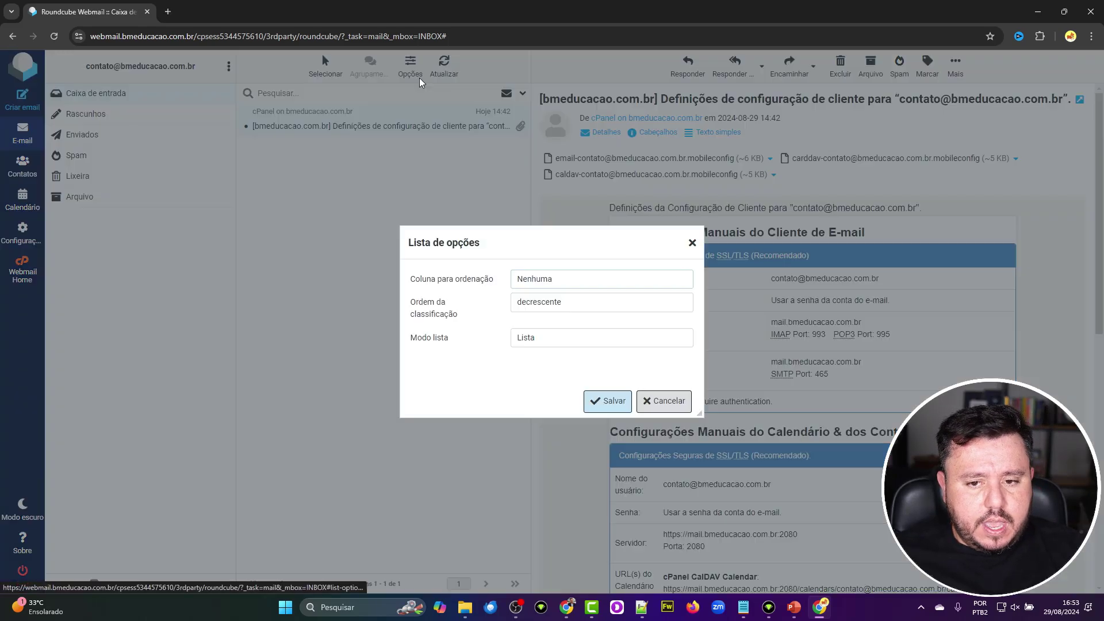
left_click(558, 280)
left_click(559, 281)
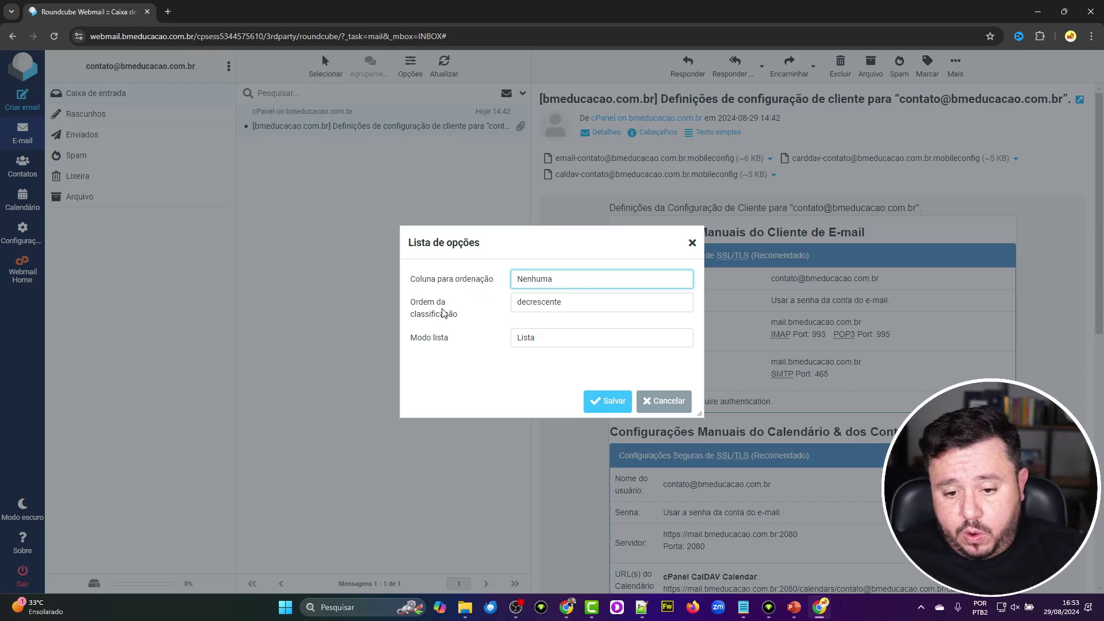
left_click(538, 340)
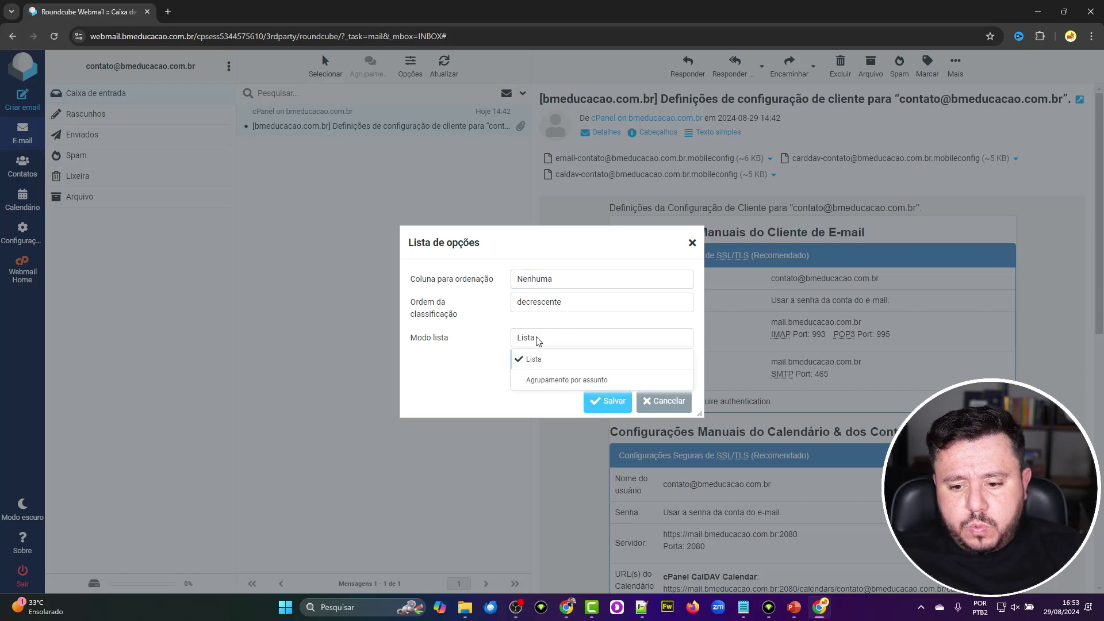
left_click(537, 340)
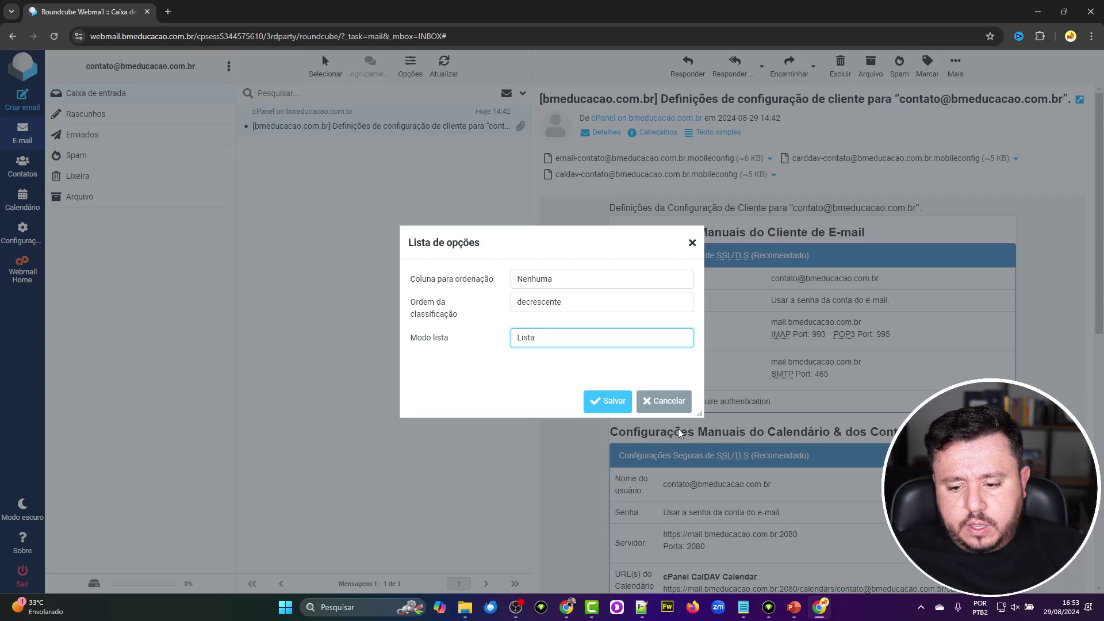
left_click(688, 409)
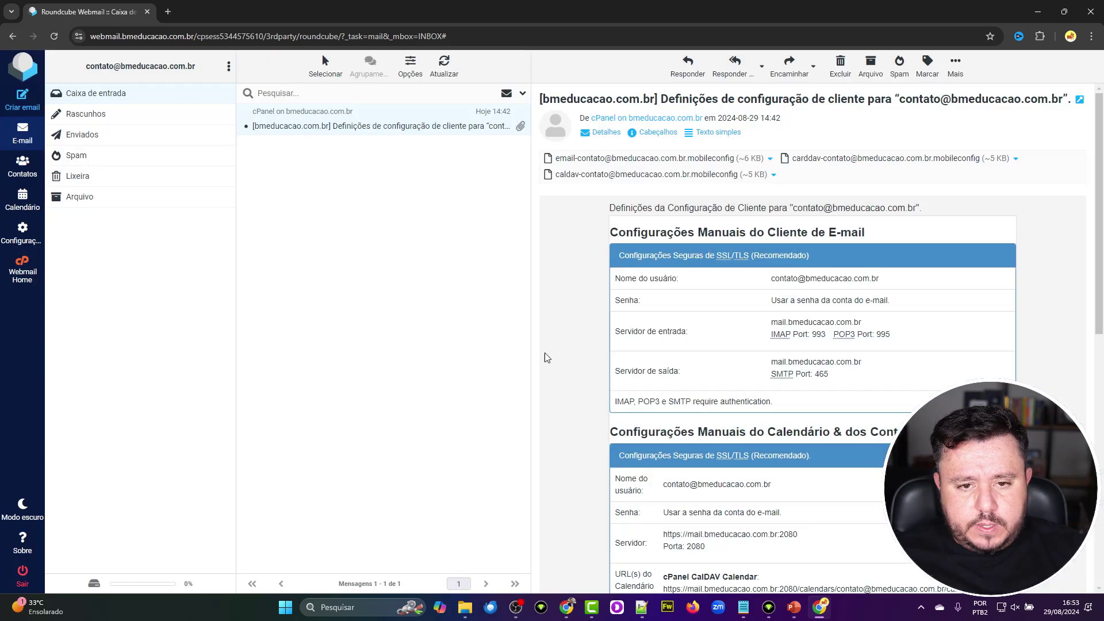
- View the choices for selecting messages in the list without applying any
left_click(325, 64)
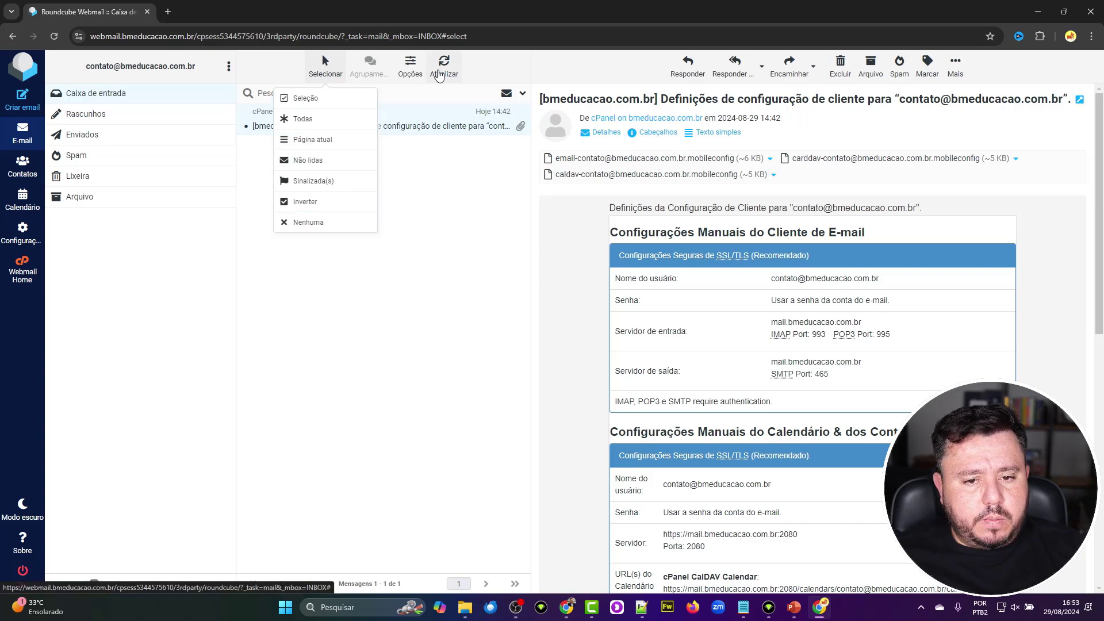
left_click(343, 308)
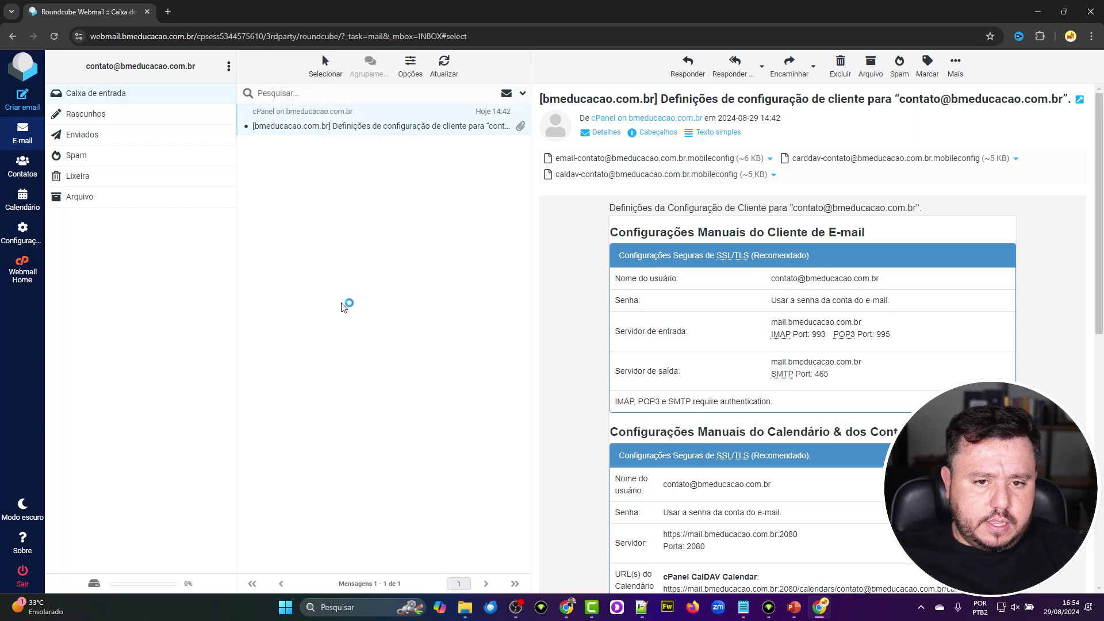
- In folder management, create a folder named Cliente X with the Lista view and select it
left_click(229, 67)
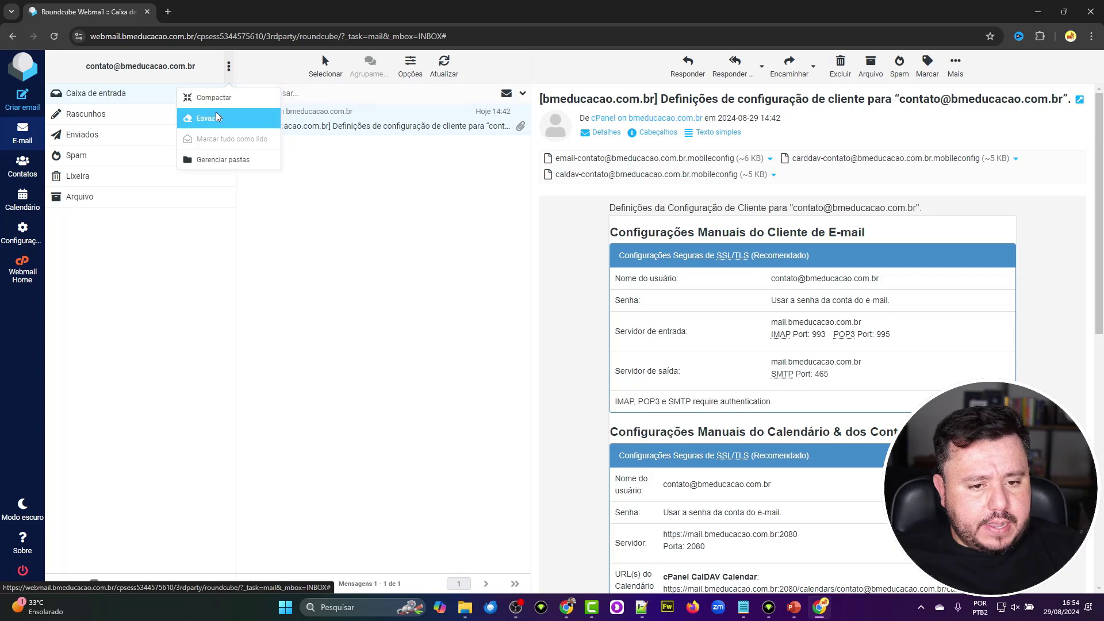
left_click(235, 159)
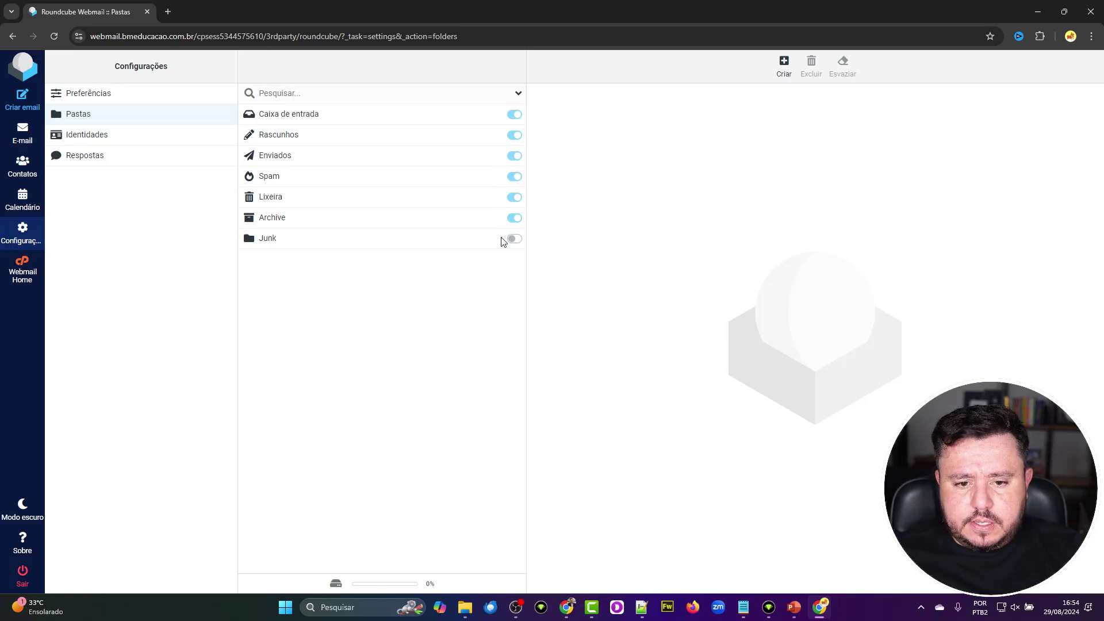
left_click(777, 76)
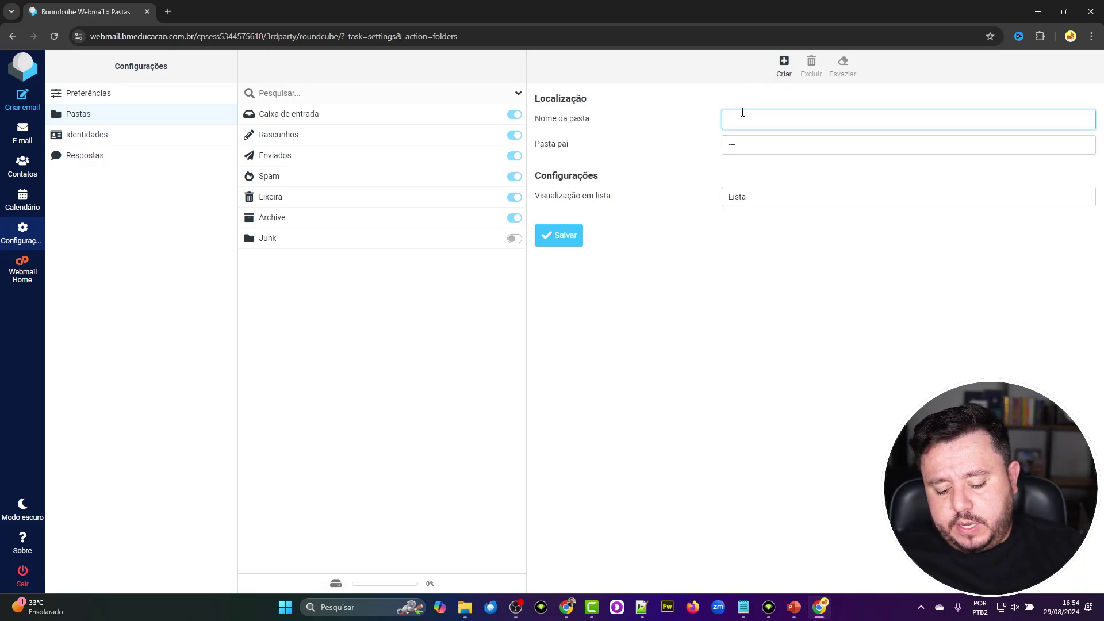
type("Cliente X")
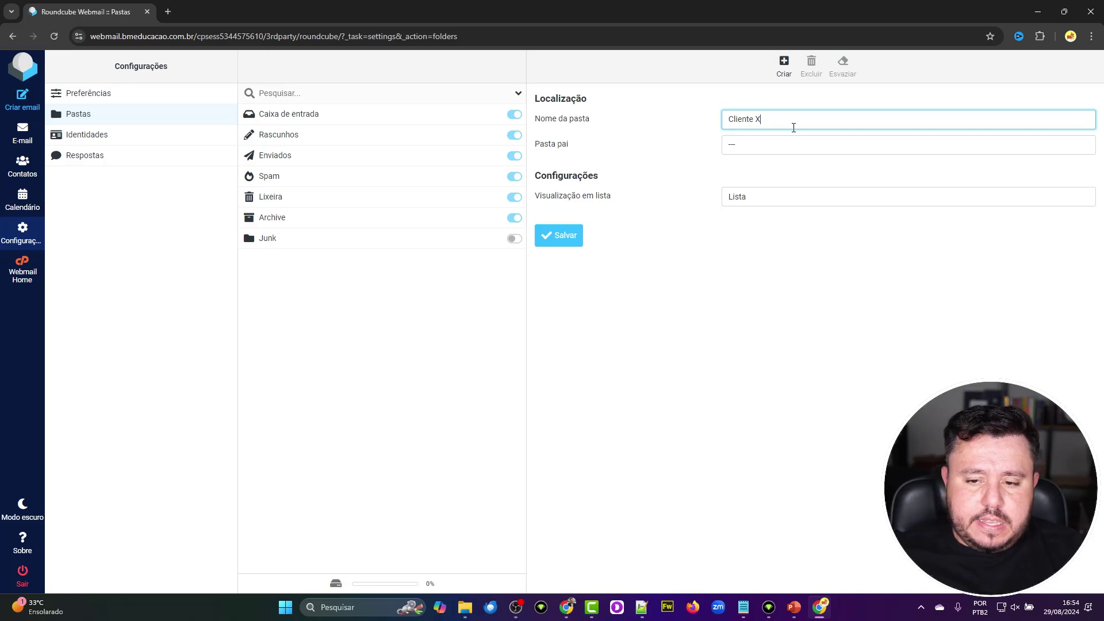
left_click(756, 198)
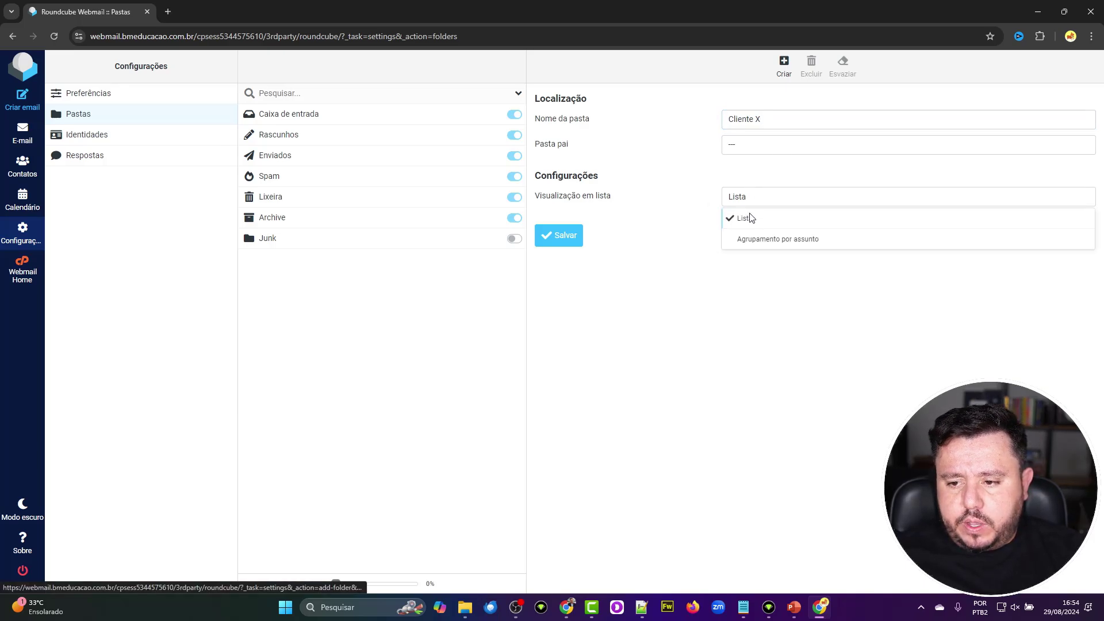
left_click(754, 219)
left_click(572, 244)
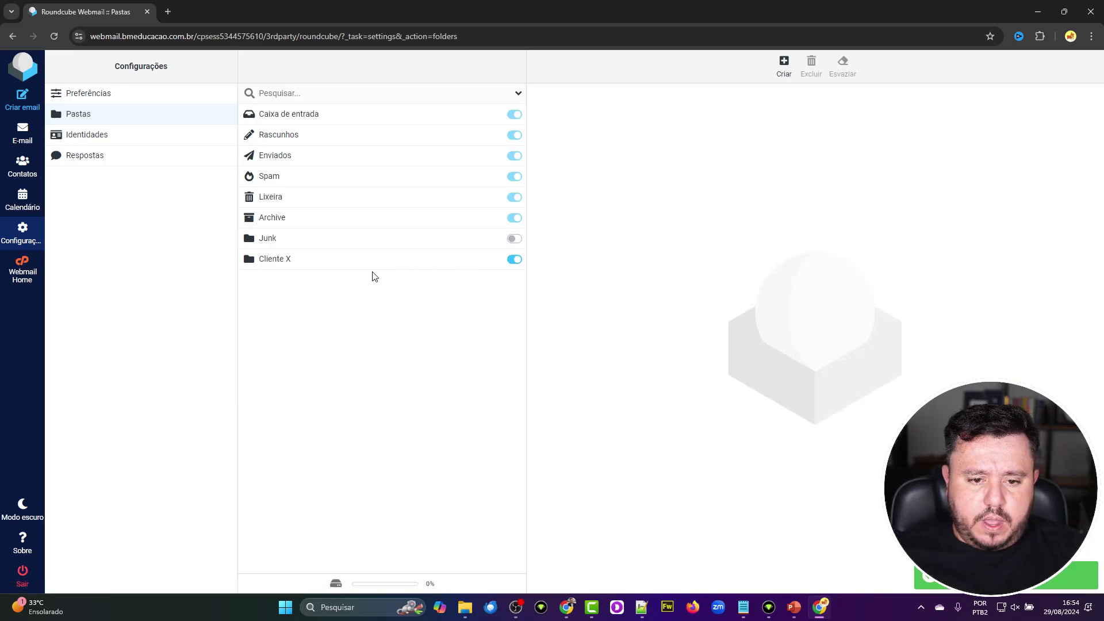
left_click(264, 259)
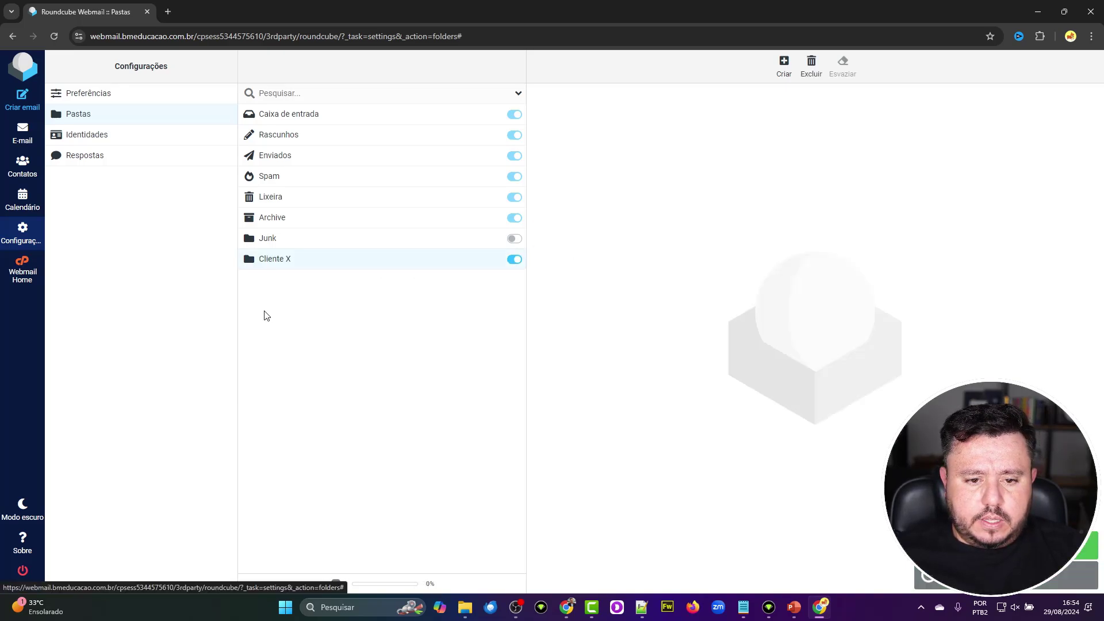
- Move the cPanel configuration message from Caixa de entrada to the Cliente X folder and open it there
left_click(22, 140)
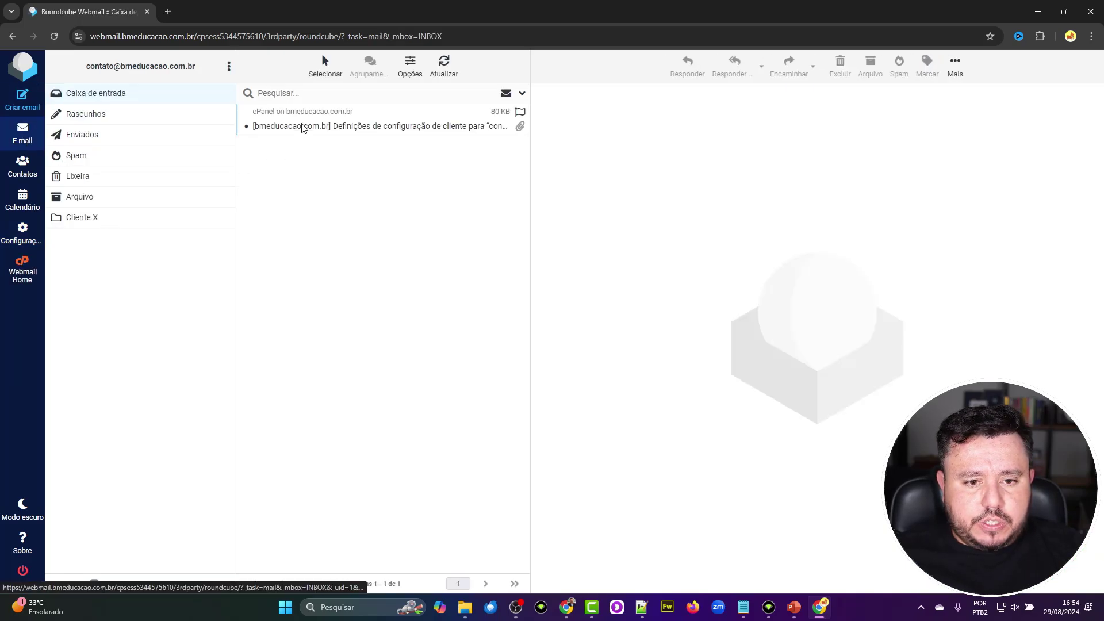
left_click_drag(300, 123, 170, 216)
left_click(124, 217)
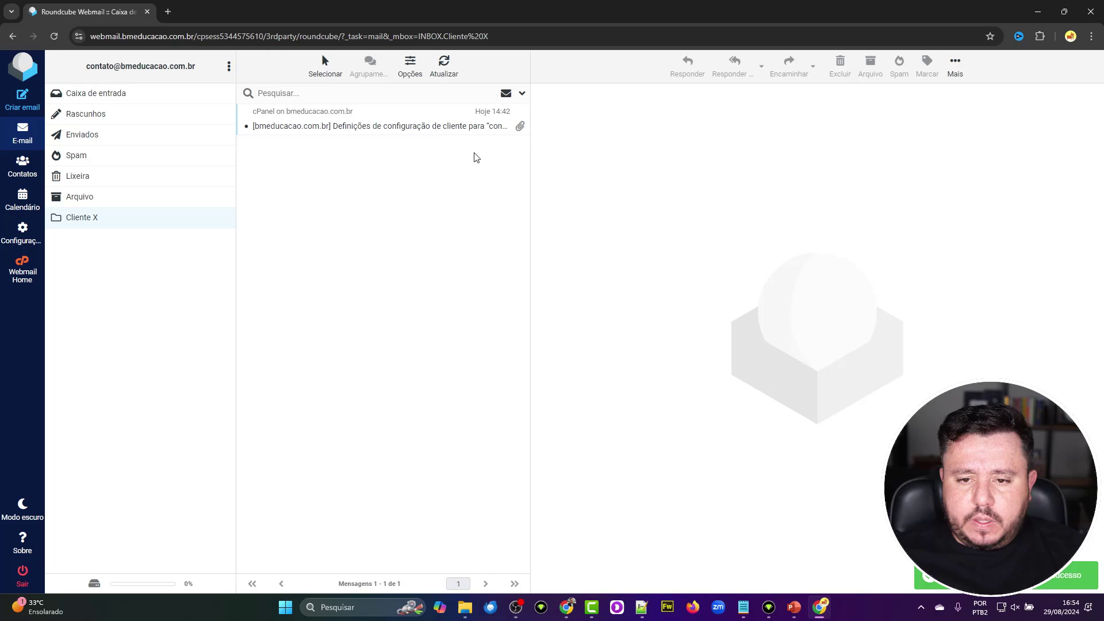
left_click(428, 125)
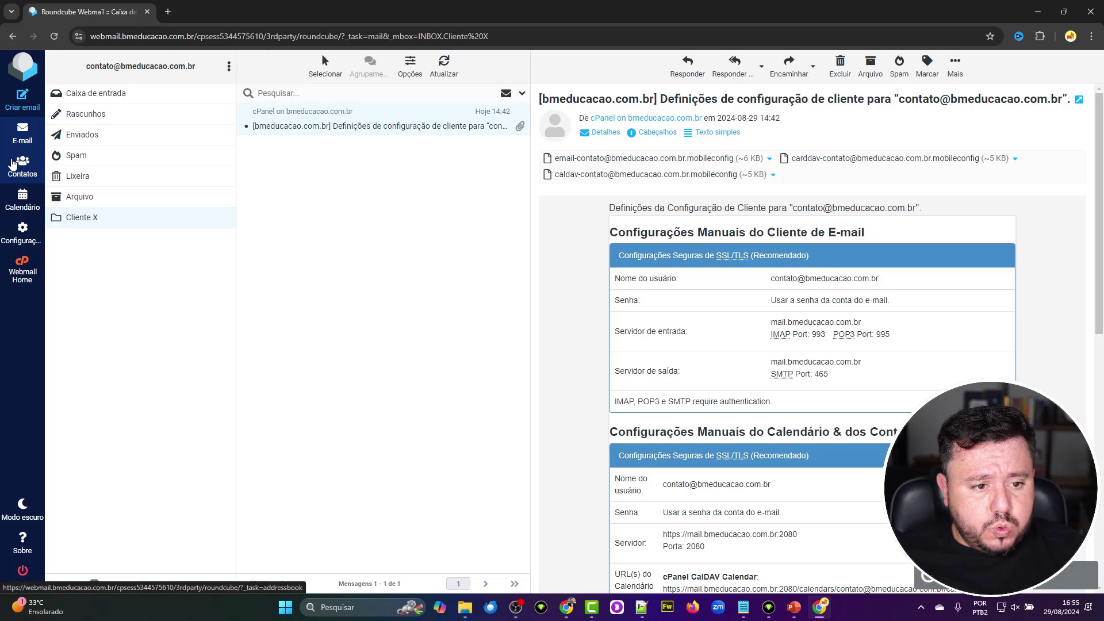
- Open the contacts and view the Endereços pessoais, Destinatários coletados and Remetentes confiáveis address books
left_click(13, 165)
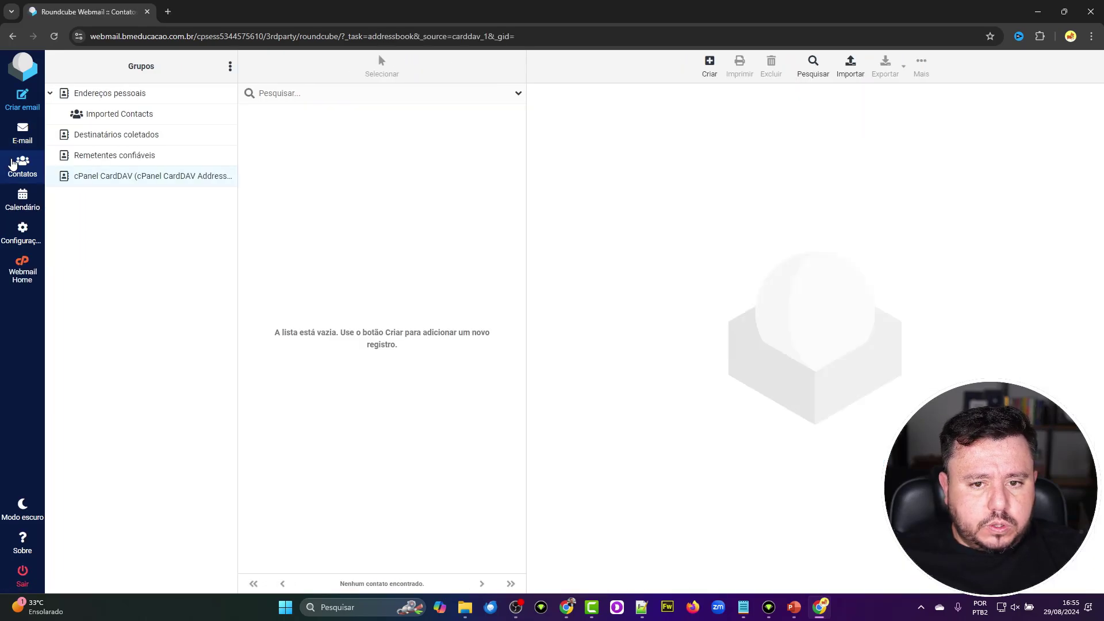
left_click(135, 101)
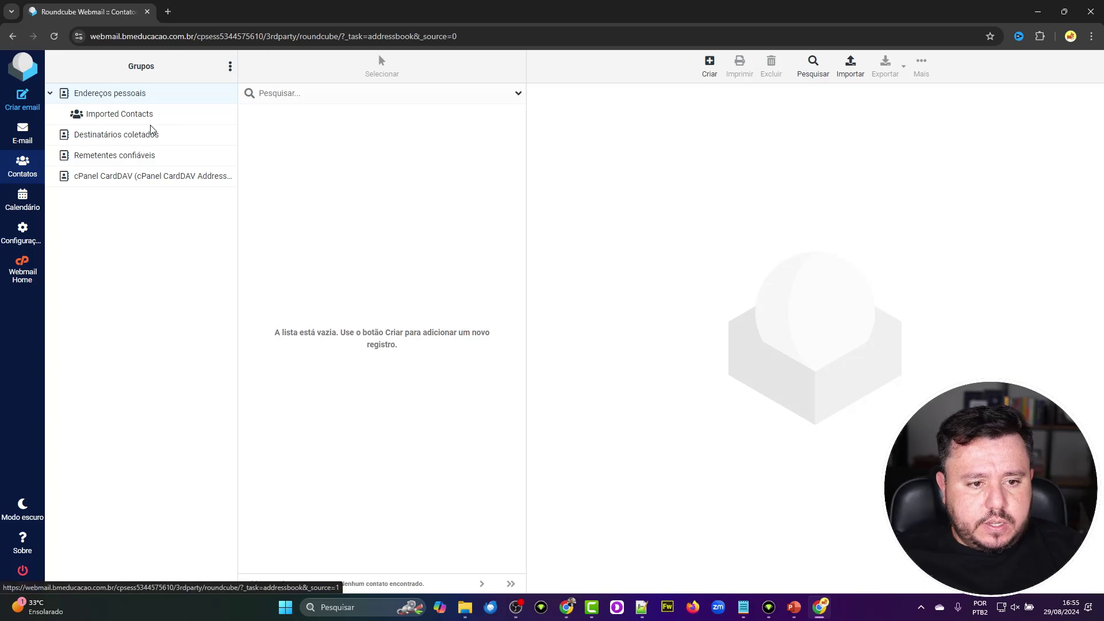
left_click(157, 138)
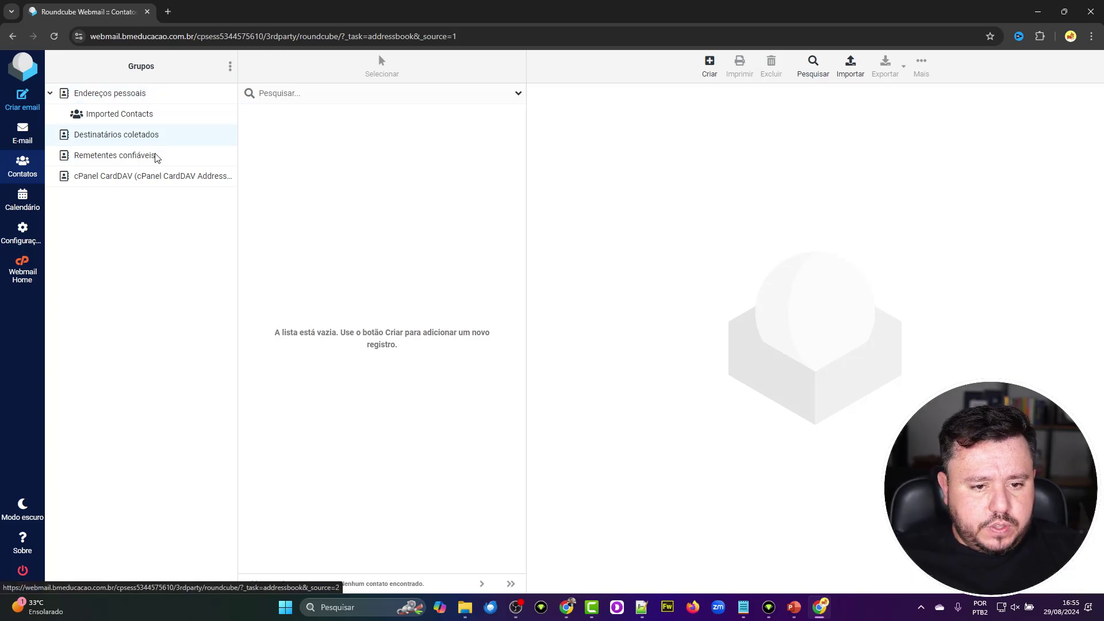
left_click(158, 156)
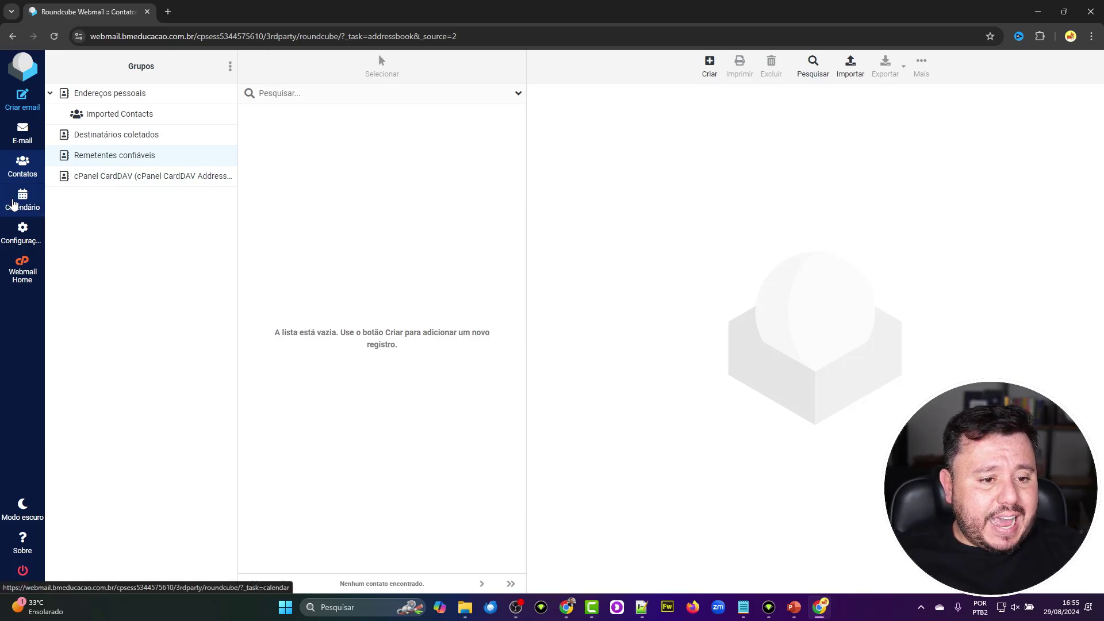
- In the calendar, examine the new event form's repetition, participants and attachments options, and cancel without saving
left_click(13, 204)
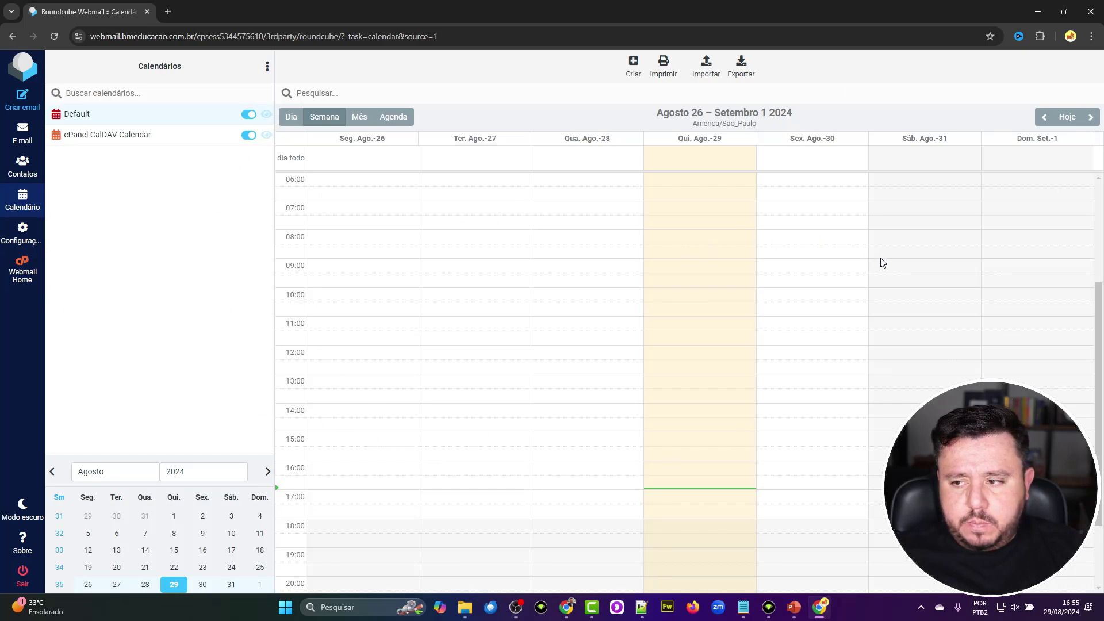
left_click(641, 62)
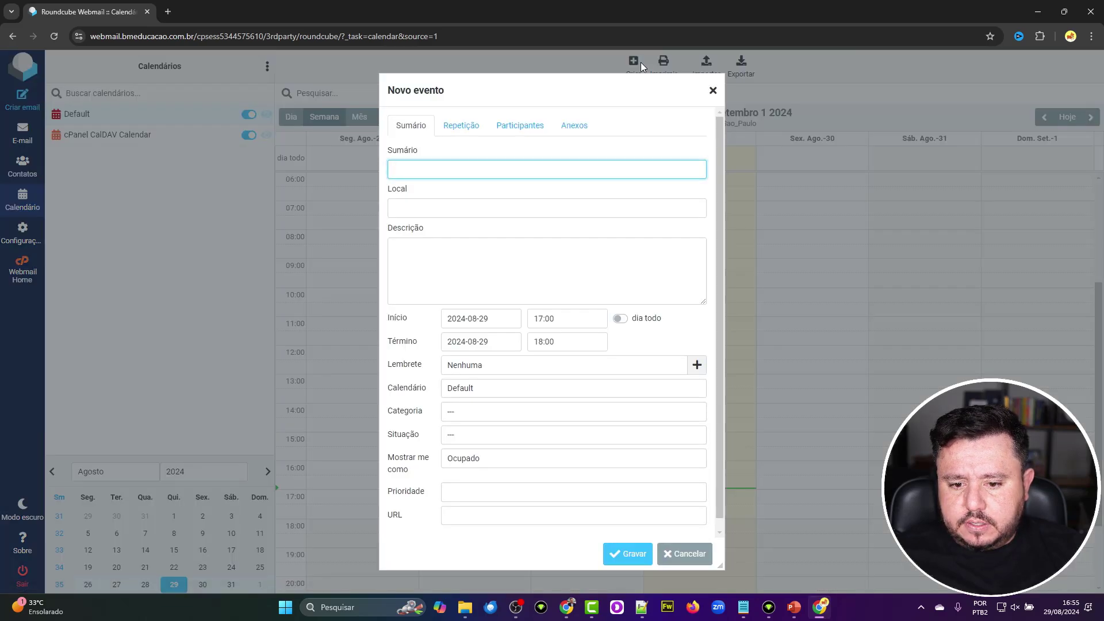
left_click(466, 133)
left_click(473, 159)
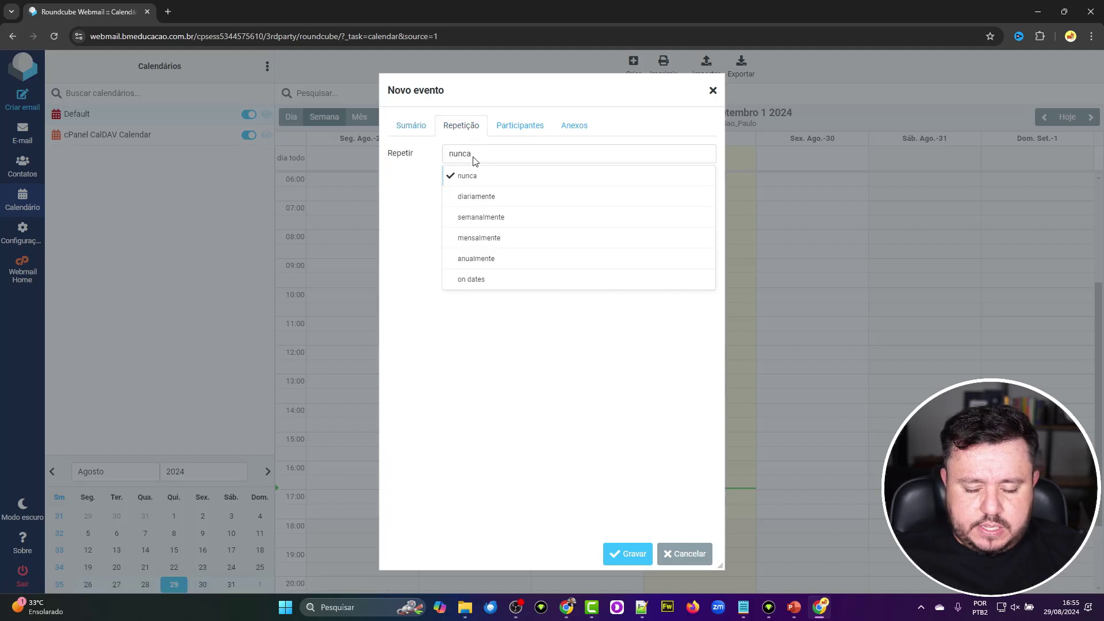
left_click(509, 132)
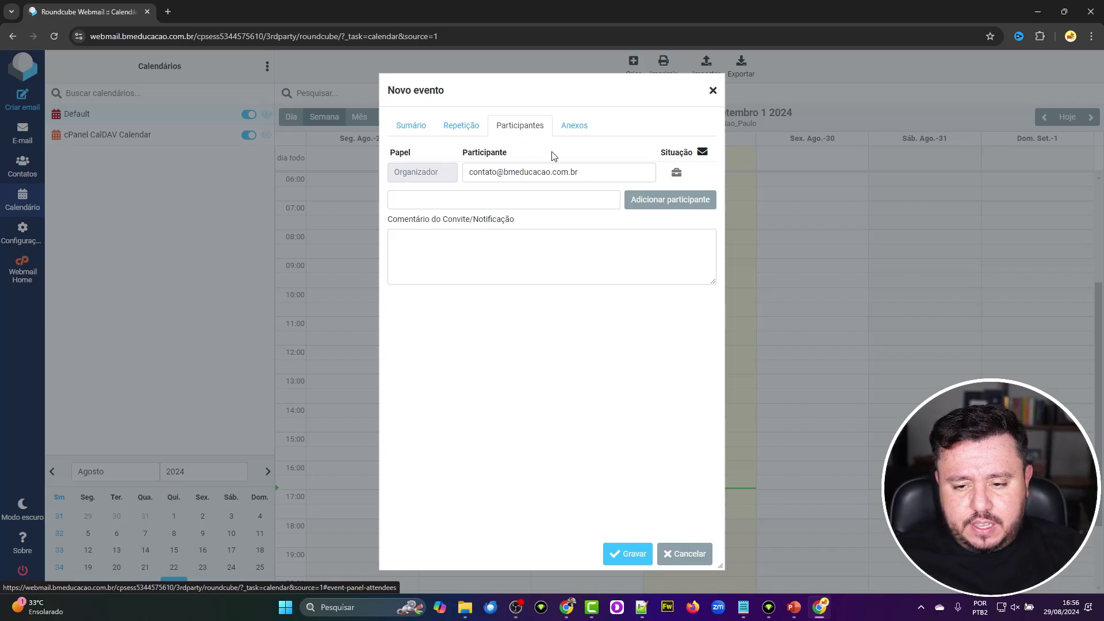
left_click(572, 128)
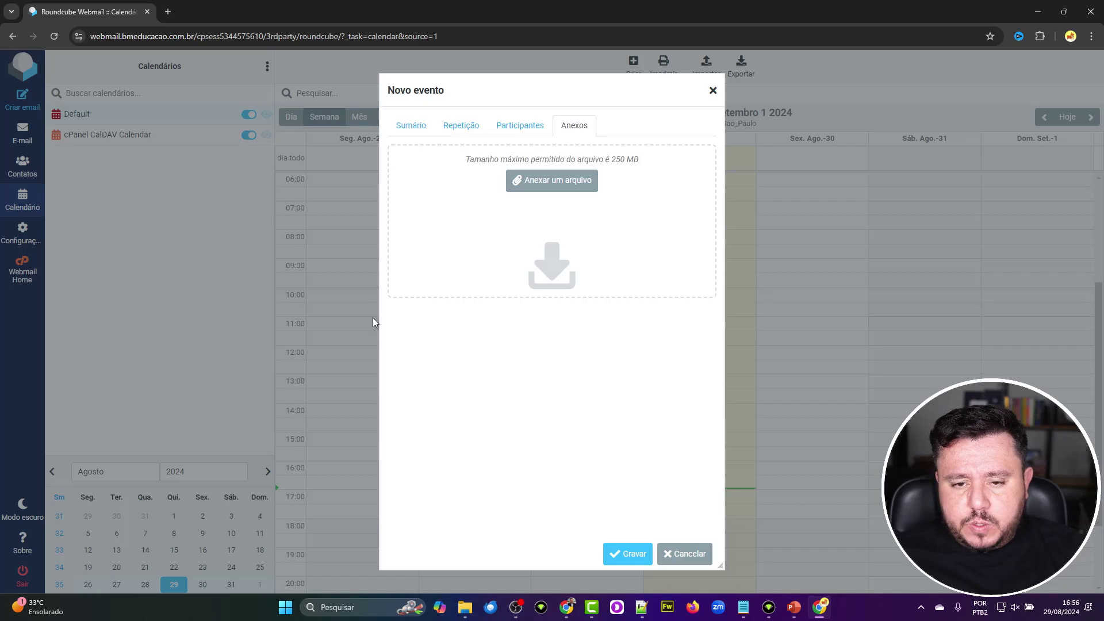
left_click(689, 554)
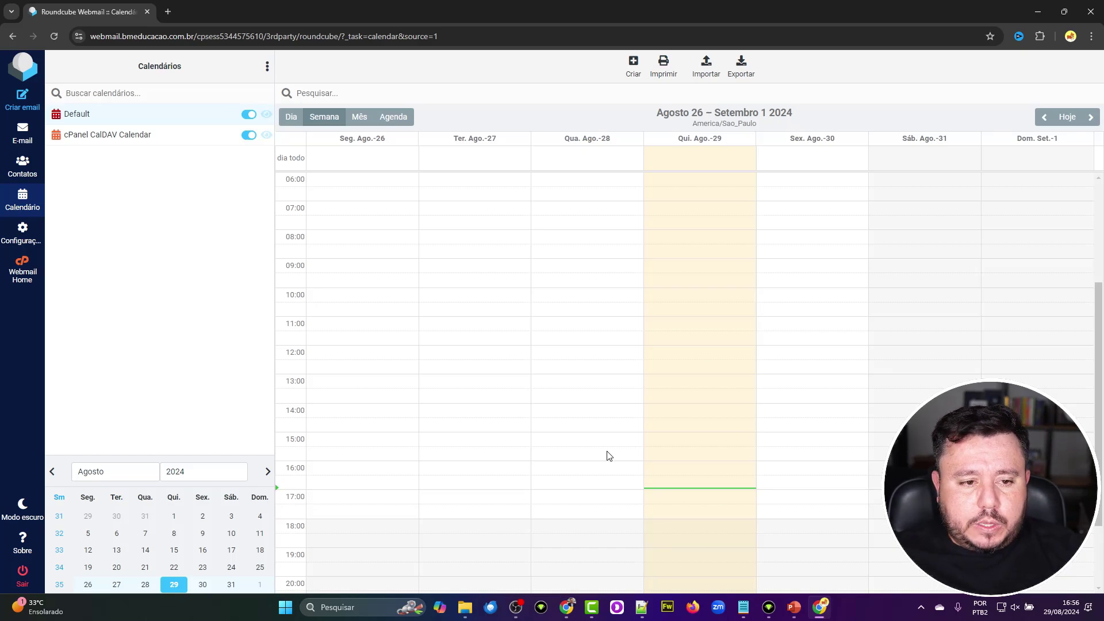
- In the settings, examine the Interface de usuário preferences for language, time zone and refresh interval, keeping the existing choices
left_click(21, 236)
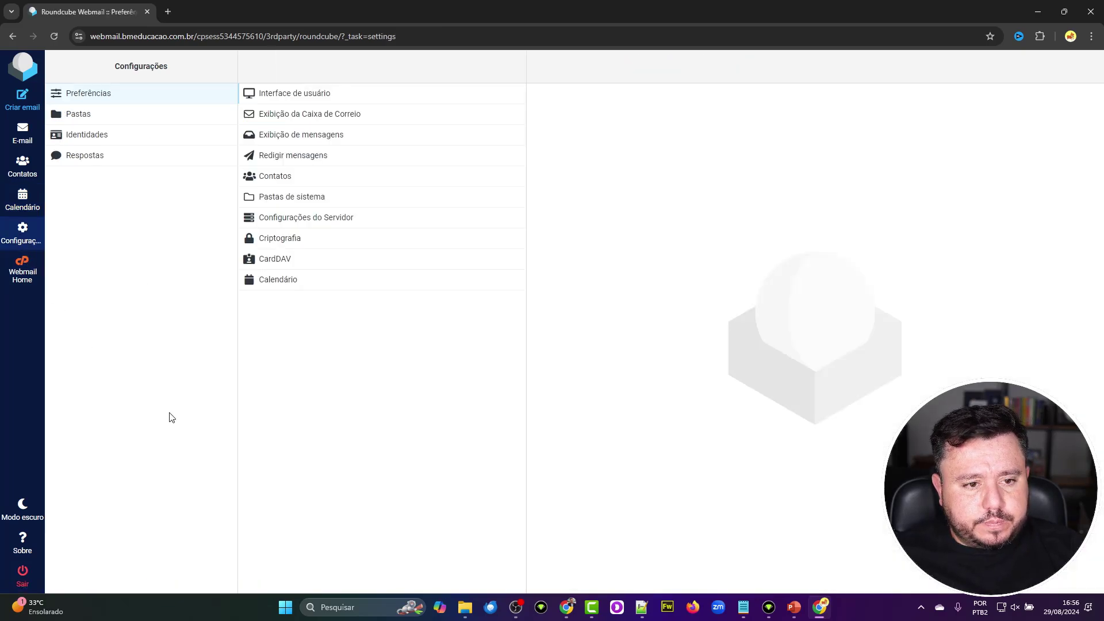
left_click(307, 95)
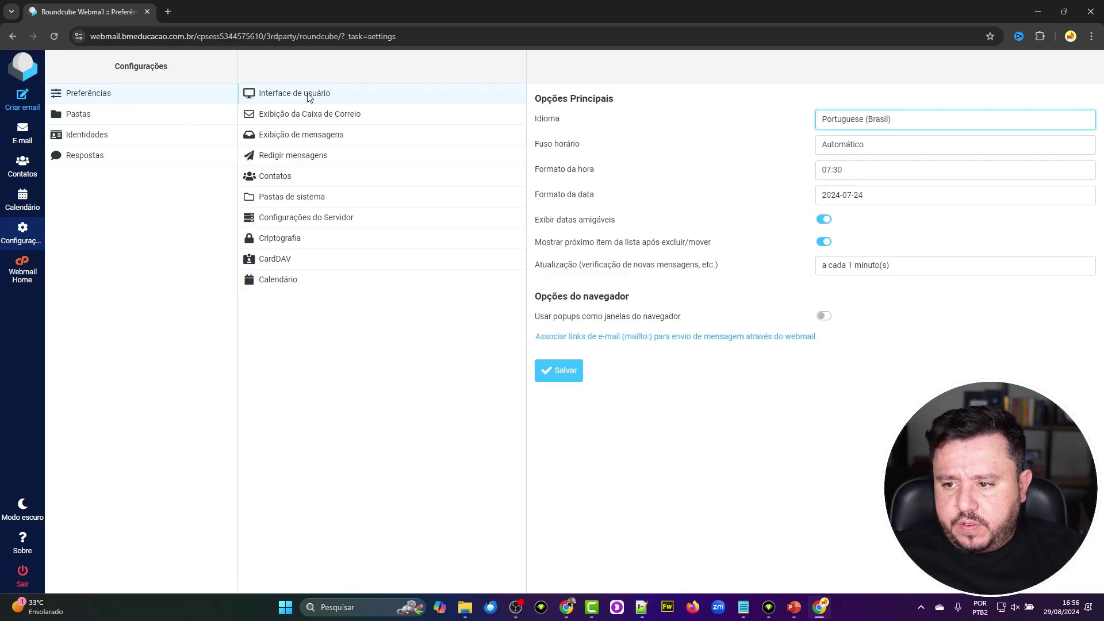
left_click(855, 125)
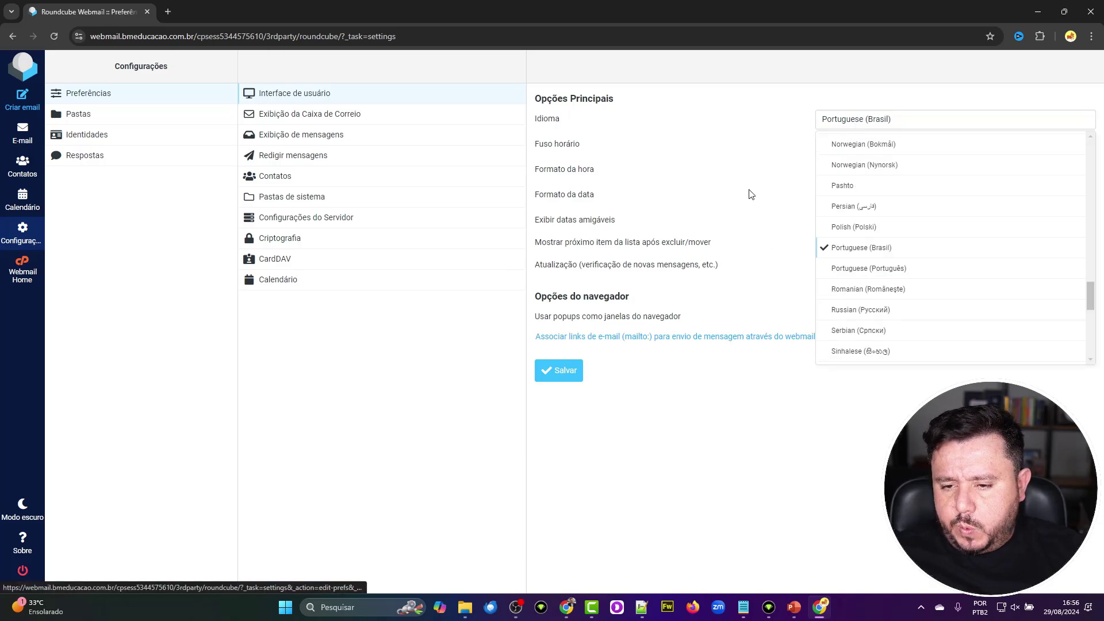
left_click(748, 122)
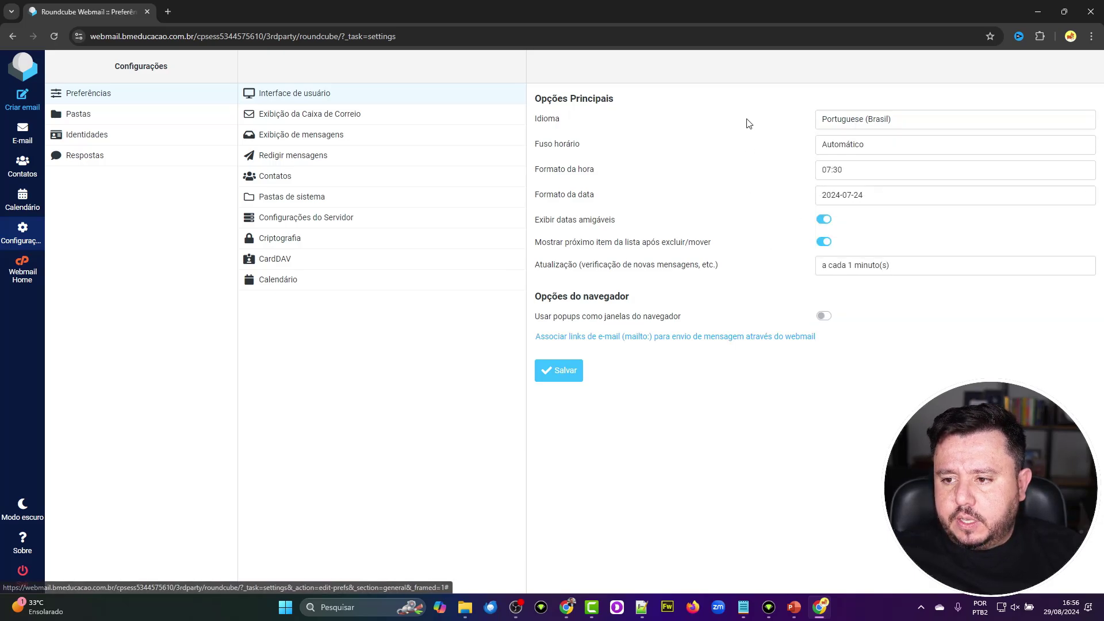
left_click(841, 148)
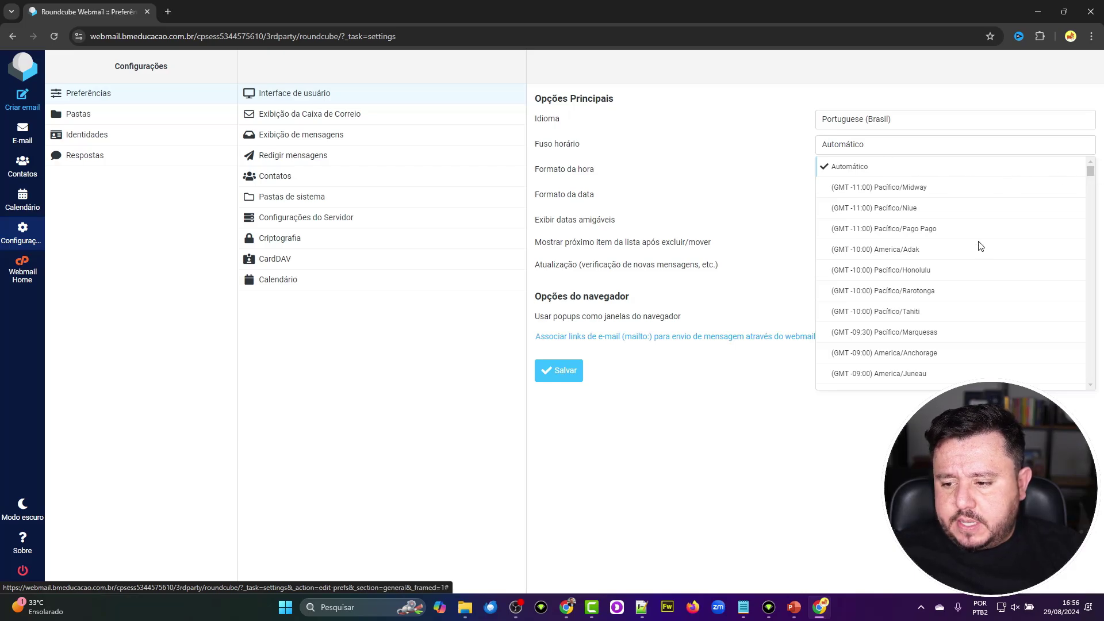
scroll(1005, 315, "down", 2)
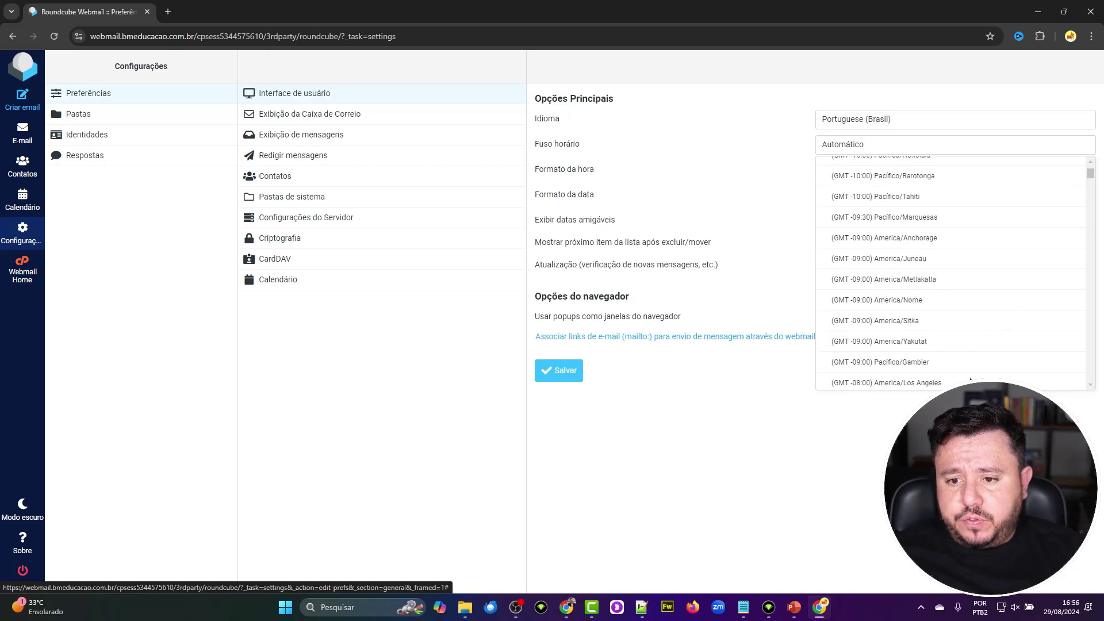
scroll(931, 357, "up", 2)
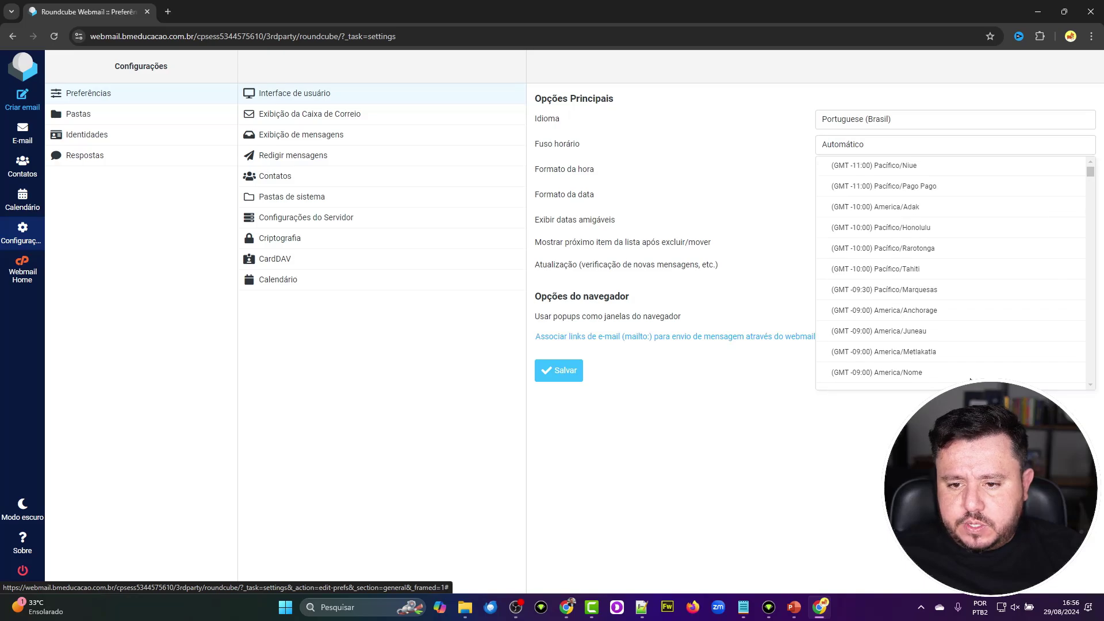
left_click(776, 217)
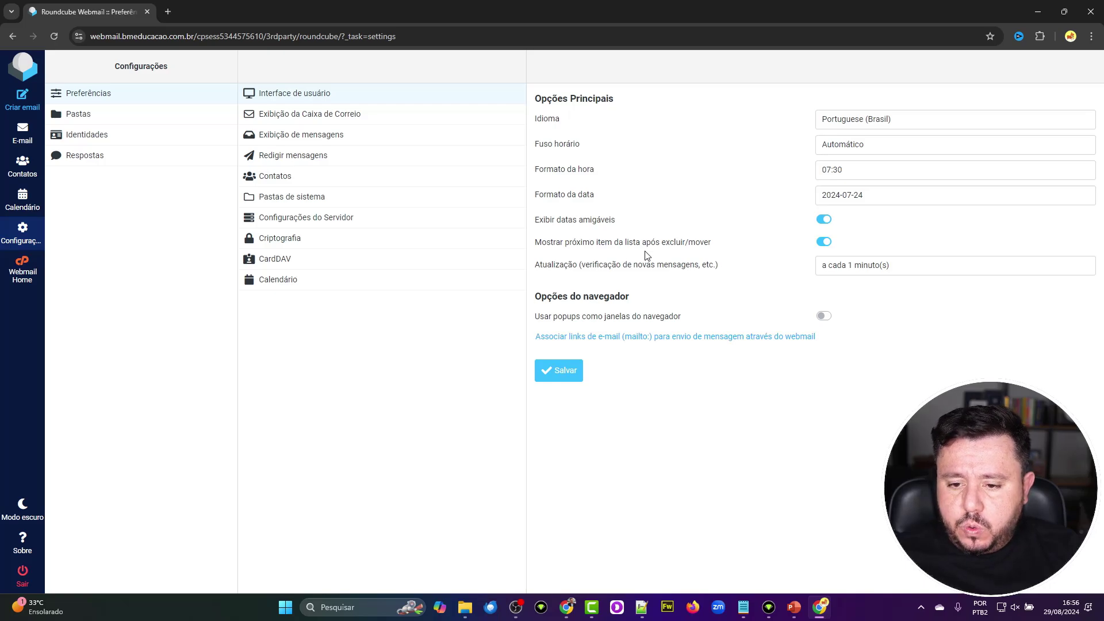
left_click(844, 269)
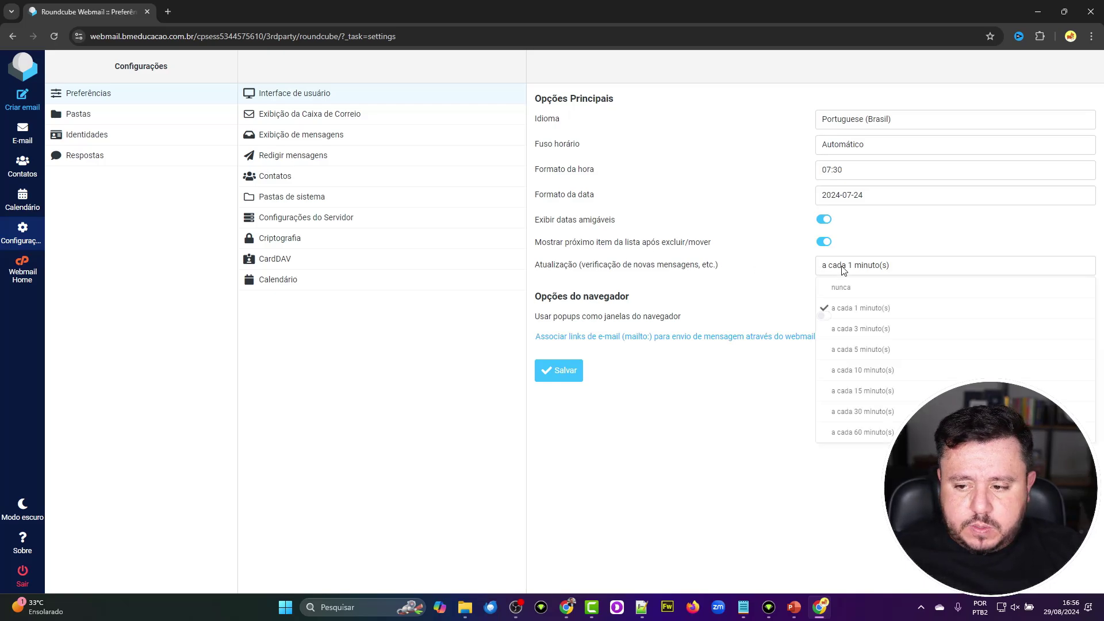
left_click(868, 317)
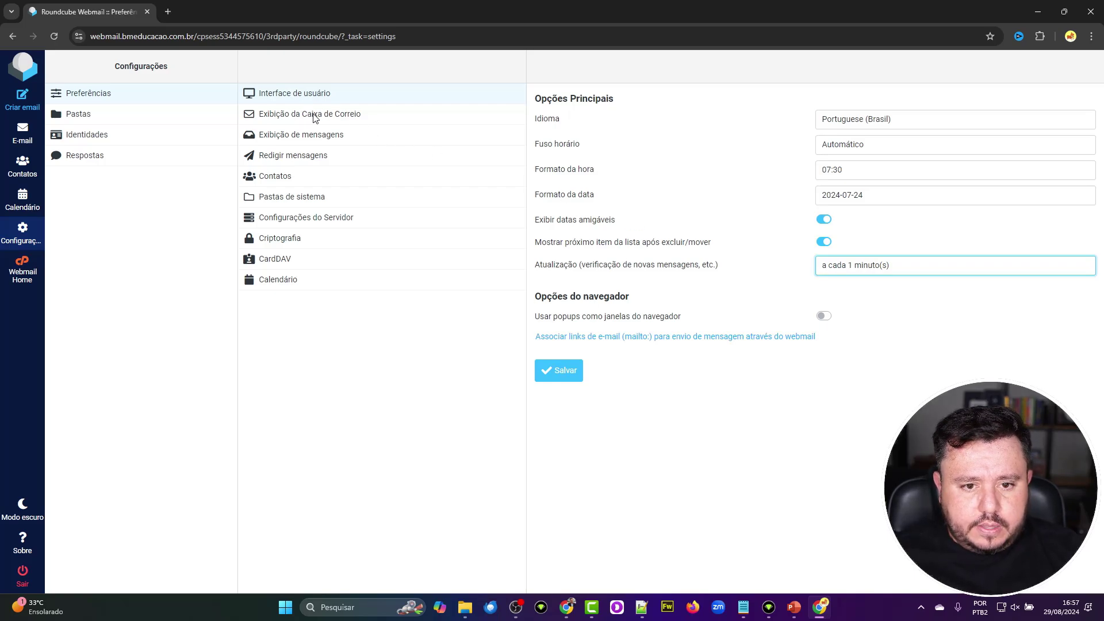
- In the Exibição da Caixa de Correio preferences, examine the choices for marking messages as read and expanding grouped messages
left_click(347, 117)
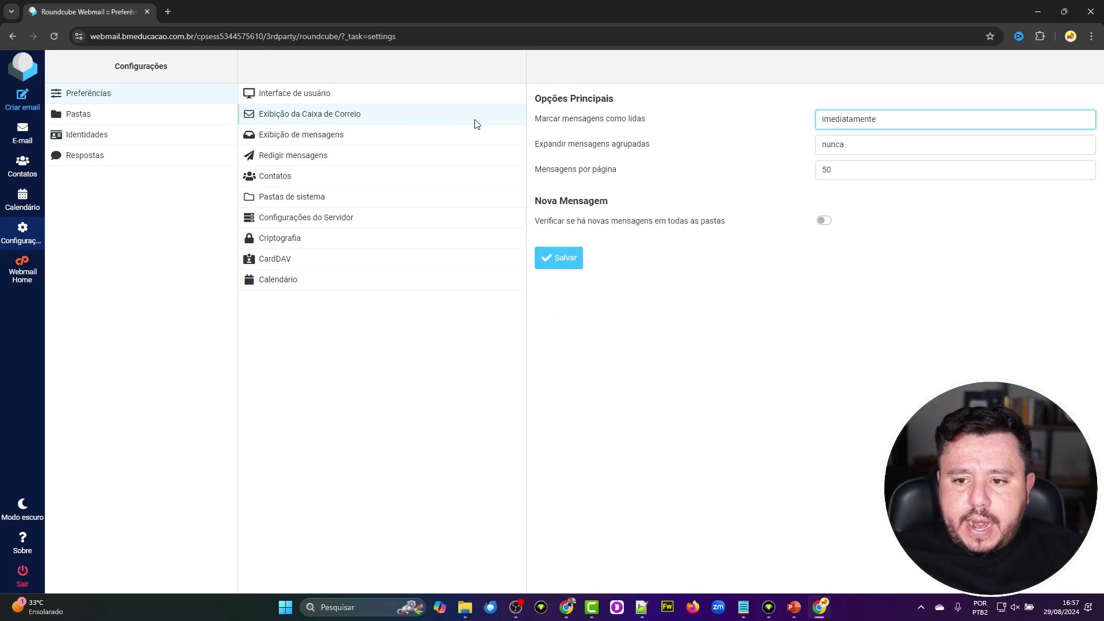
left_click(864, 128)
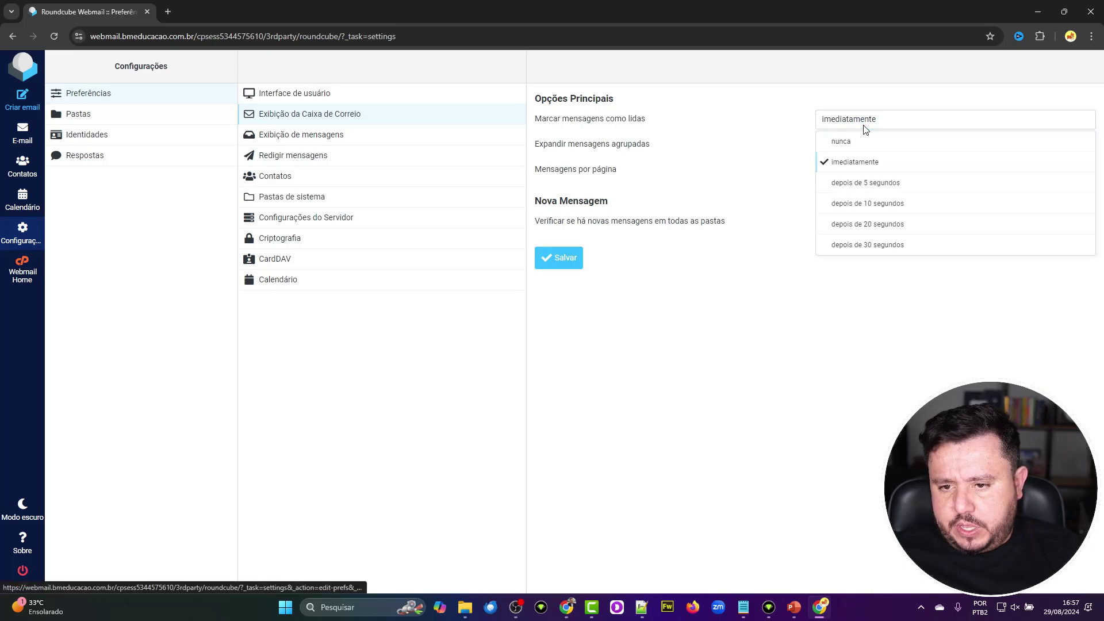
left_click(861, 129)
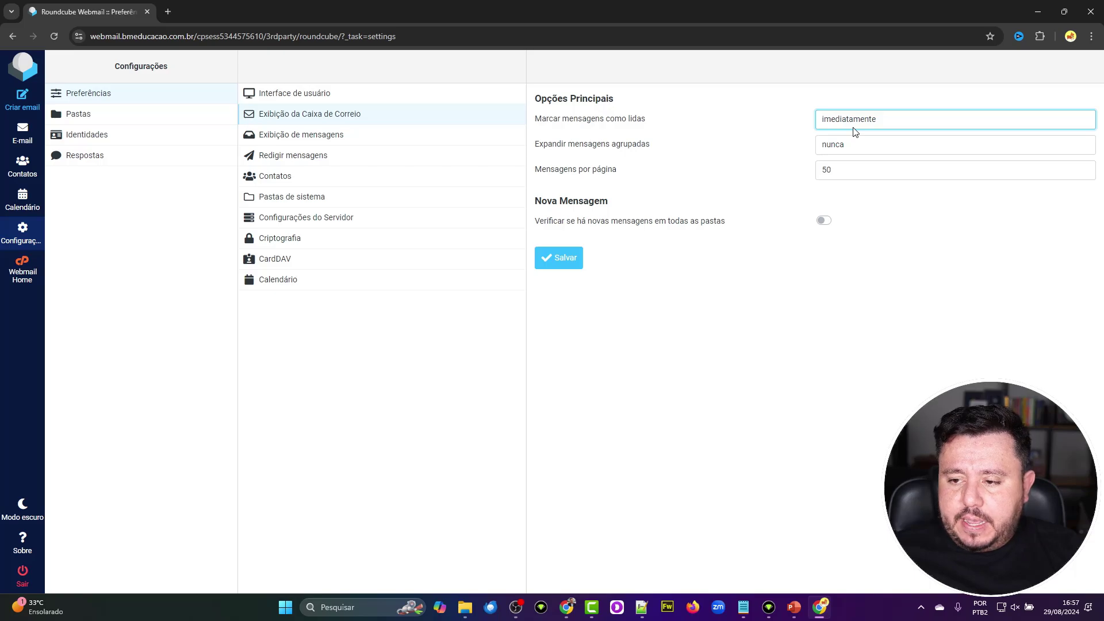
left_click(855, 132)
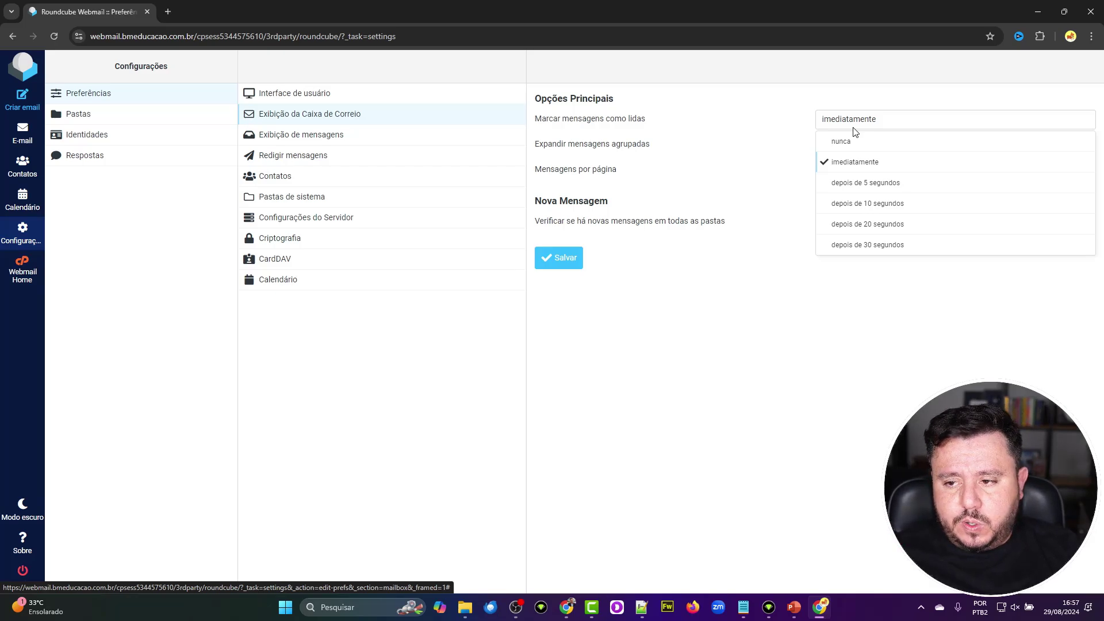
left_click(855, 132)
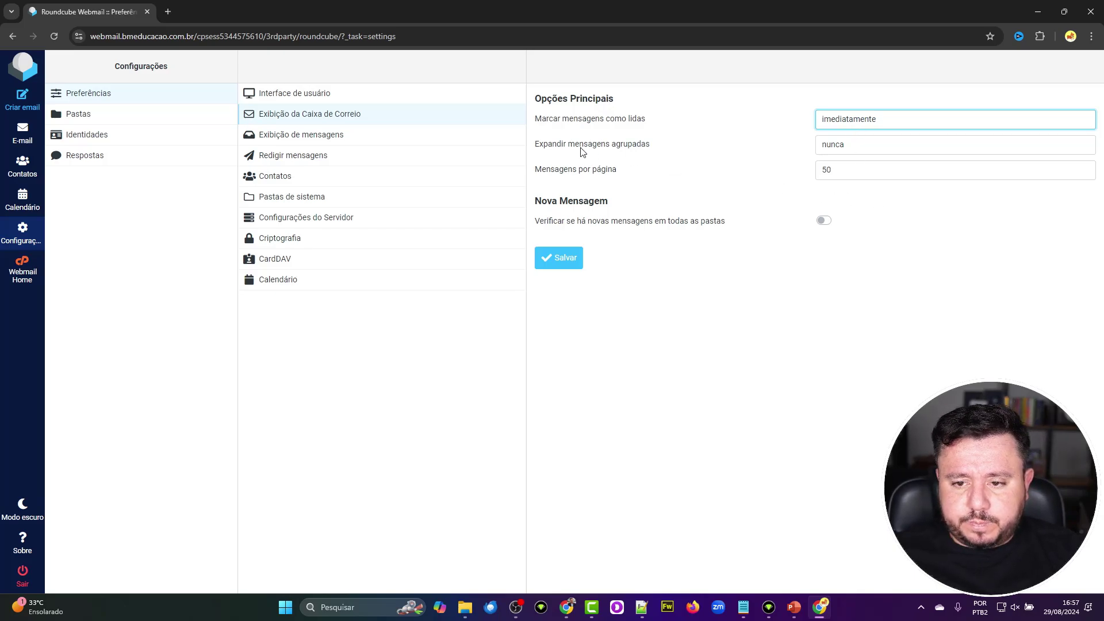
left_click_drag(556, 147, 619, 148)
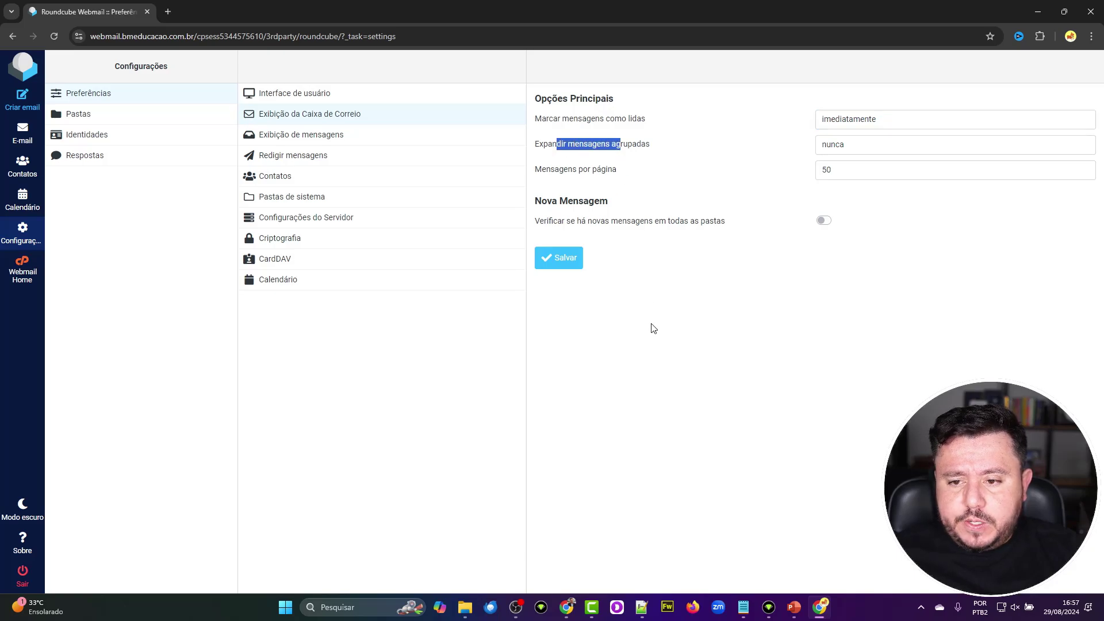
left_click(816, 151)
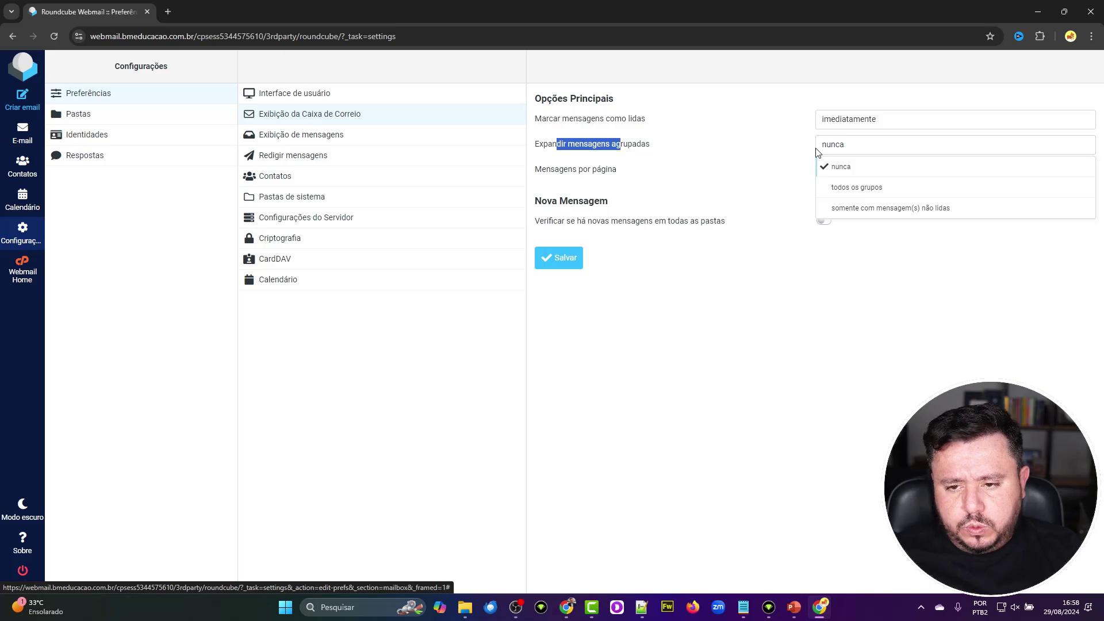
left_click(712, 187)
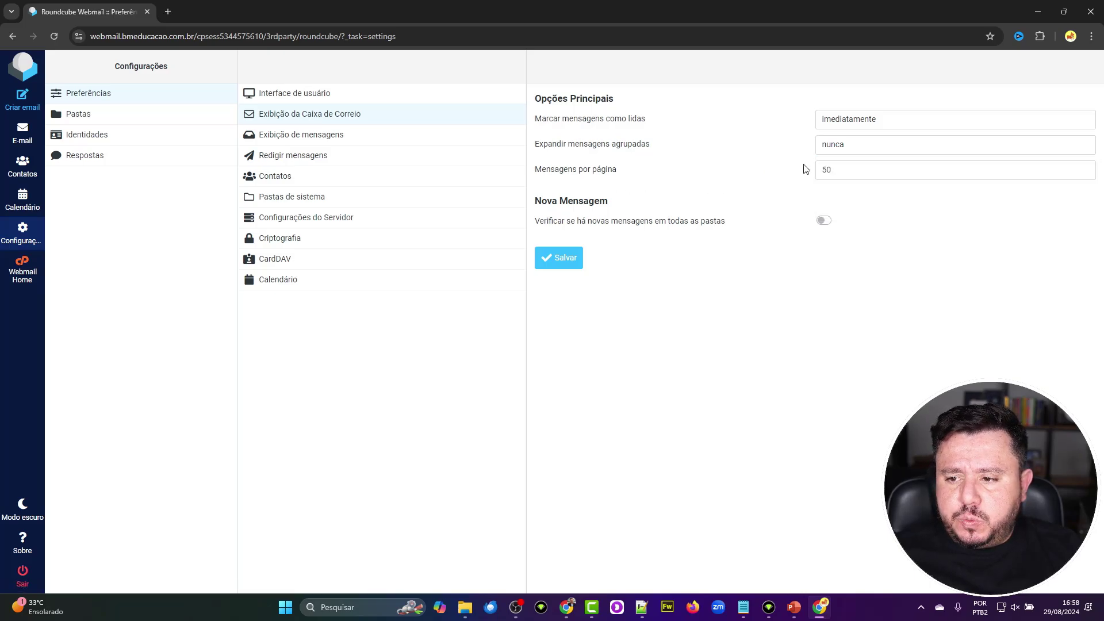
- Enable checking for new messages in all folders and save the mailbox display preferences
left_click(860, 168)
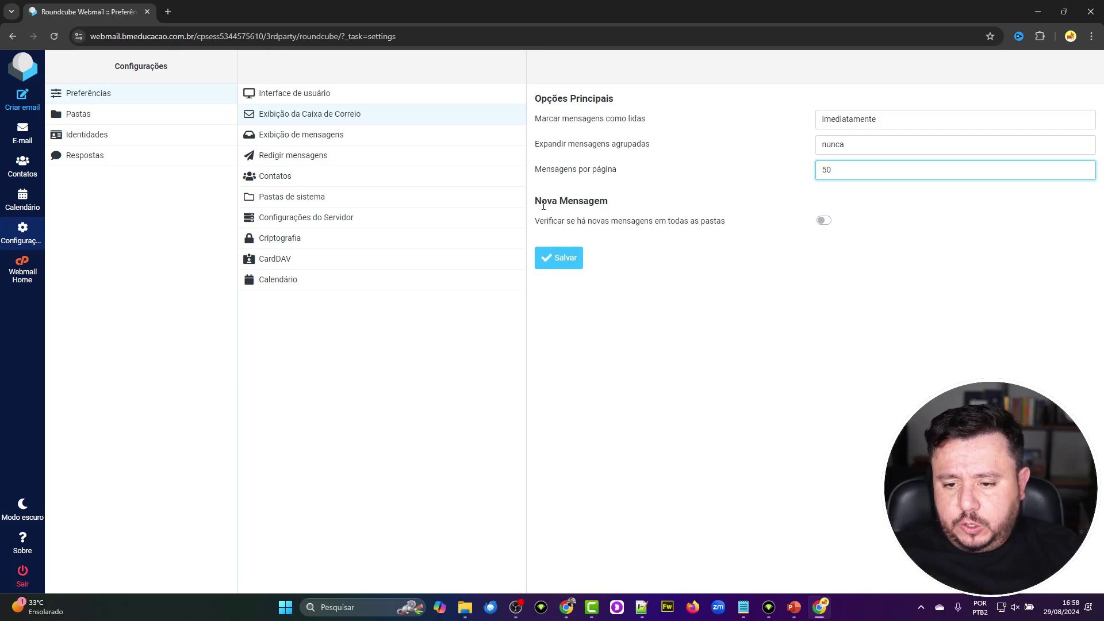
left_click_drag(542, 205, 568, 204)
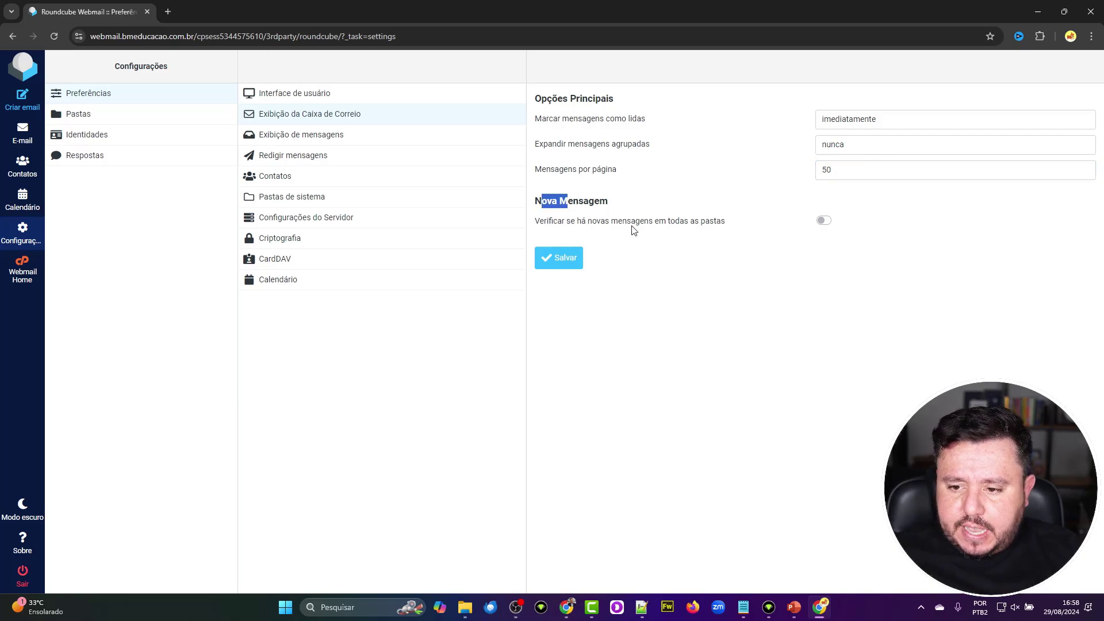
left_click(823, 224)
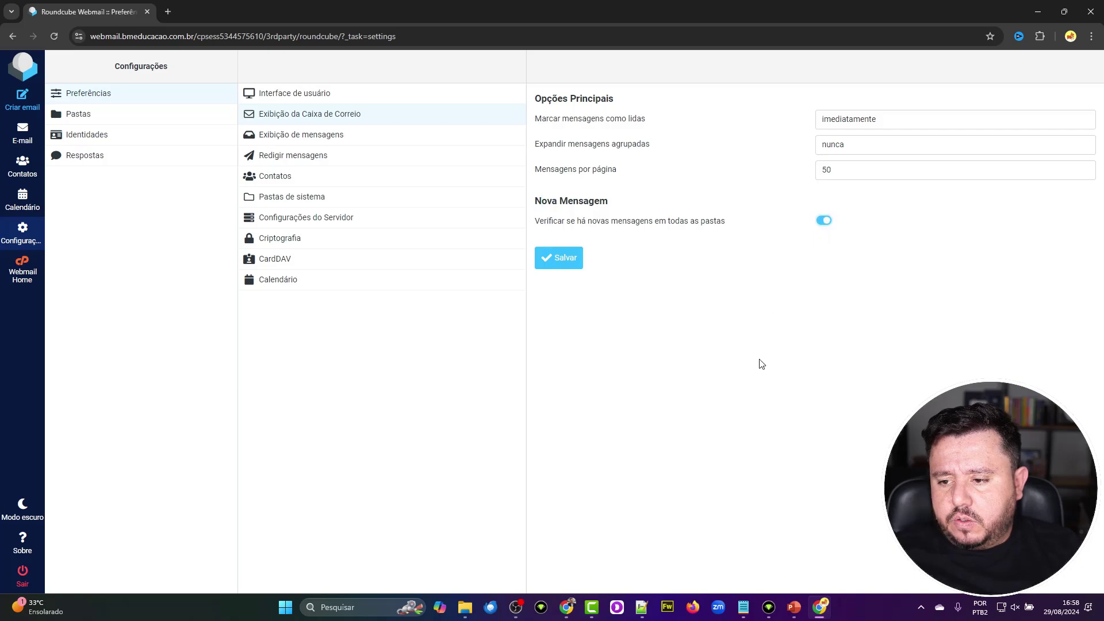
left_click(550, 267)
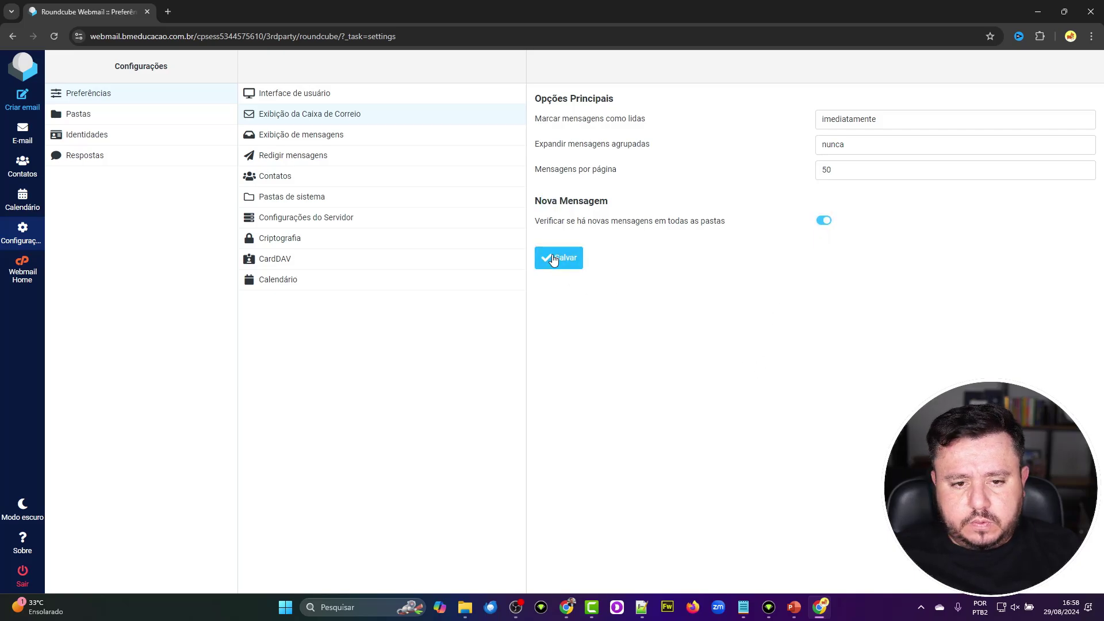
- In the Exibição de mensagens preferences, set Permitir recursos remotos to "dos meus contatos"
left_click(343, 141)
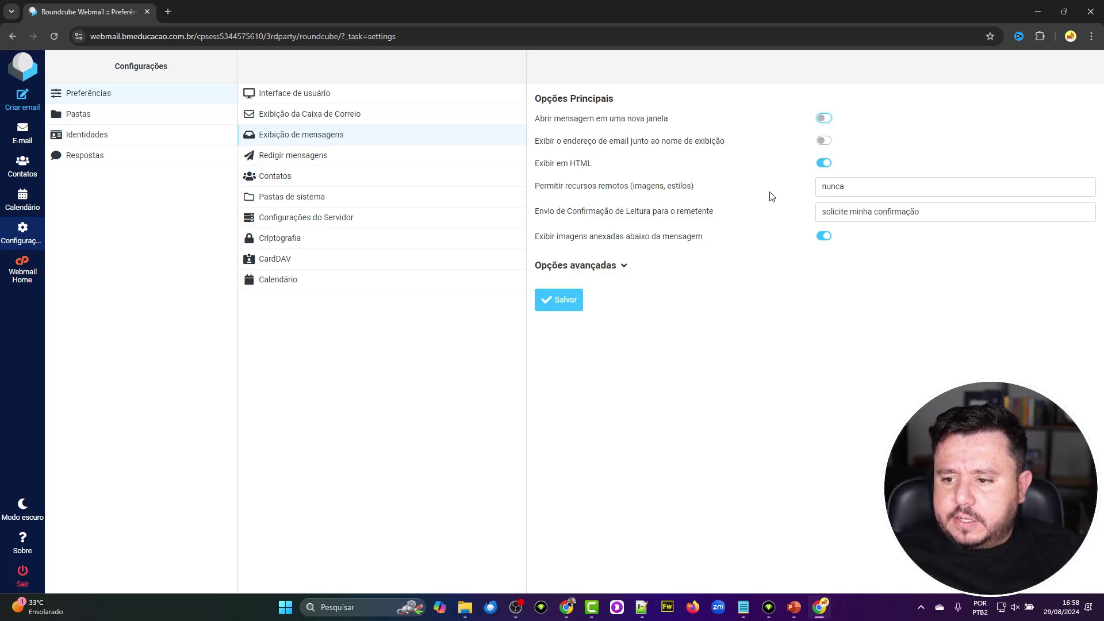
left_click(829, 194)
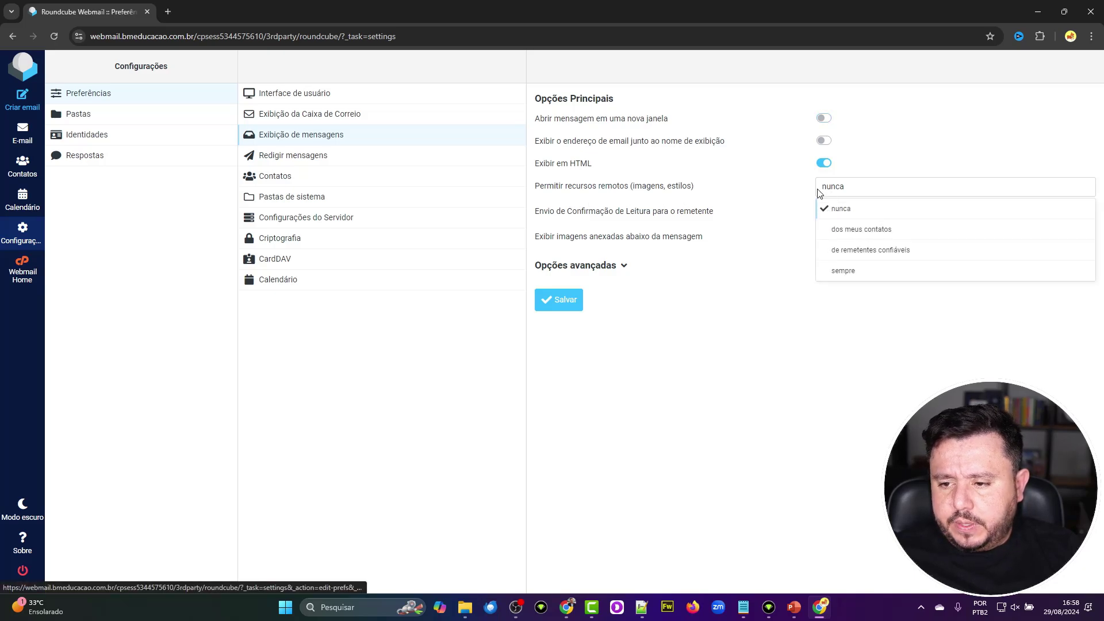
left_click(877, 229)
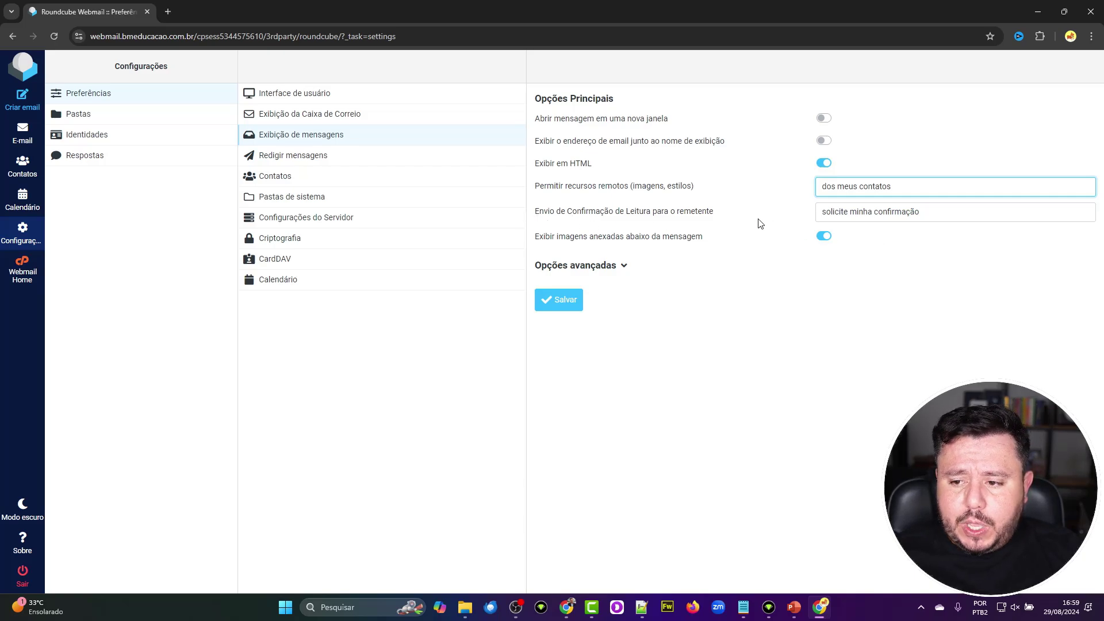
- Examine the choices for sending read confirmations to the sender in the message display preferences, keeping the selected option
left_click(847, 220)
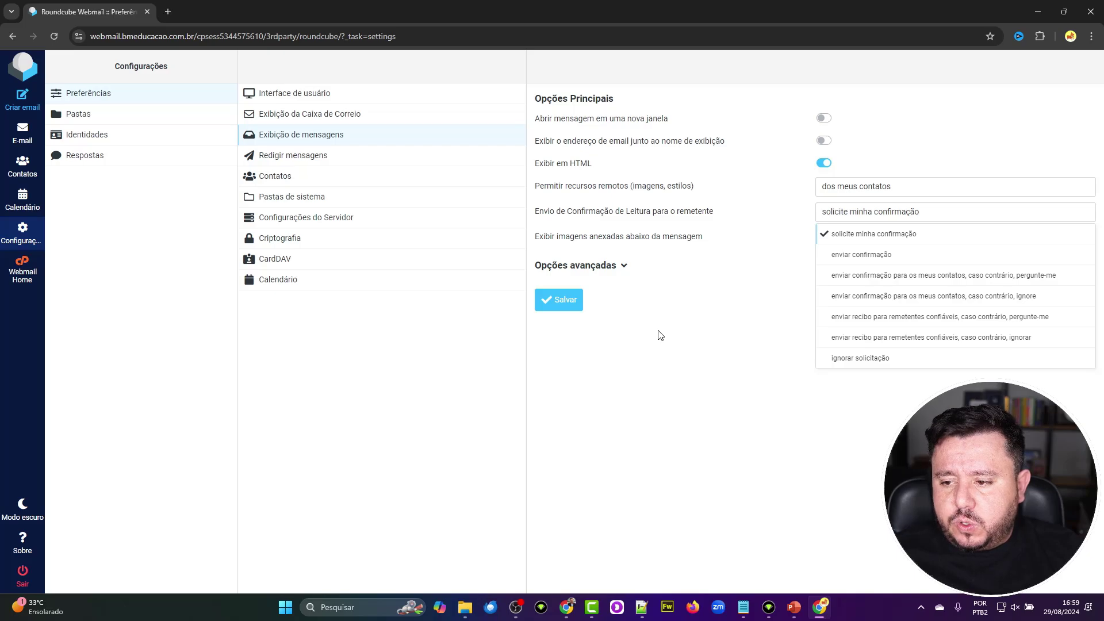
left_click(686, 342)
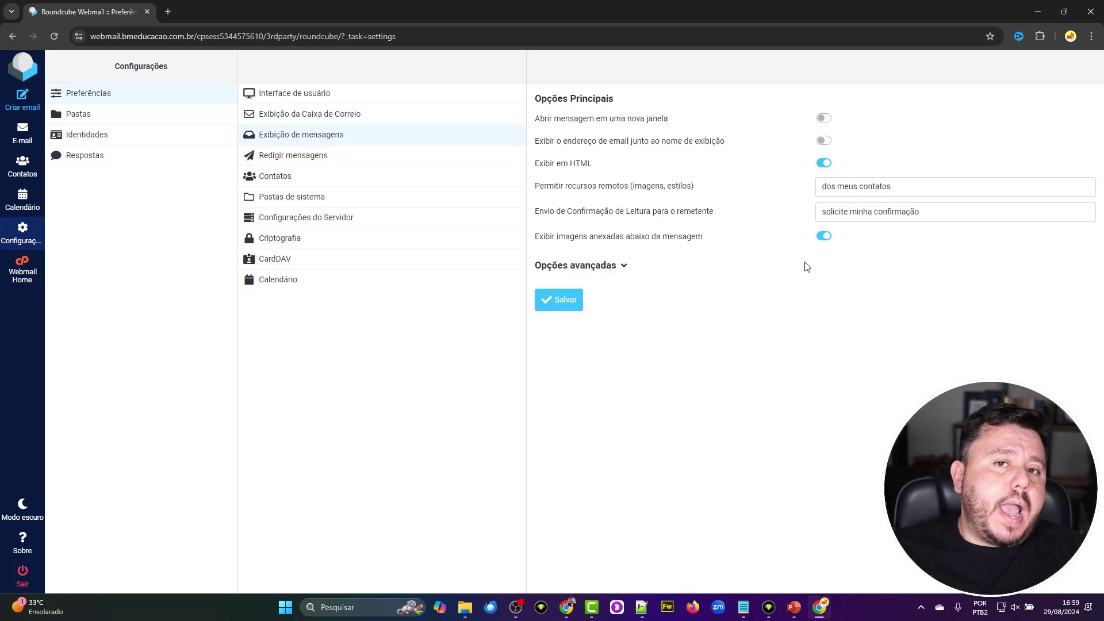
left_click(897, 214)
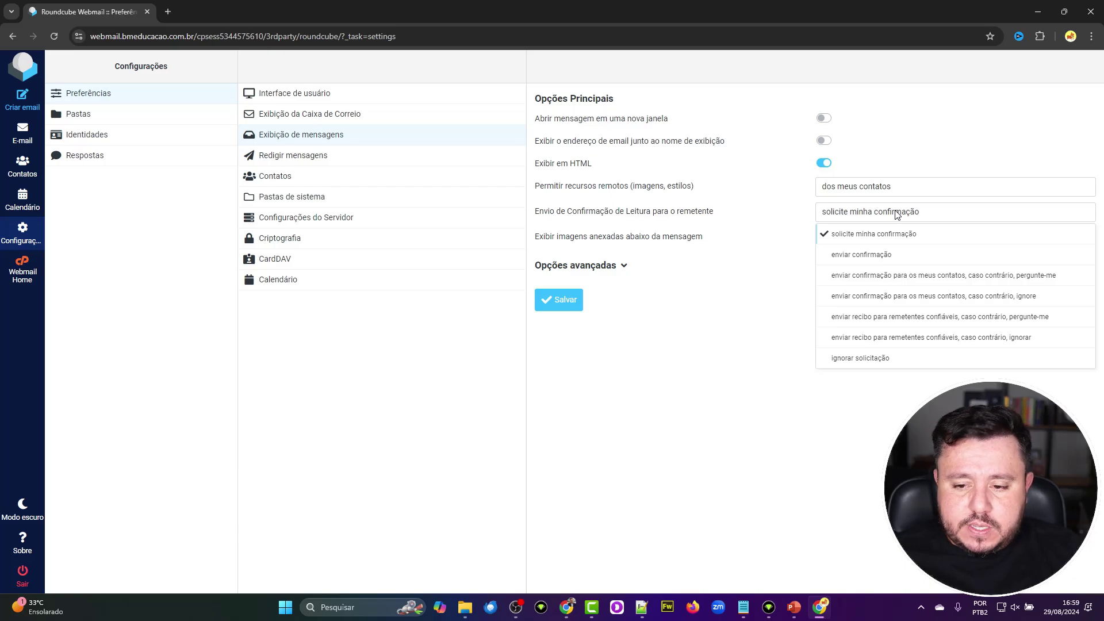
left_click(722, 335)
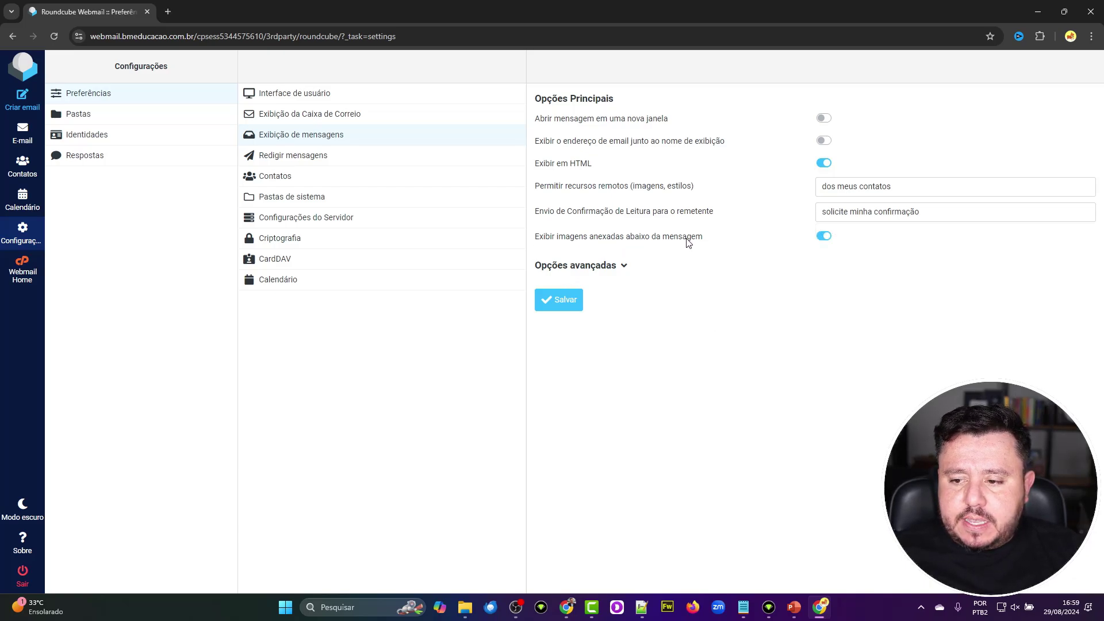
- Expand the advanced message display options and examine the available default character sets, keeping the selected one
left_click(623, 269)
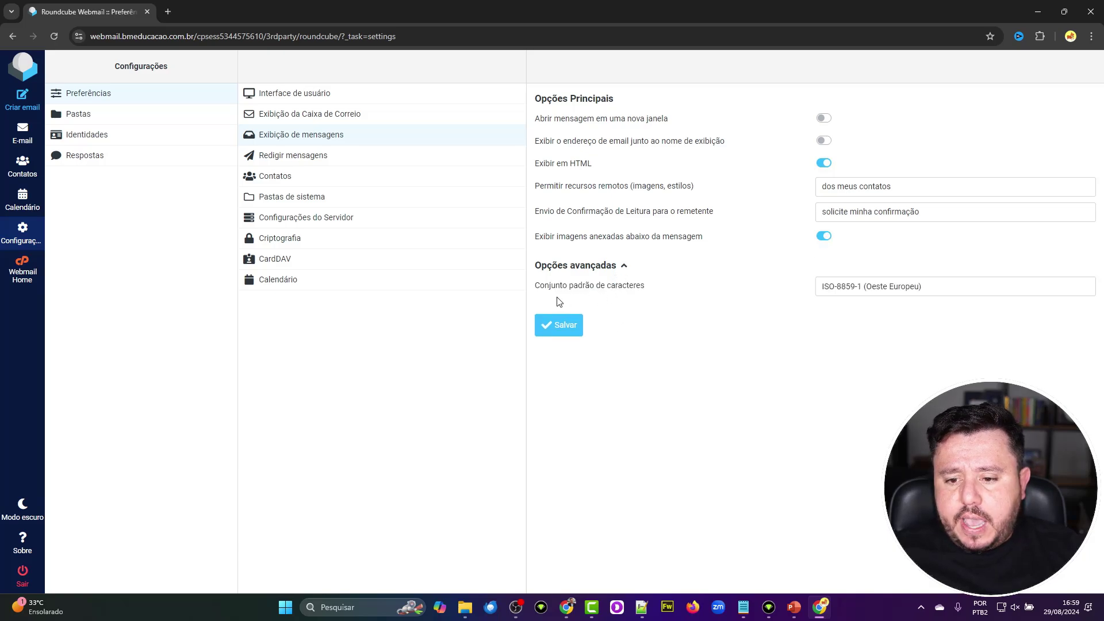
left_click(862, 293)
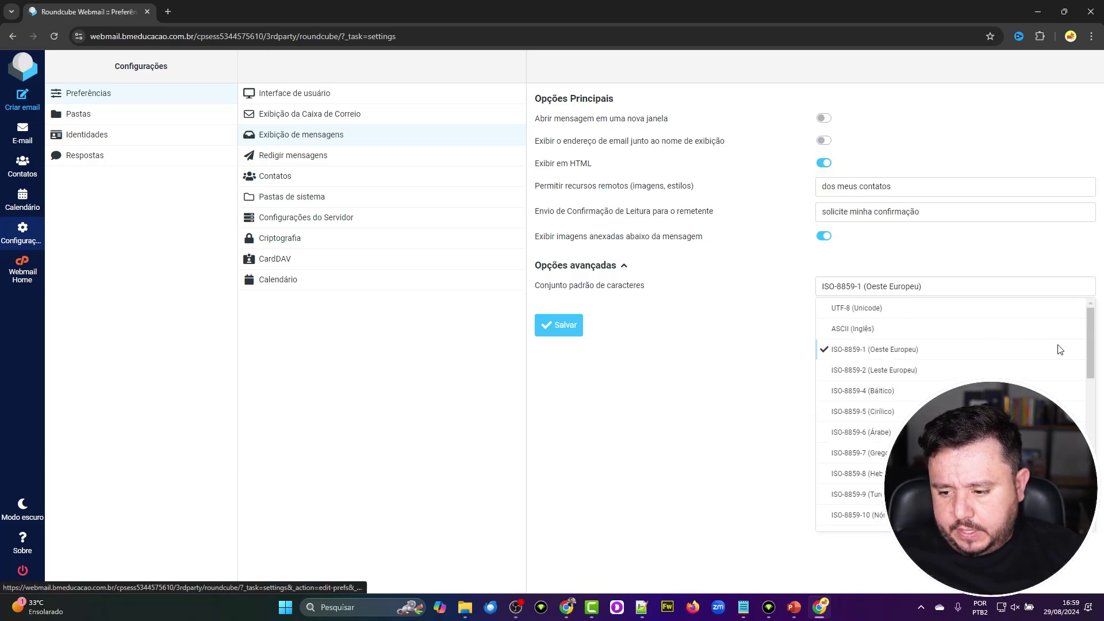
left_click_drag(1091, 345, 1081, 298)
scroll(1091, 438, "down", 3)
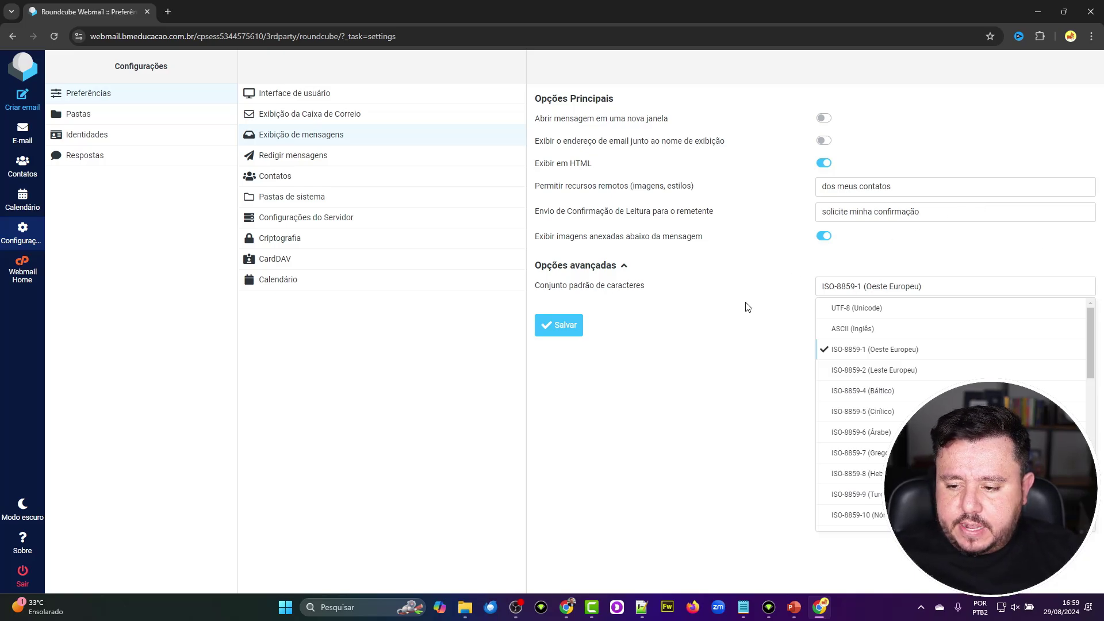
left_click(735, 354)
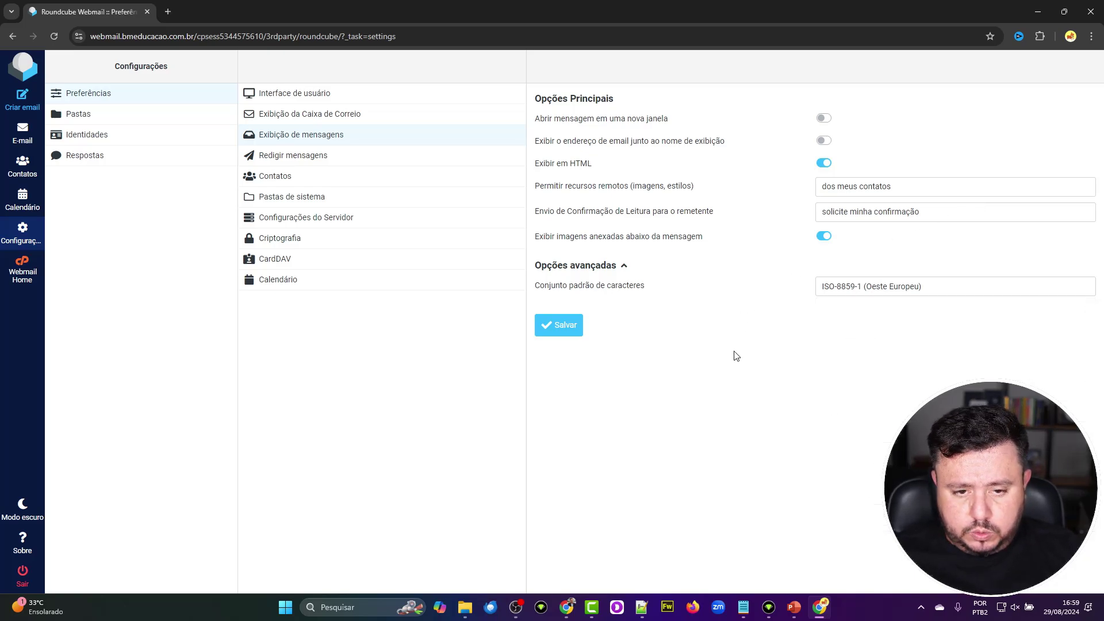
- In the Redigir mensagens preferences, set draft autosave to "a cada 1 minuto(s)" and enable always requesting read and delivery confirmations
left_click(324, 159)
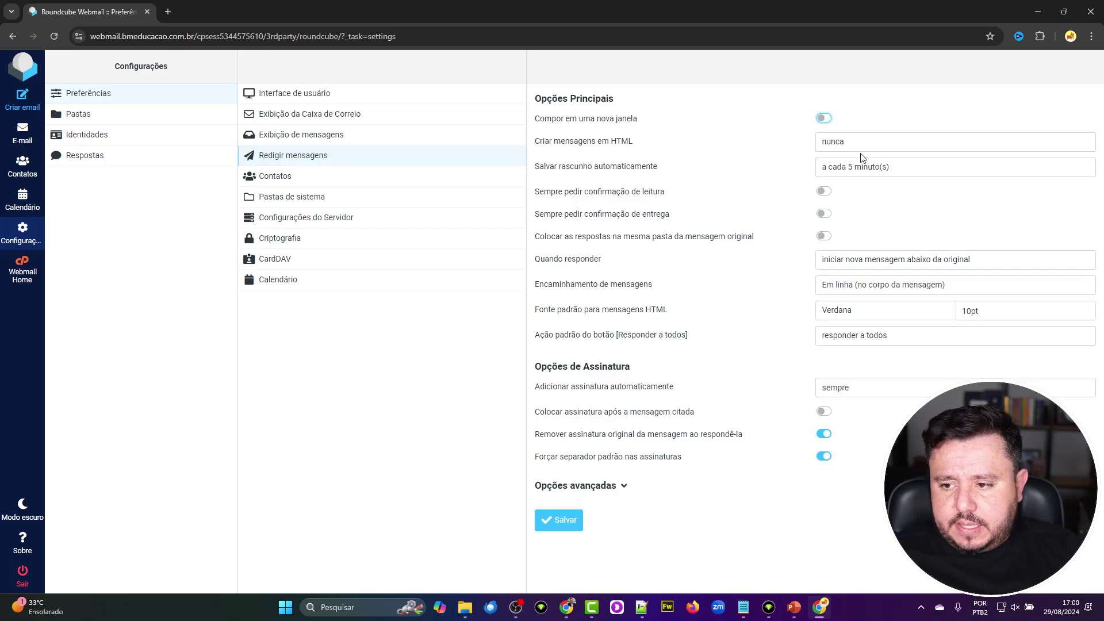
left_click(855, 174)
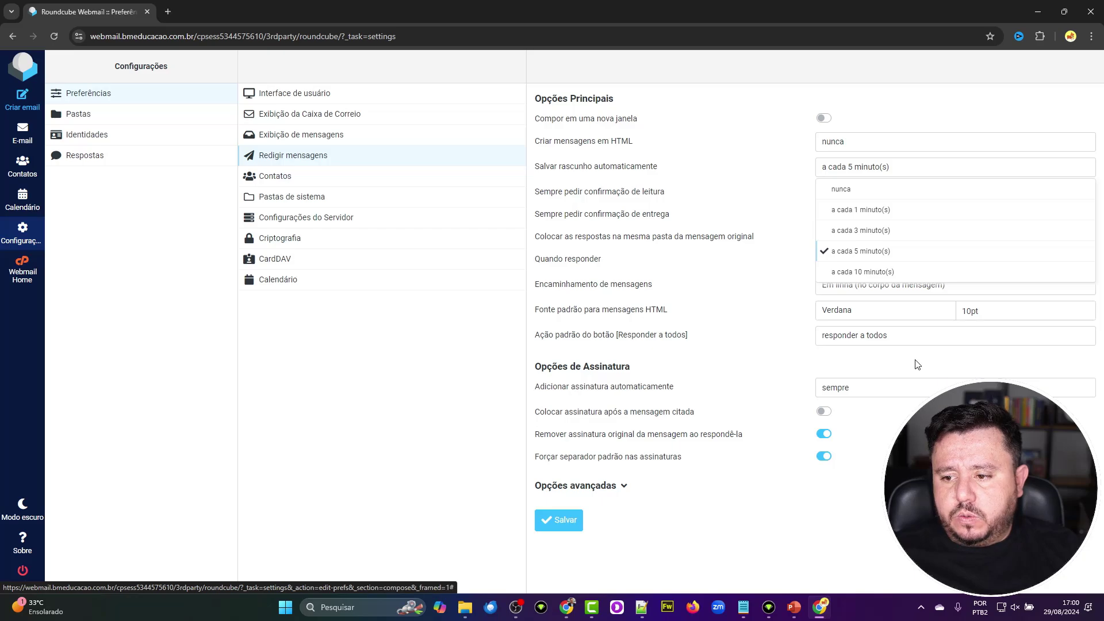
left_click(886, 208)
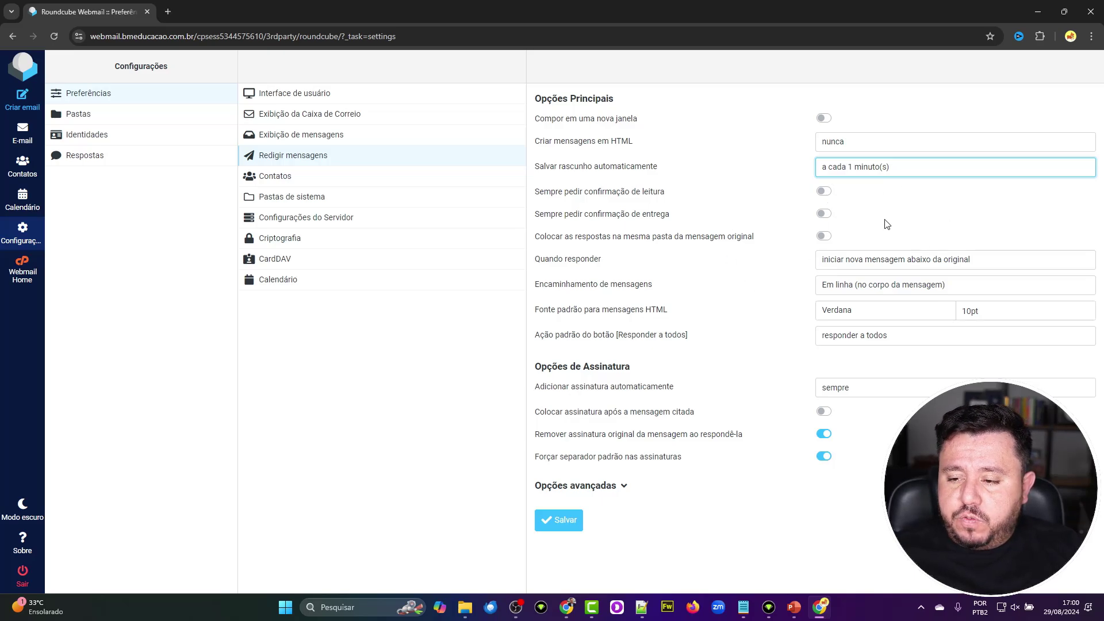
left_click(823, 196)
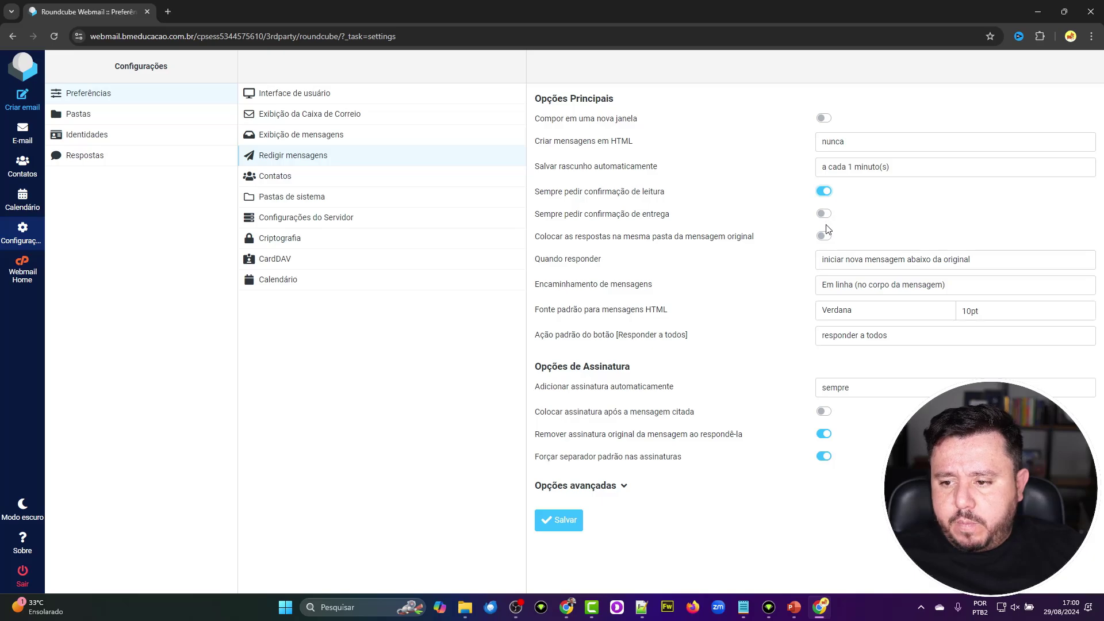
left_click(824, 215)
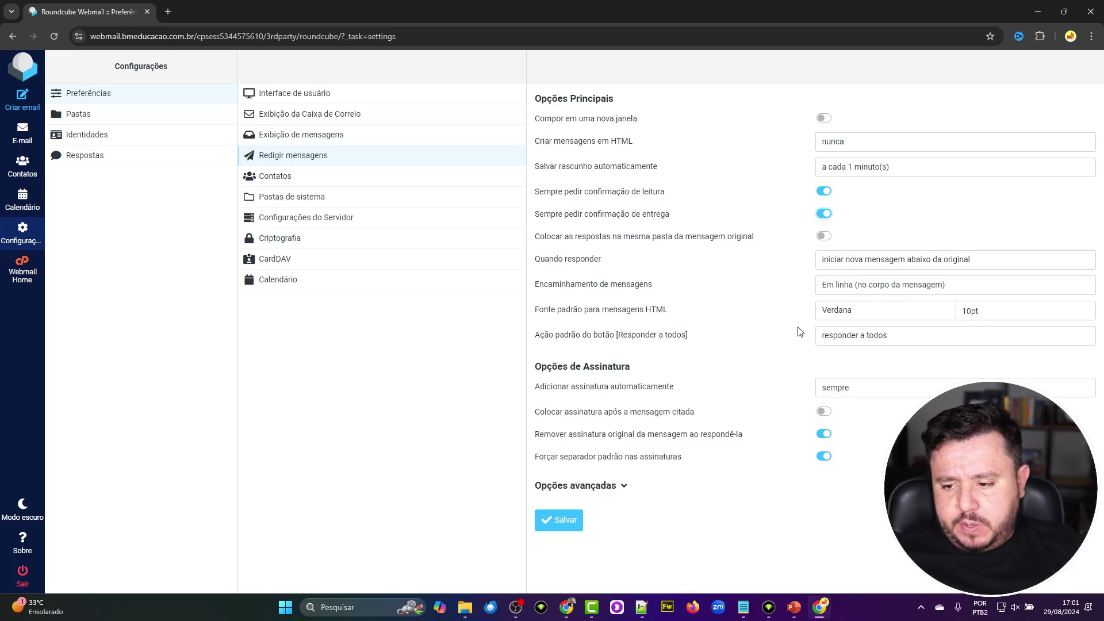
- Set the default font for HTML messages to Tahoma and keep the reply-all action at "responder a todos"
left_click(876, 320)
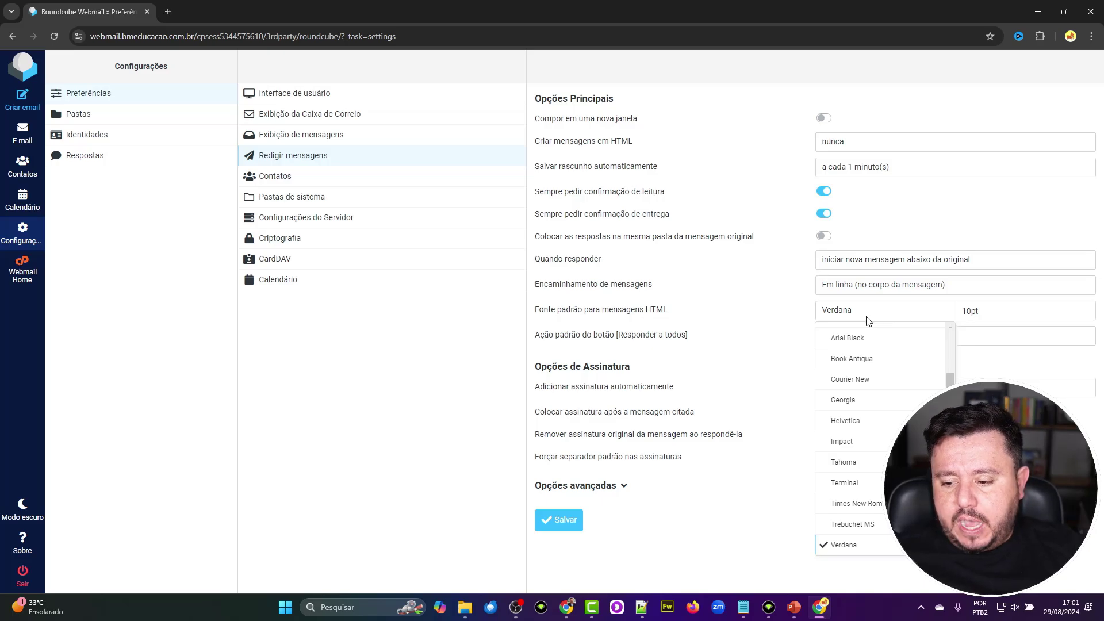
left_click(854, 463)
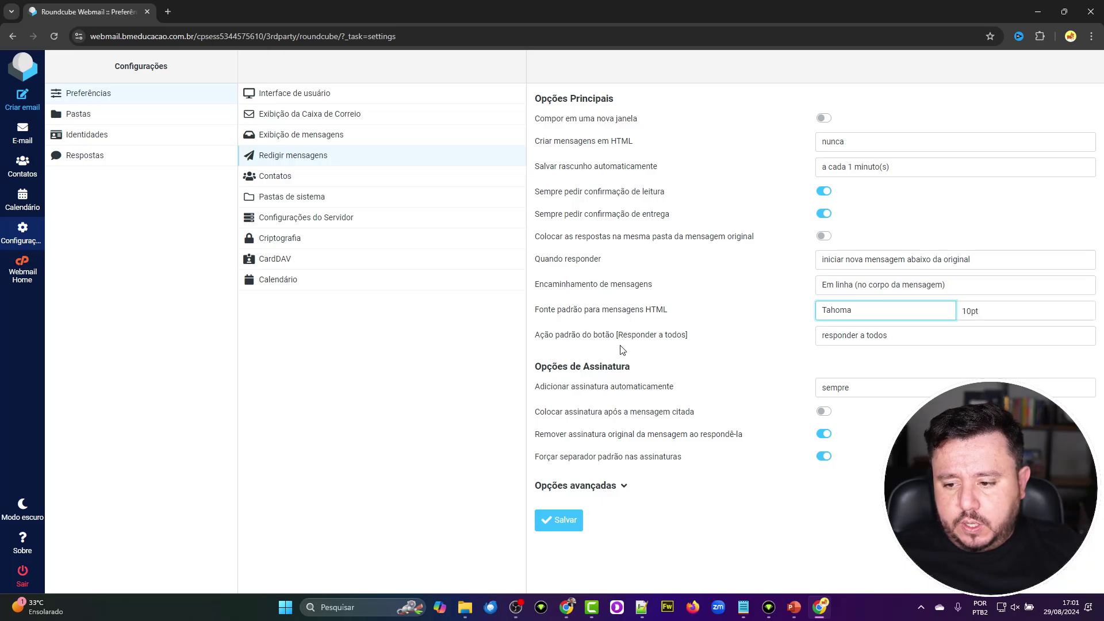
left_click(895, 344)
left_click(895, 344)
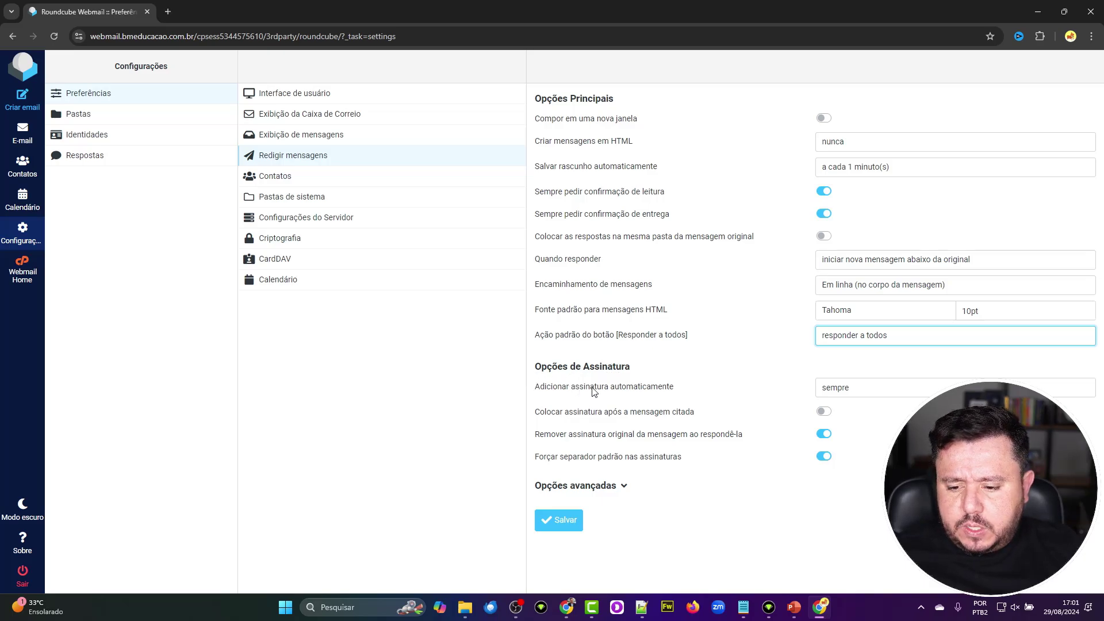
- Keep automatic signatures at "sempre", enable placing the signature after the quoted message, and save the composing preferences
left_click(896, 395)
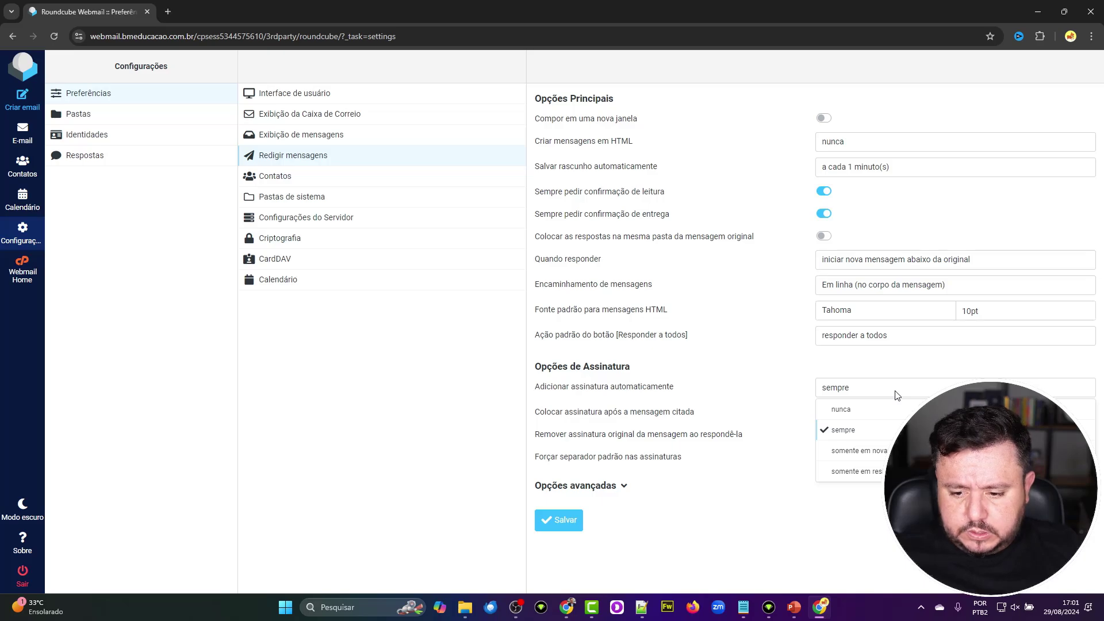
left_click(896, 395)
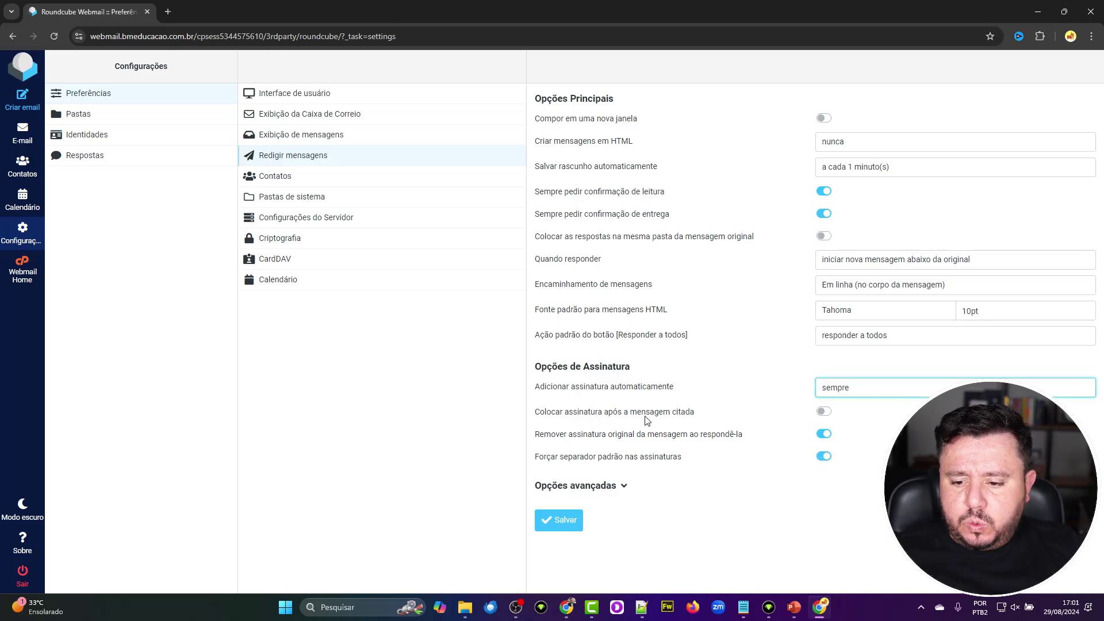
left_click(825, 413)
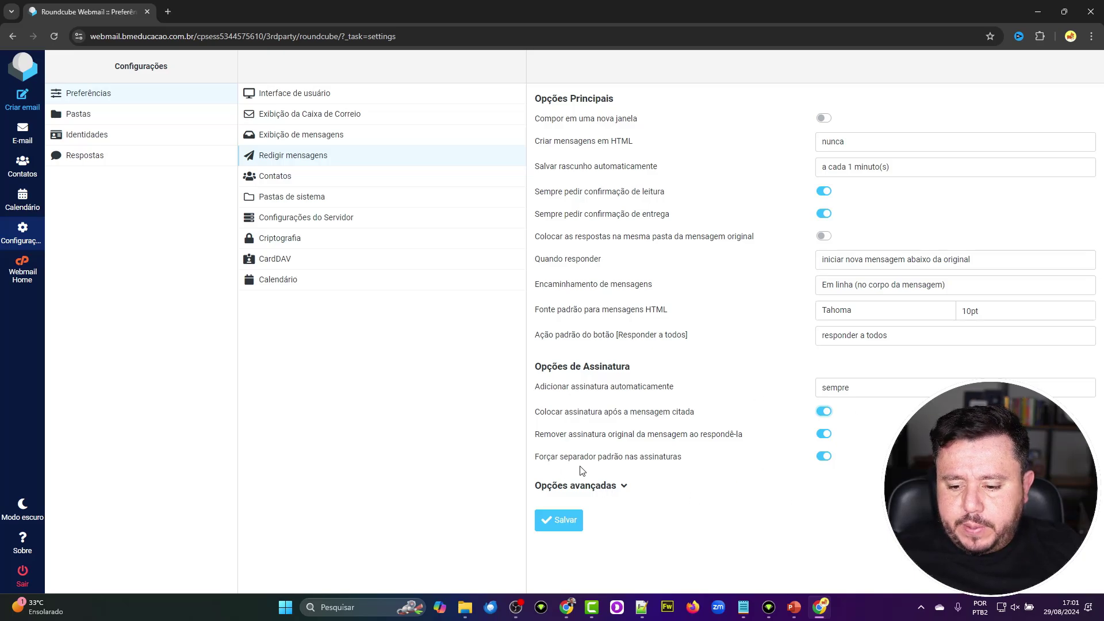
left_click(610, 487)
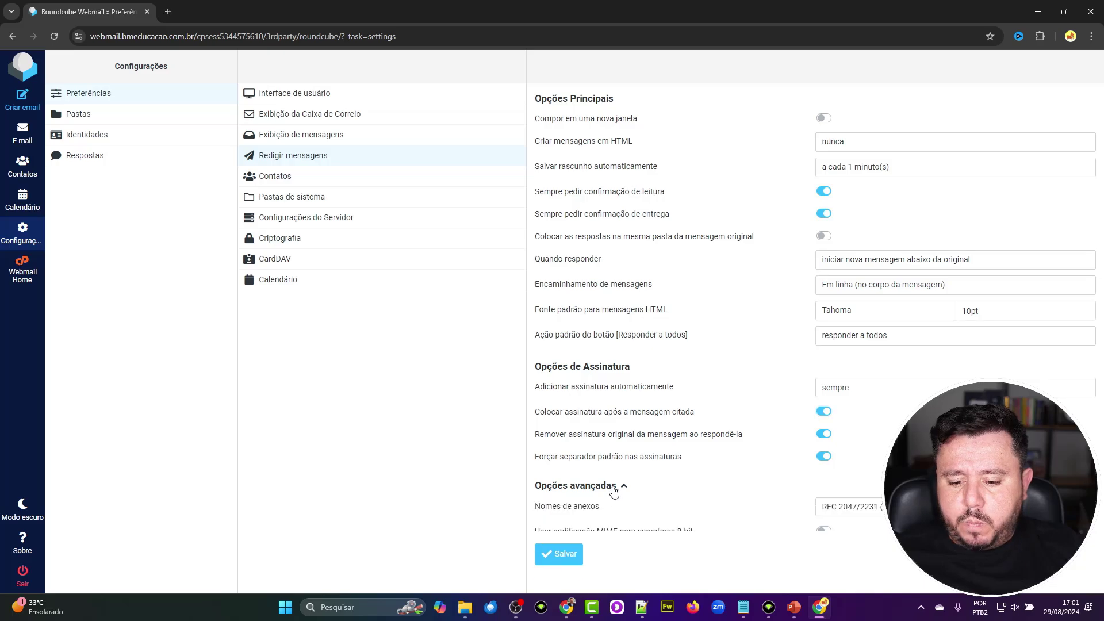
scroll(661, 502, "down", 1)
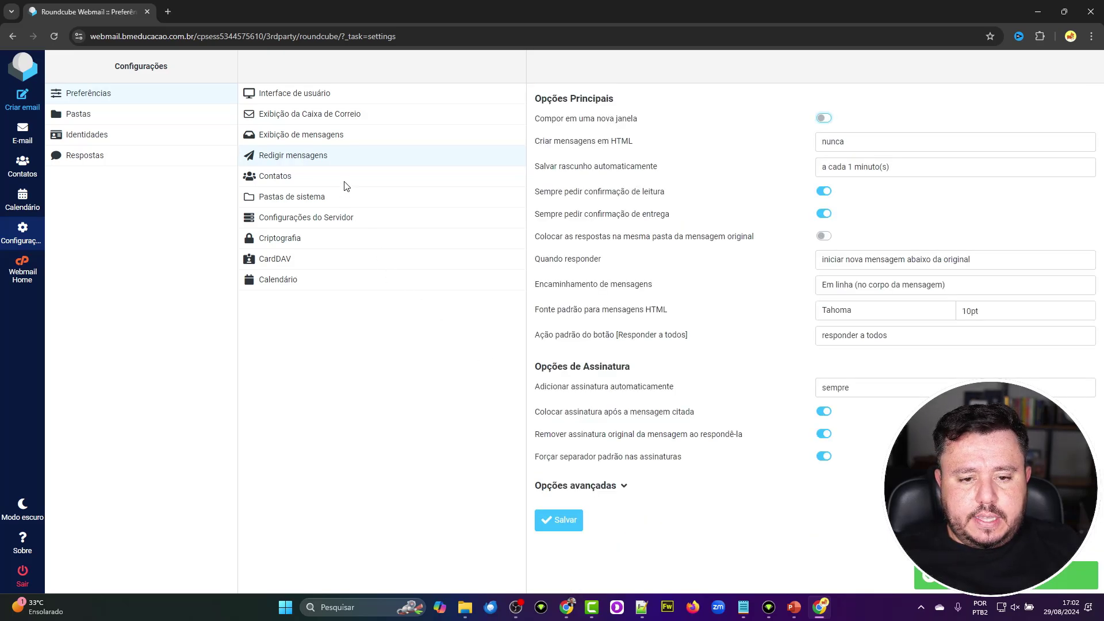
- Open the Contatos preferences and examine the default address book choices and the items-per-page setting
left_click(347, 184)
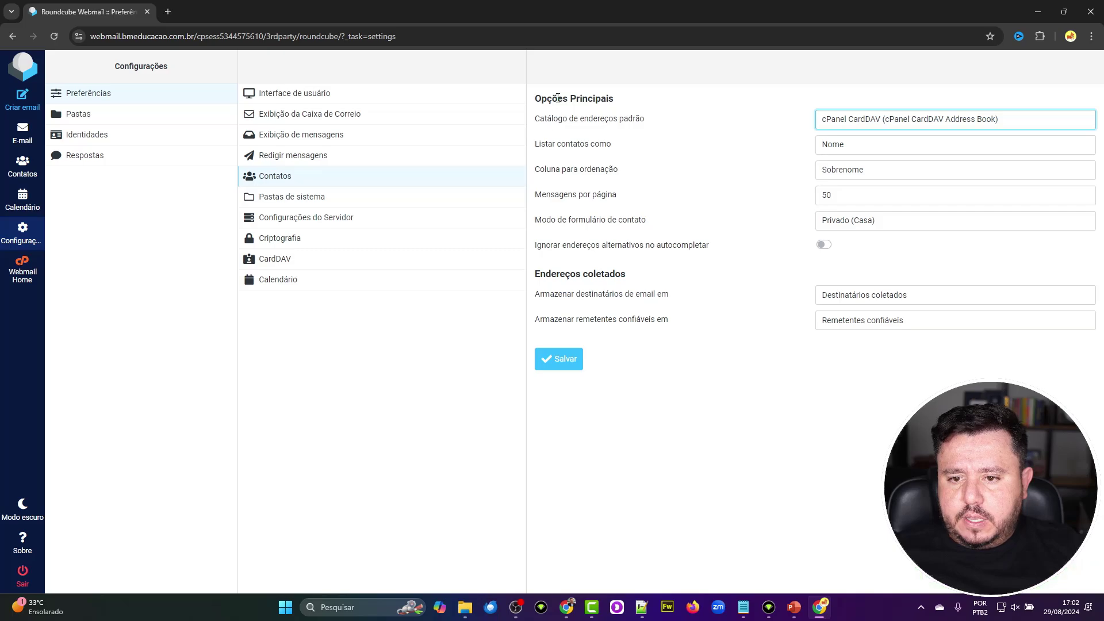
left_click(873, 127)
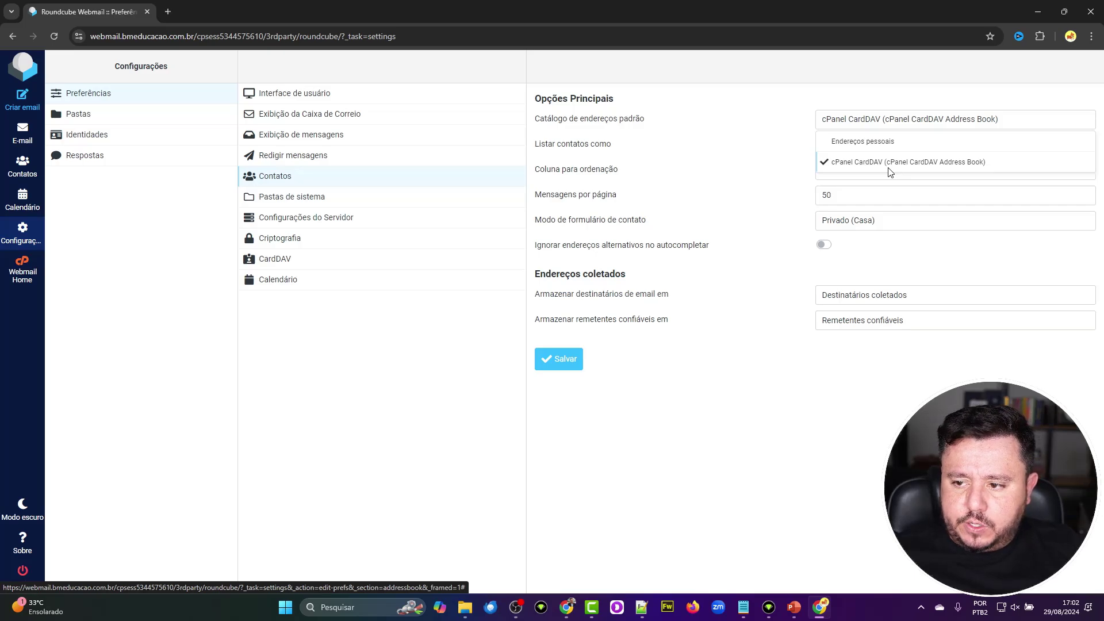
left_click(761, 164)
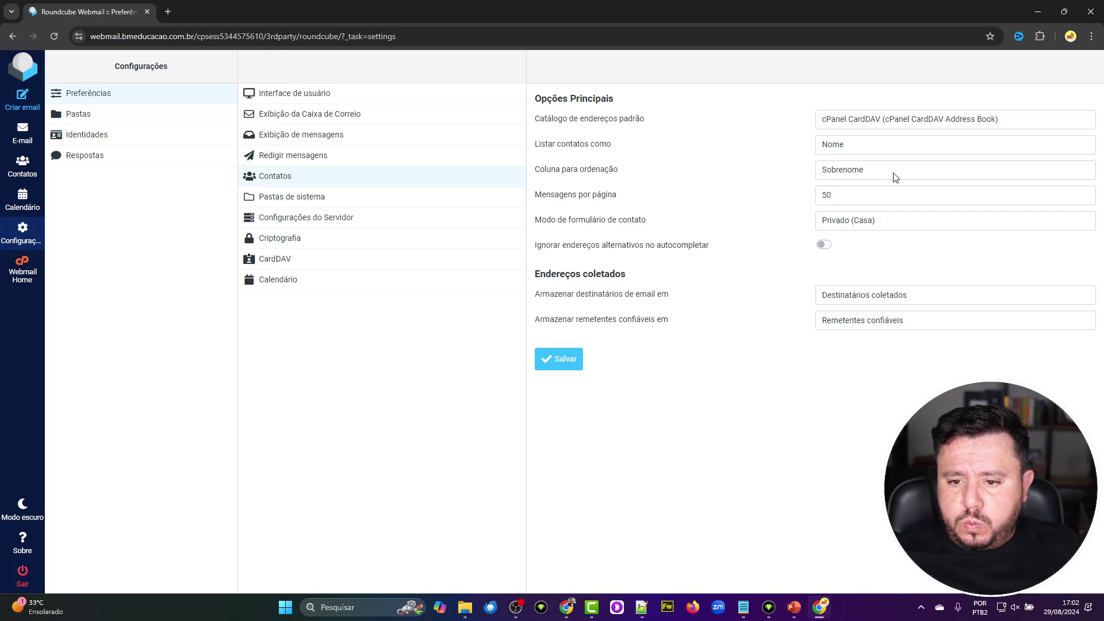
left_click(833, 197)
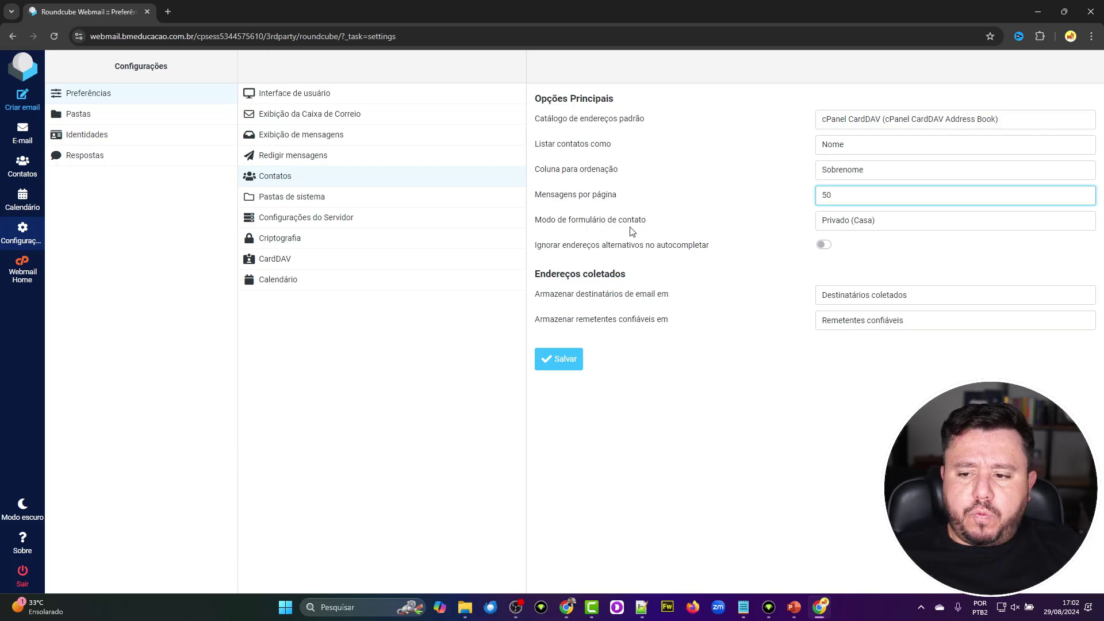
- Set Modo de formulário de contato to "Empresarial (Trabalho)" and save the contact preferences
left_click(855, 222)
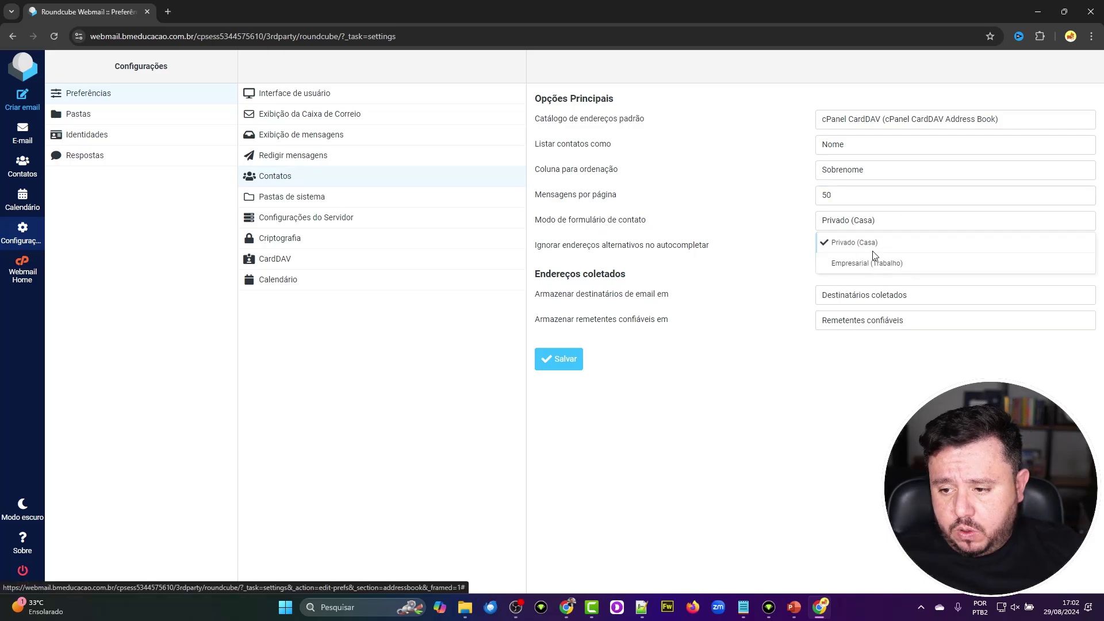
left_click(880, 265)
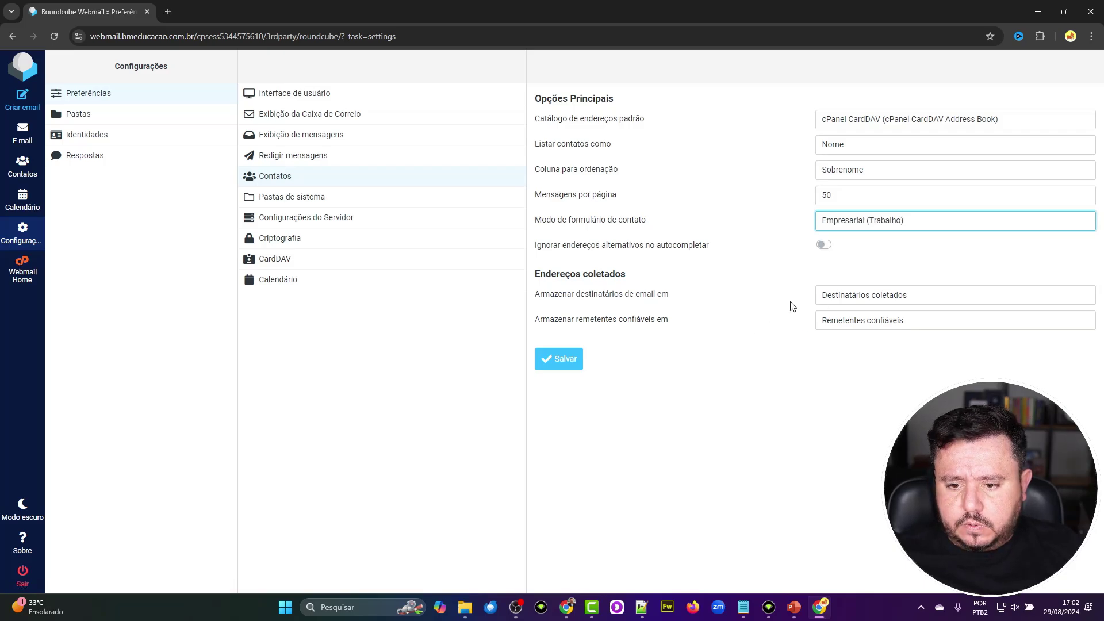
left_click_drag(546, 247, 654, 258)
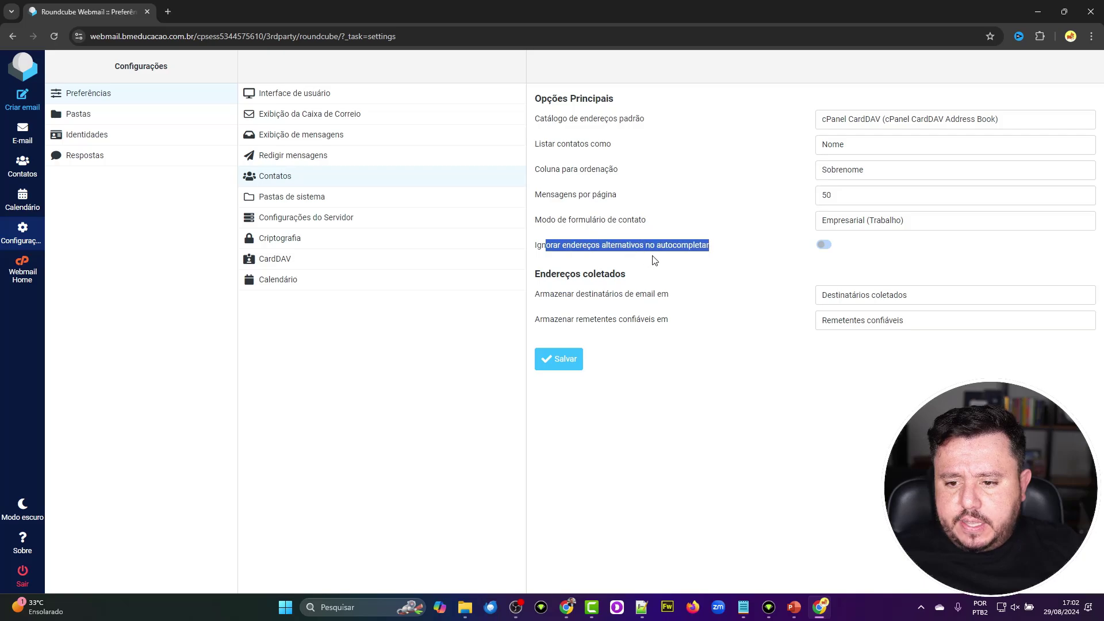
left_click(814, 279)
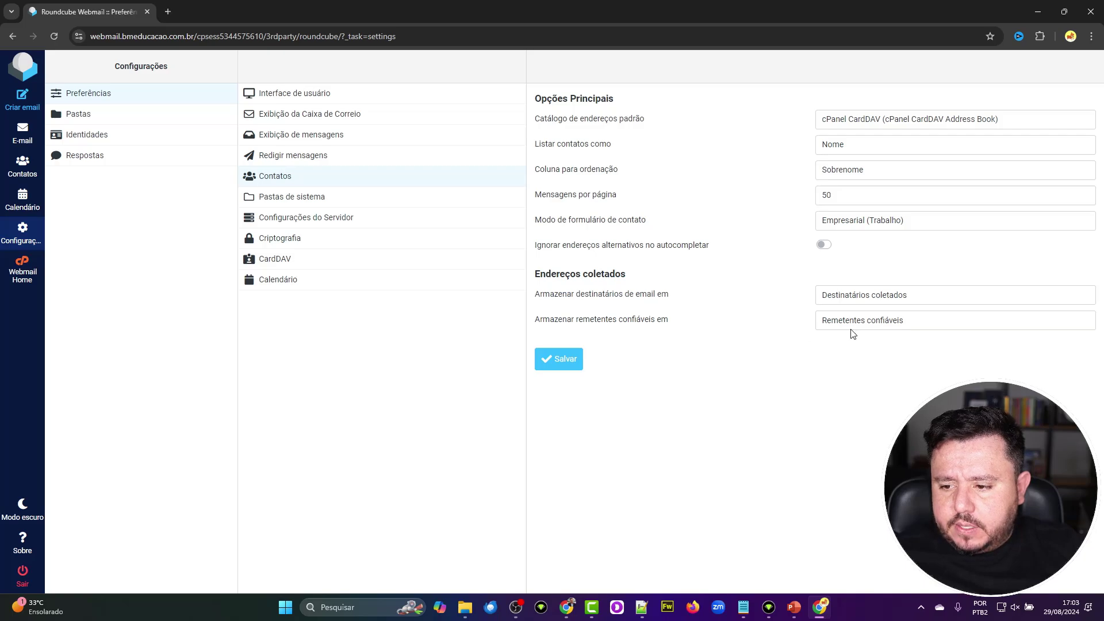
left_click(561, 359)
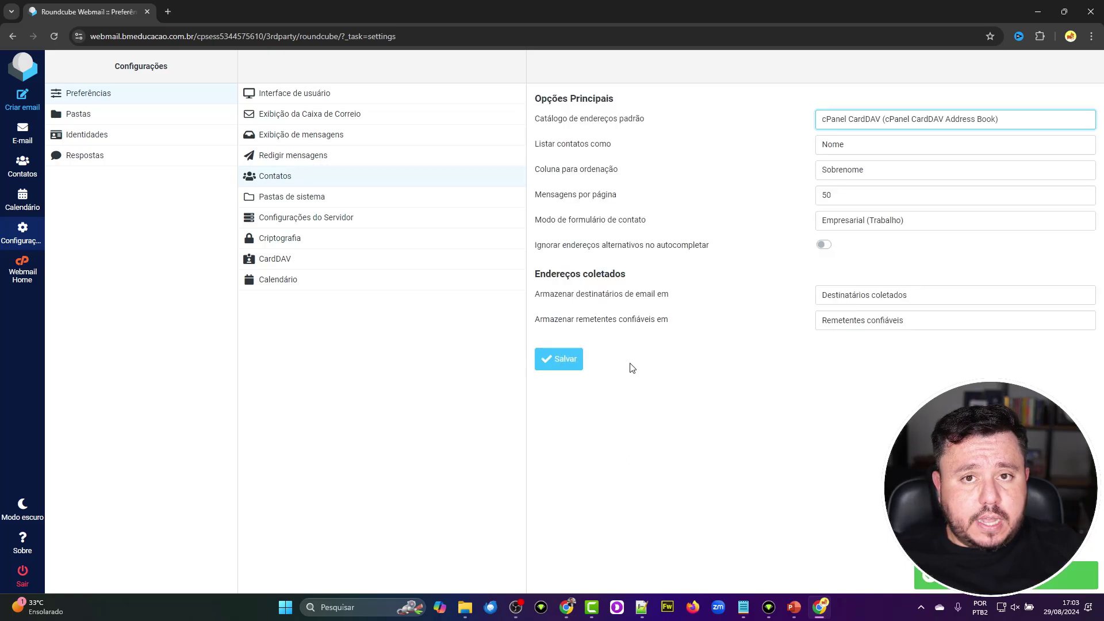
- In the Pastas de sistema preferences, keep the spam folder assignment and set Dividir arquivo por to "Mês (isto é, Arquivo/2012/06)"
left_click(288, 201)
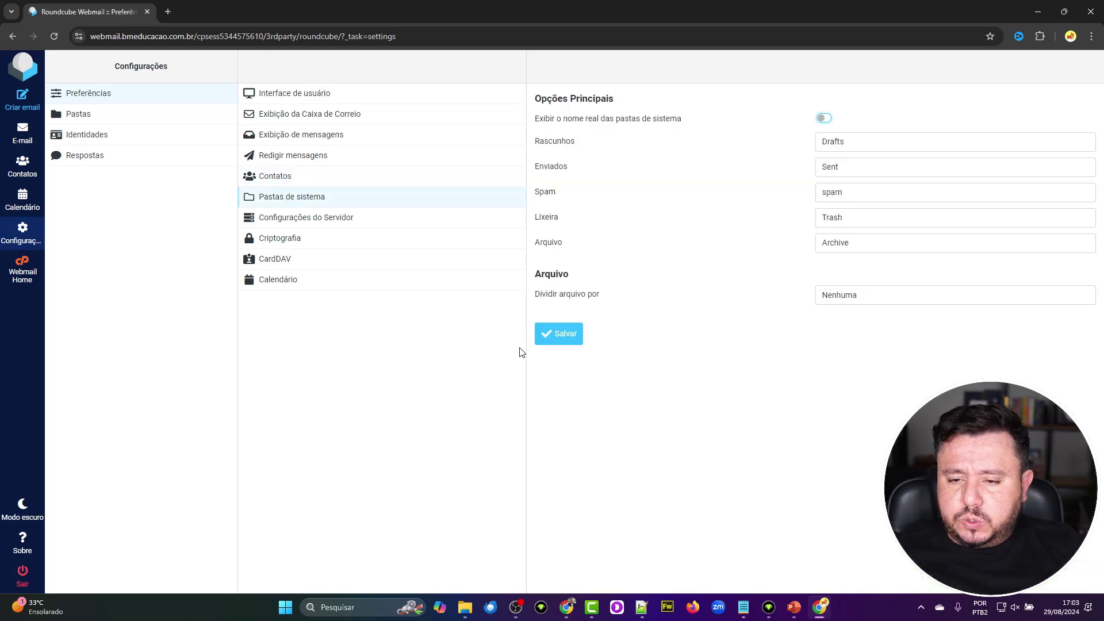
left_click(828, 198)
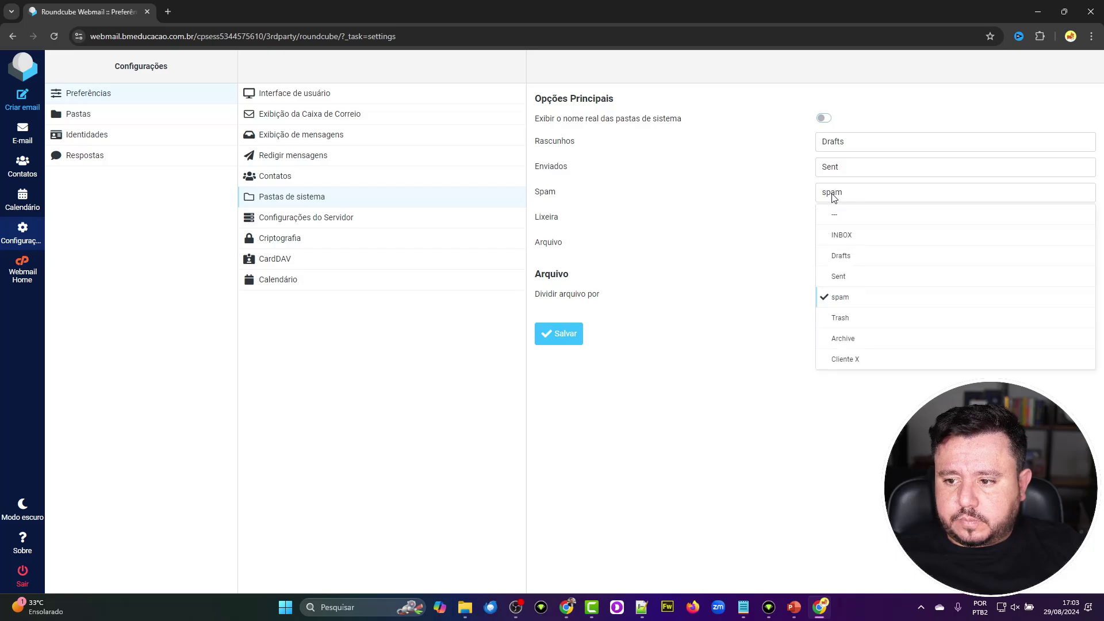
left_click(828, 198)
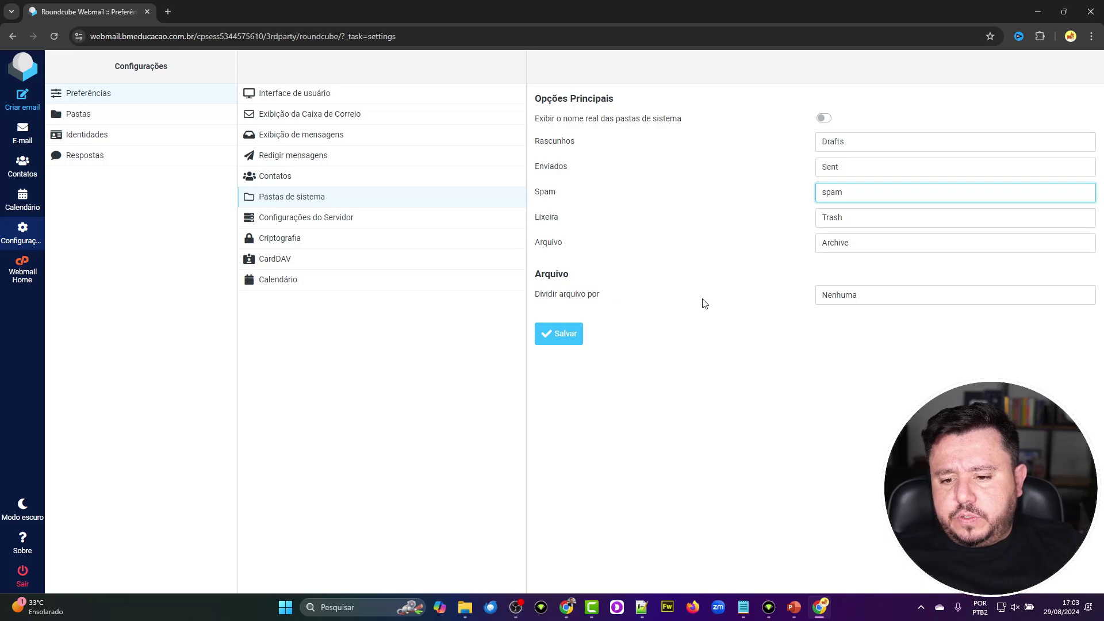
left_click(875, 296)
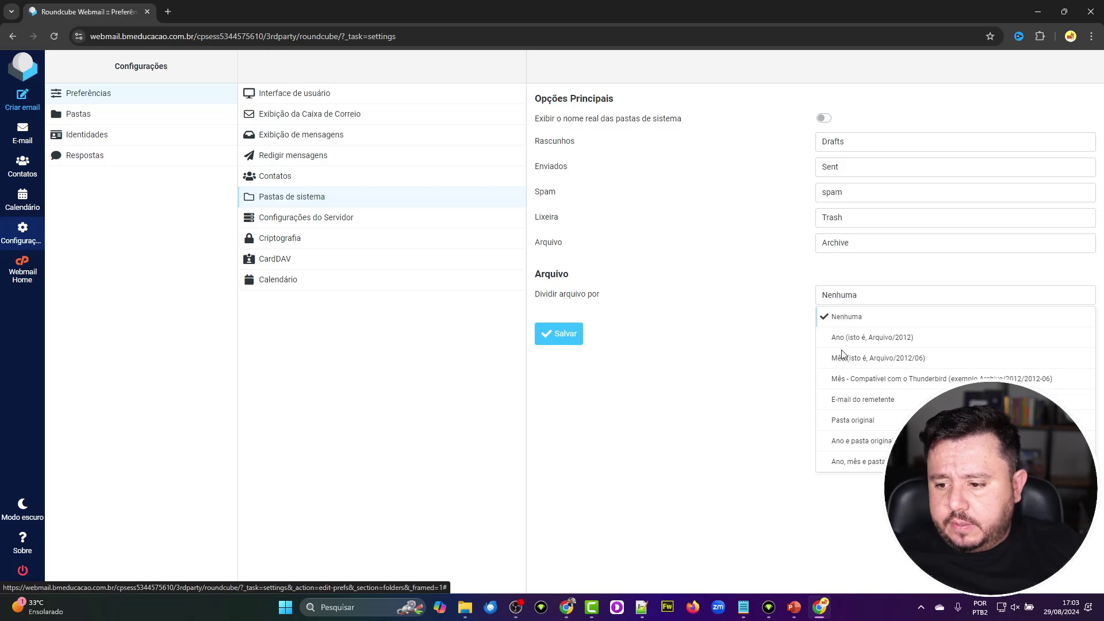
left_click(876, 358)
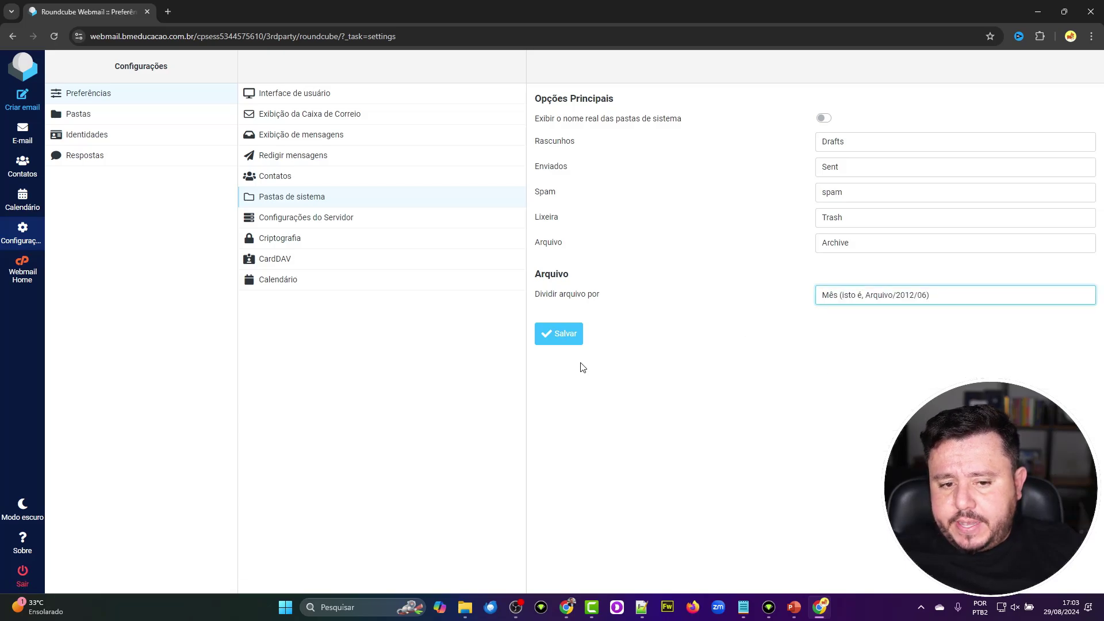
- Save the Pastas de sistema preferences
left_click(565, 352)
left_click(571, 342)
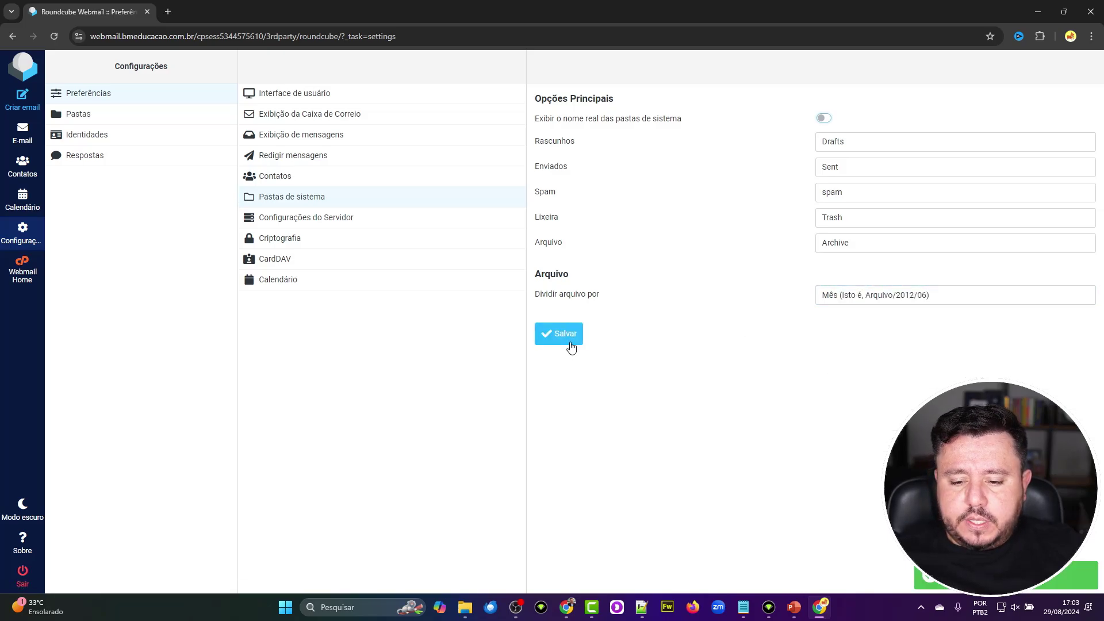
- In the Configurações do Servidor preferences, set Esvaziar a Lixeira ao sair to "com mais de 90 dias", leave inbox compacting off, and save
left_click(354, 222)
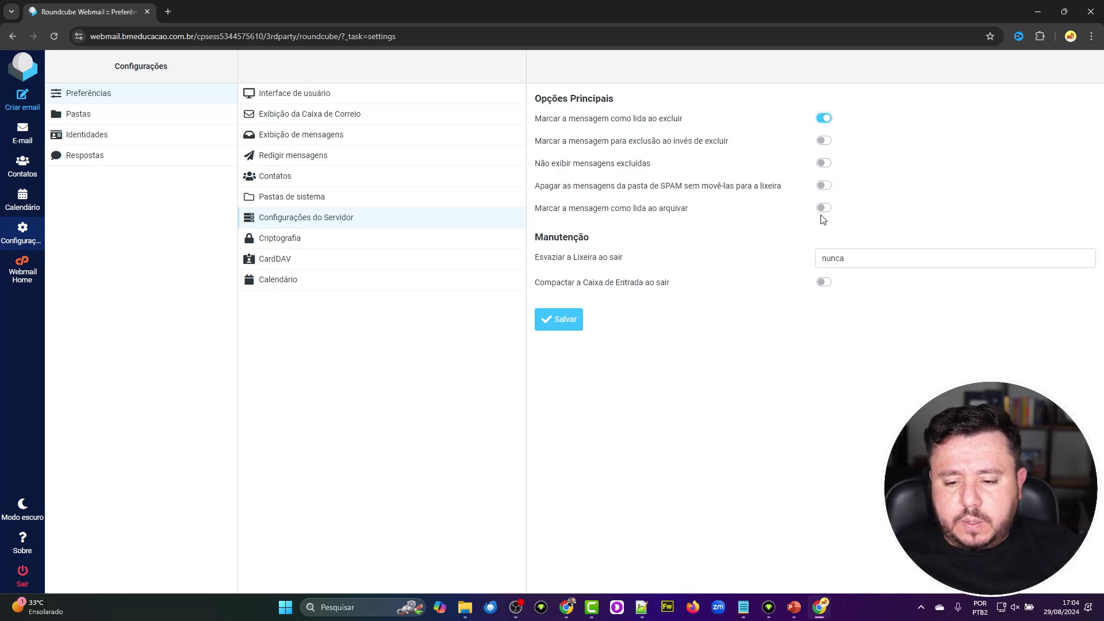
left_click(839, 265)
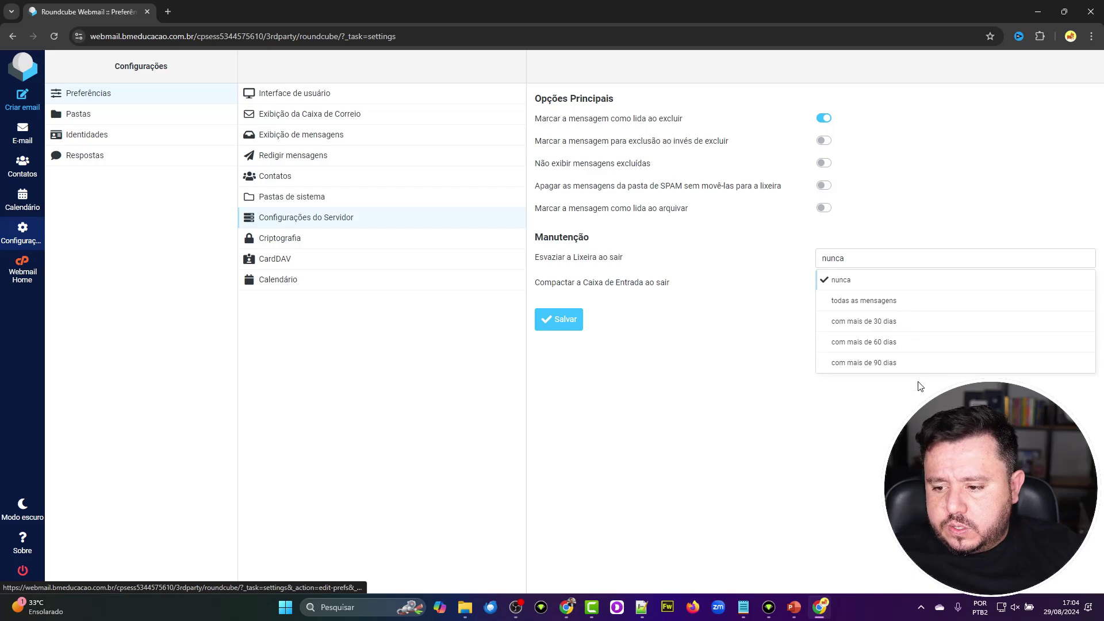
left_click(911, 363)
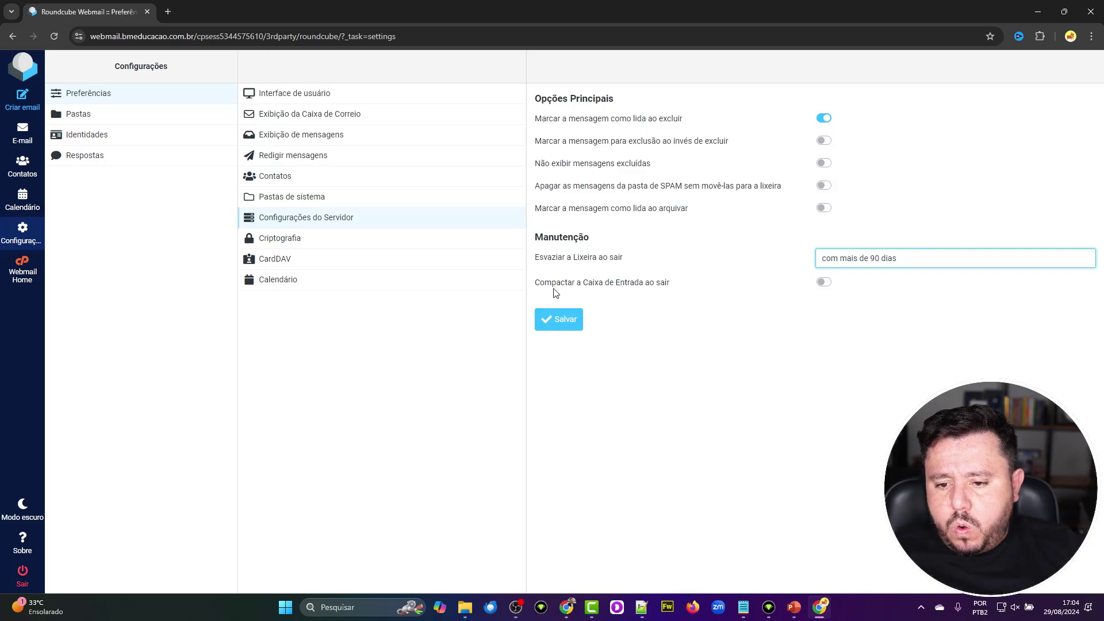
left_click(823, 282)
left_click(823, 282)
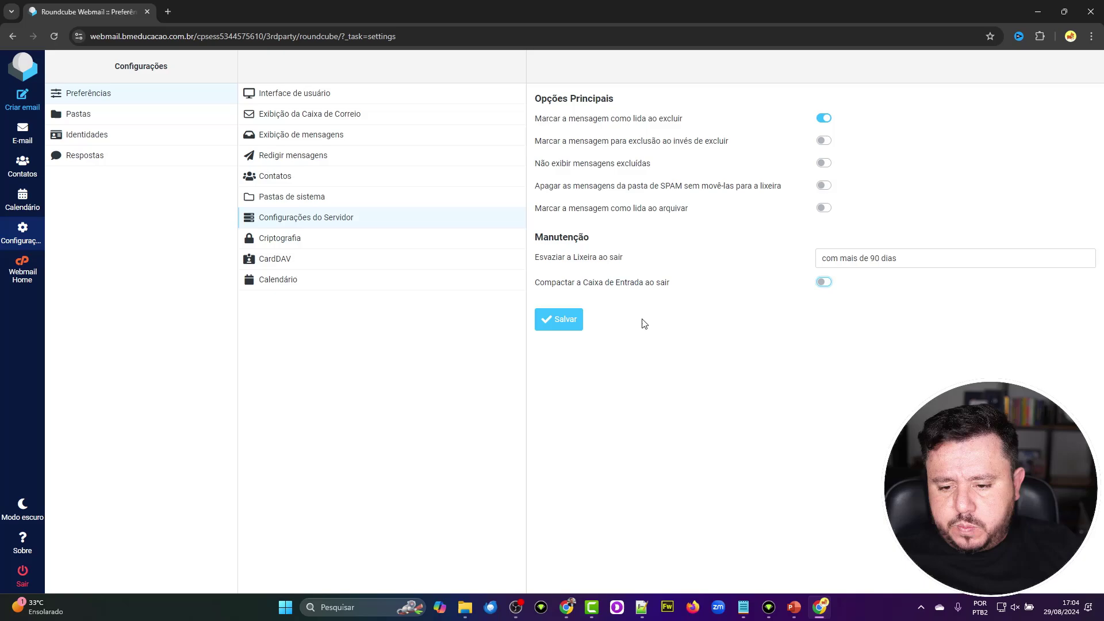
left_click(555, 330)
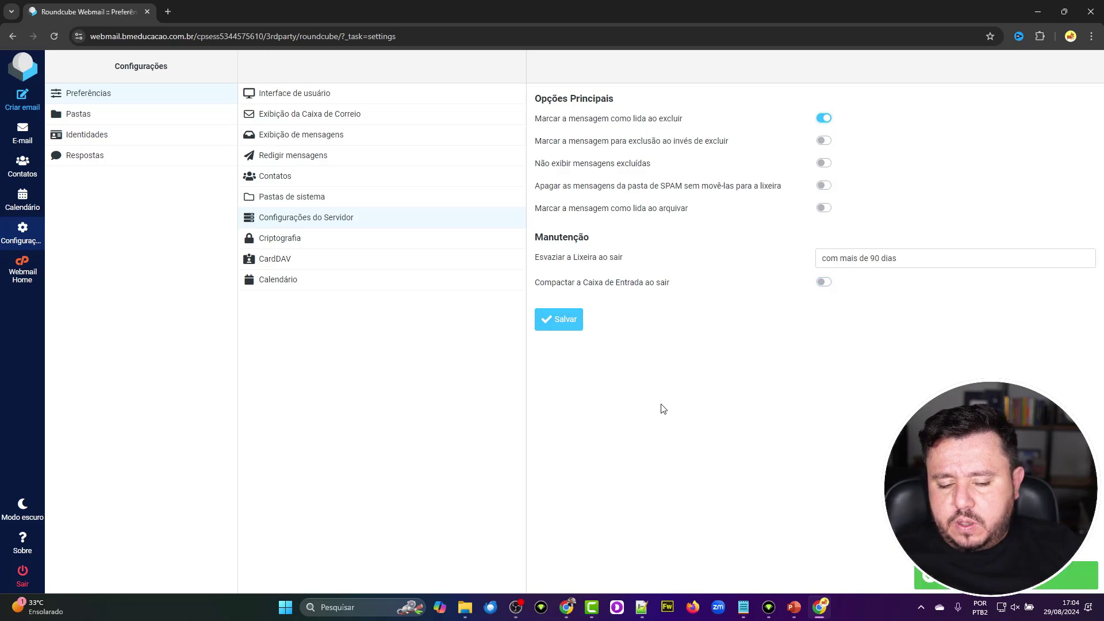
- Review the Mailvelope options under Criptografia and the address book settings under CardDAV
left_click(299, 239)
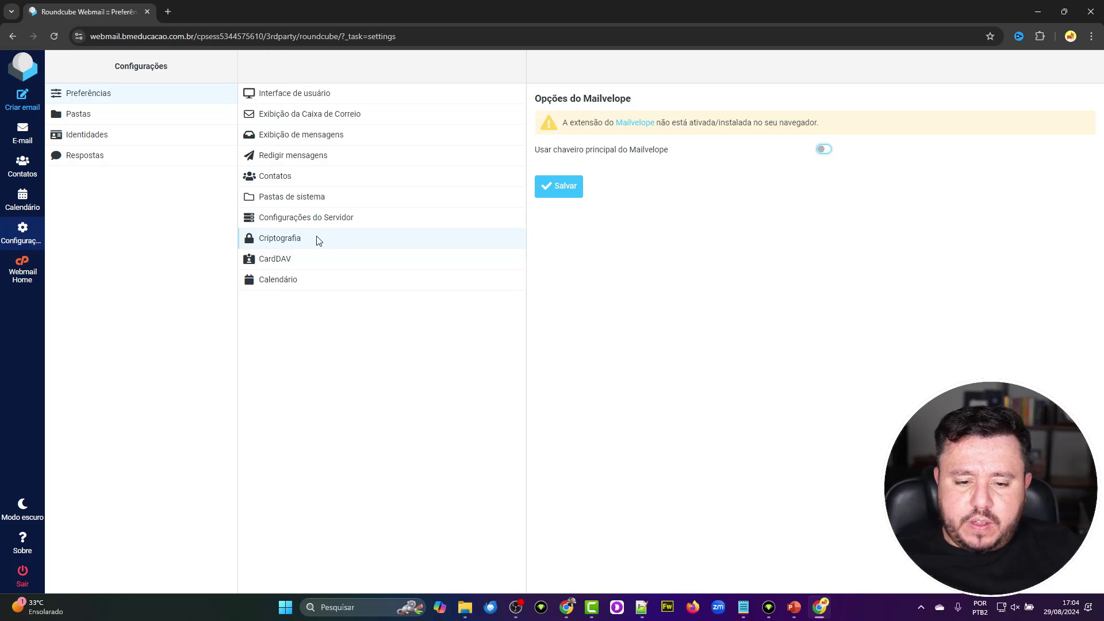
left_click(318, 261)
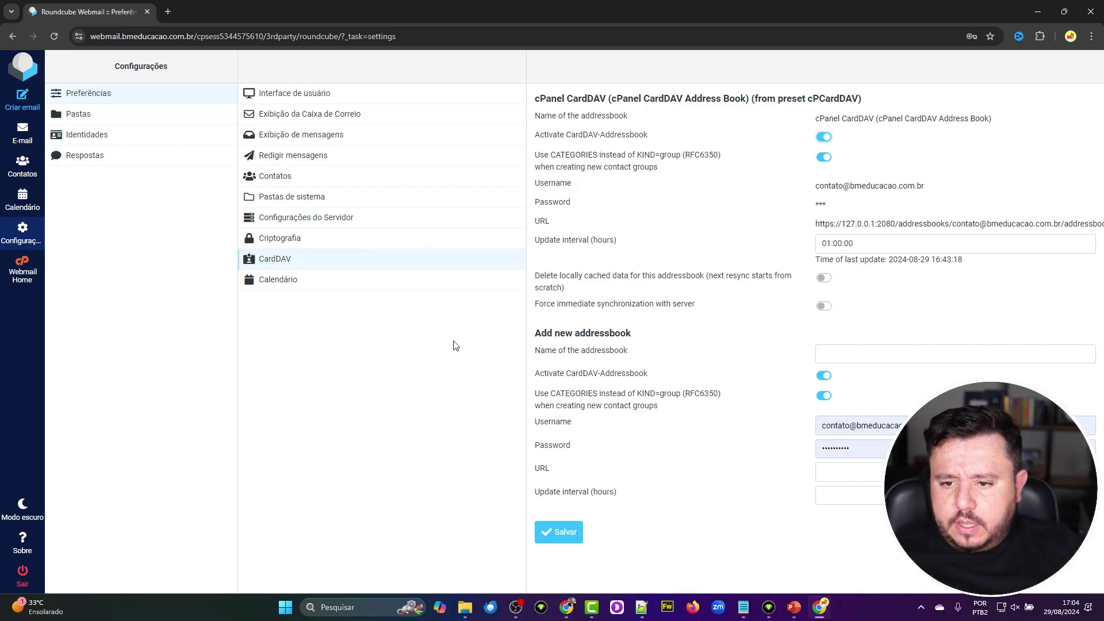
- Open the Calendário preferences and examine the choices for Visualização padrão and Primeira hora a mostrar
left_click(305, 281)
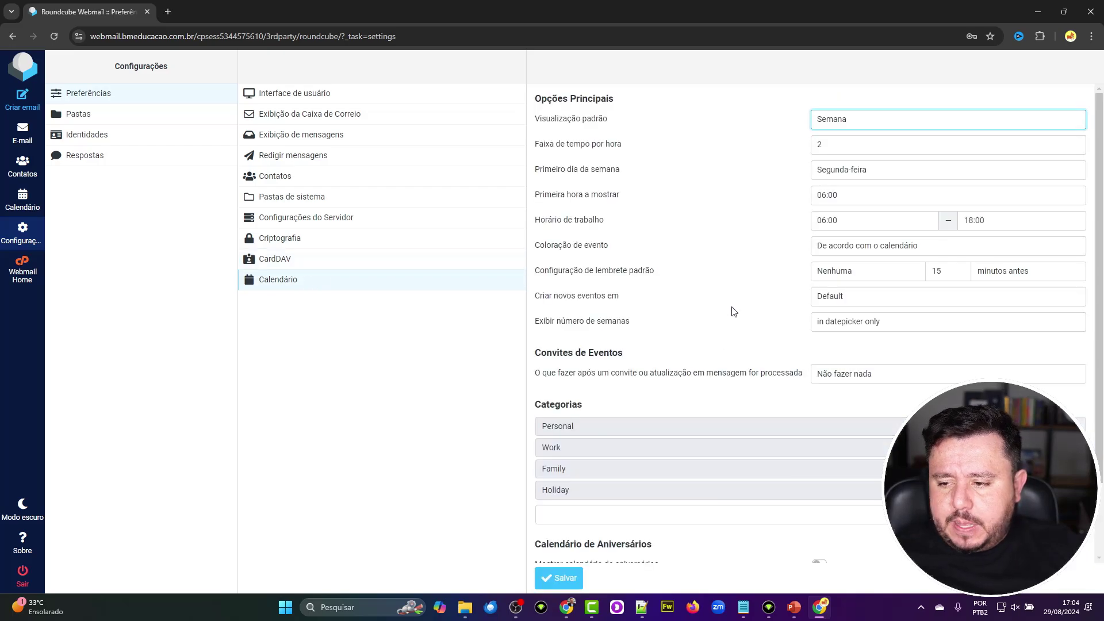
left_click(573, 454)
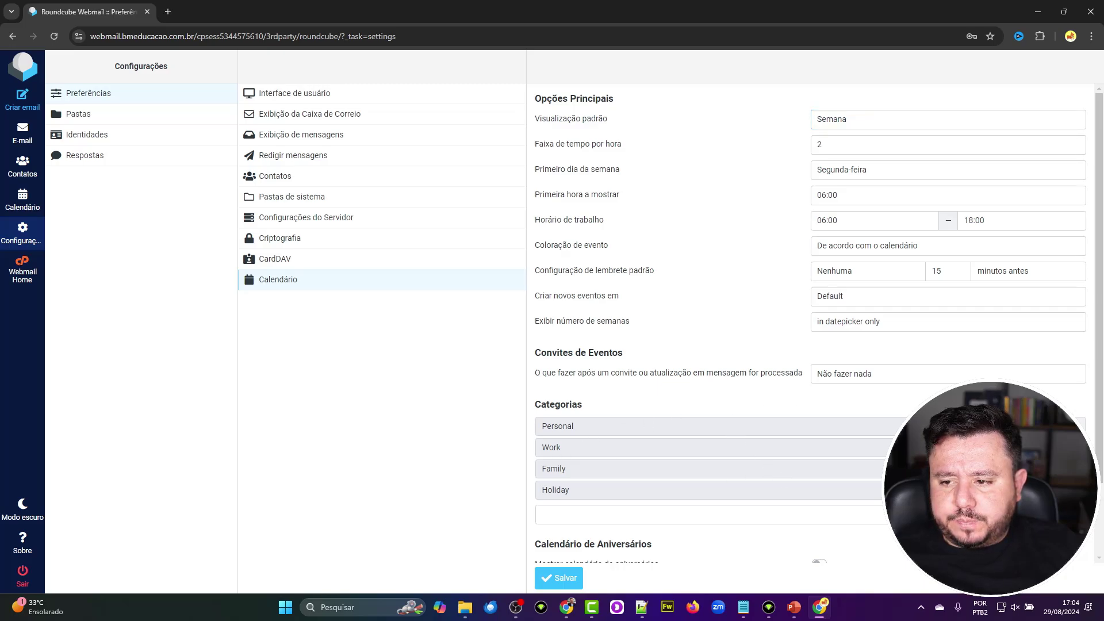
left_click(989, 121)
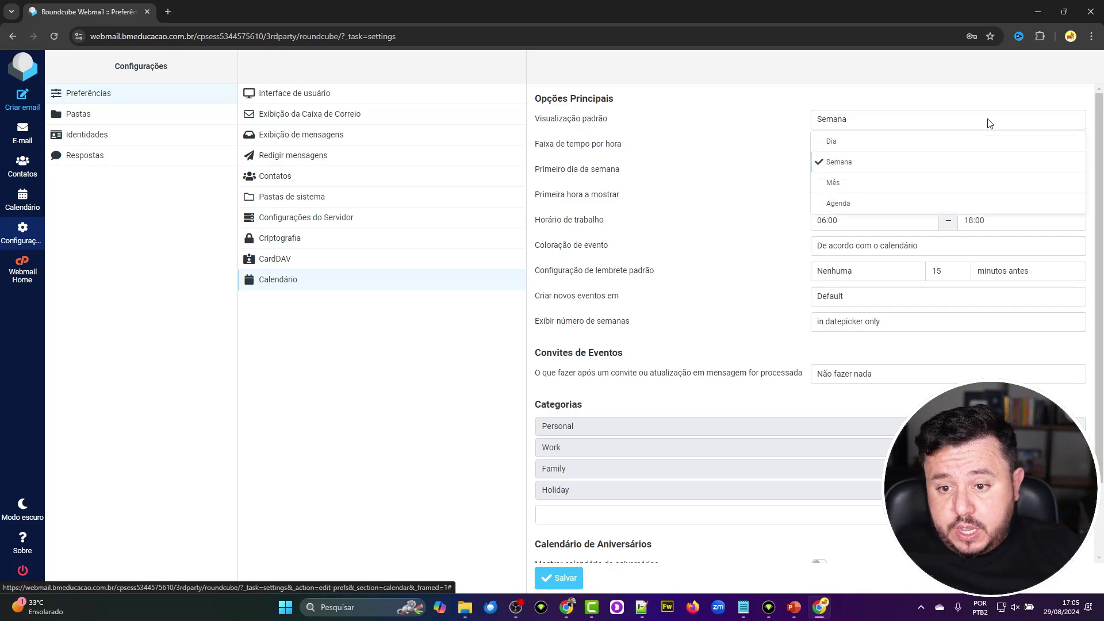
left_click(989, 122)
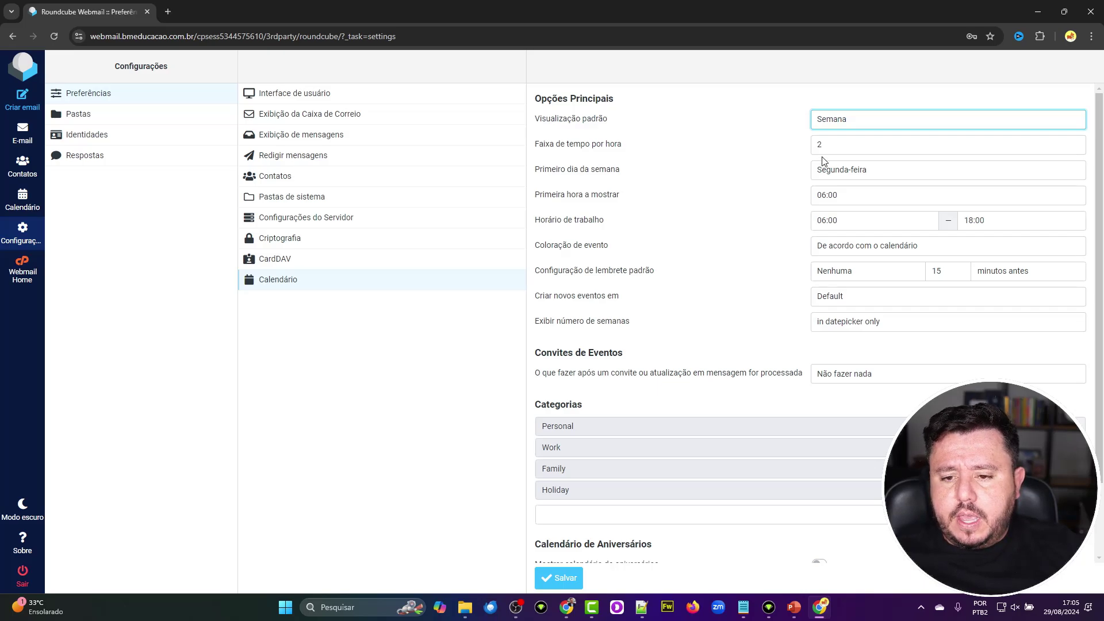
left_click(850, 200)
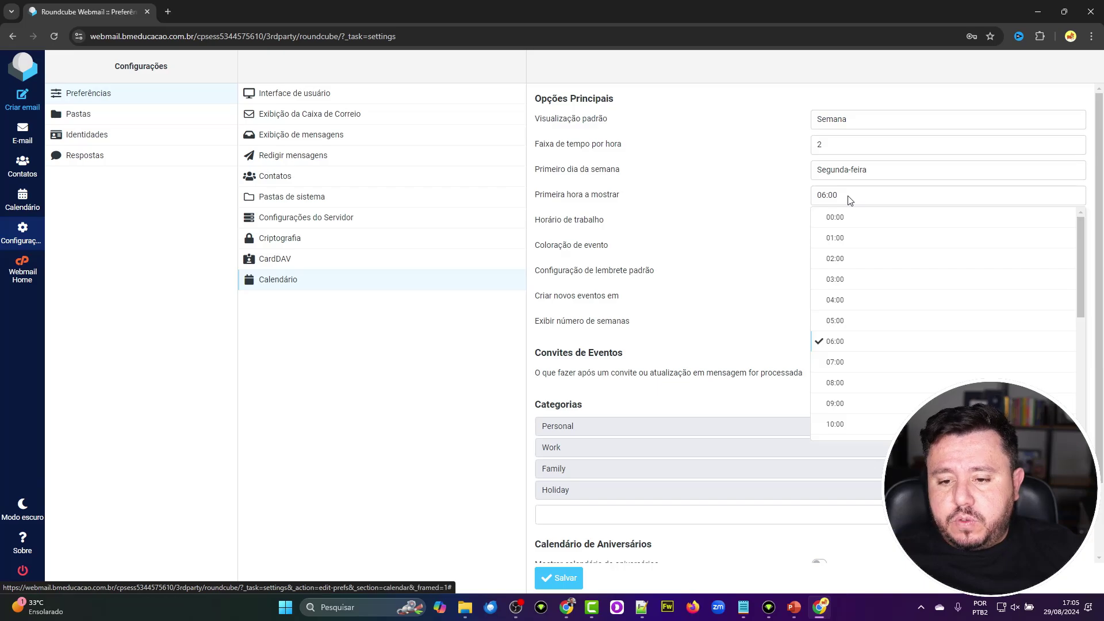
left_click(699, 226)
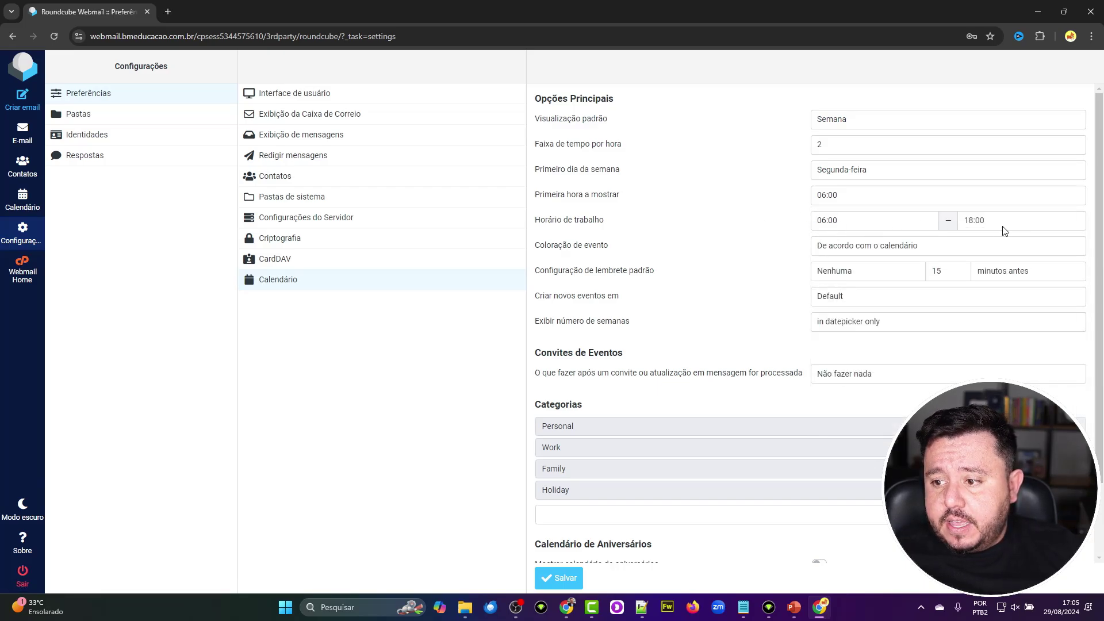
- Set the calendar's Horário de trabalho to run from 09:00 to 17:00
left_click(821, 226)
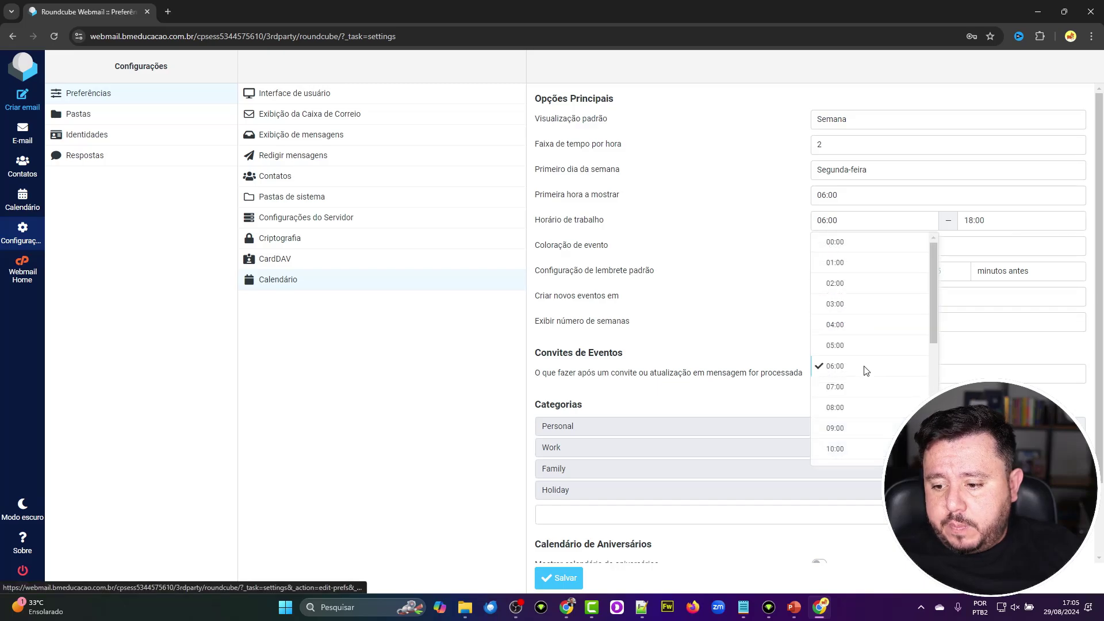
scroll(864, 369, "up", 3)
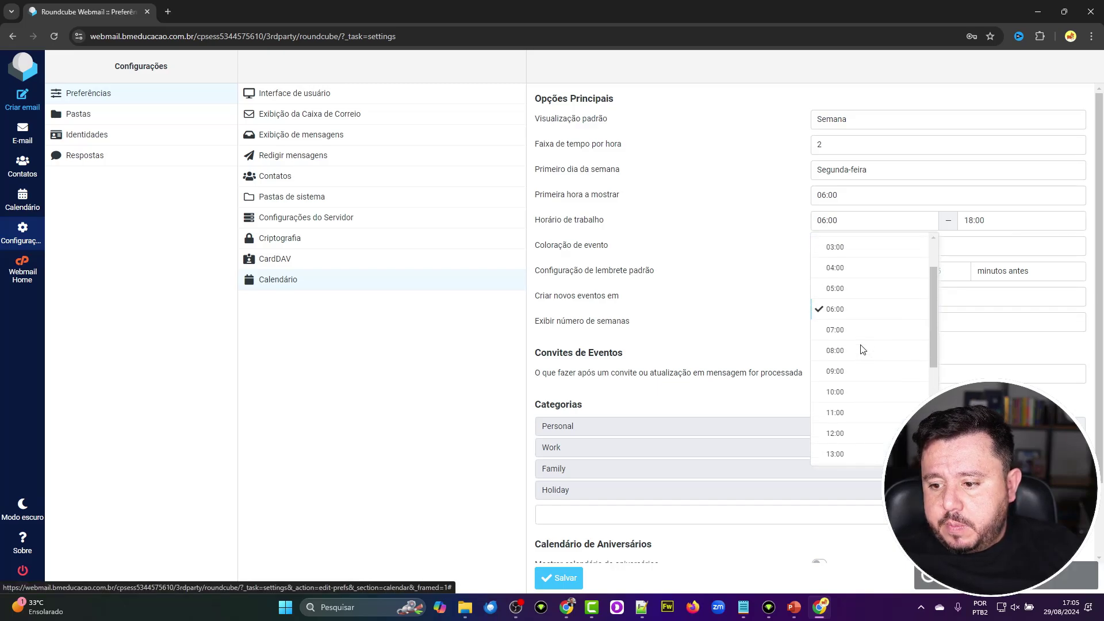
left_click(860, 371)
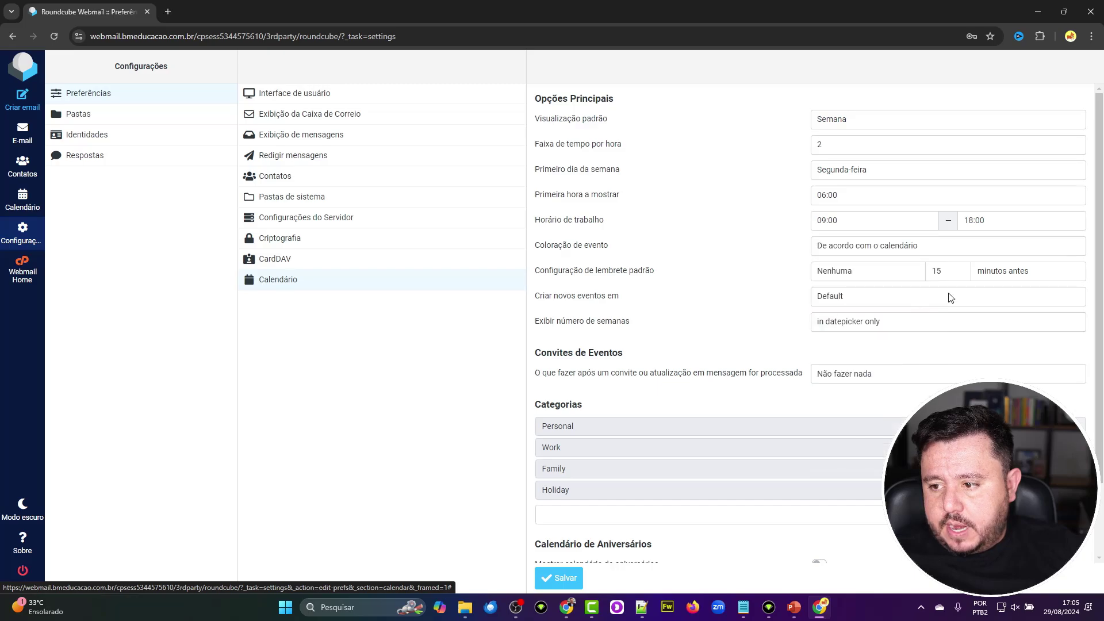
left_click(987, 220)
left_click(1000, 328)
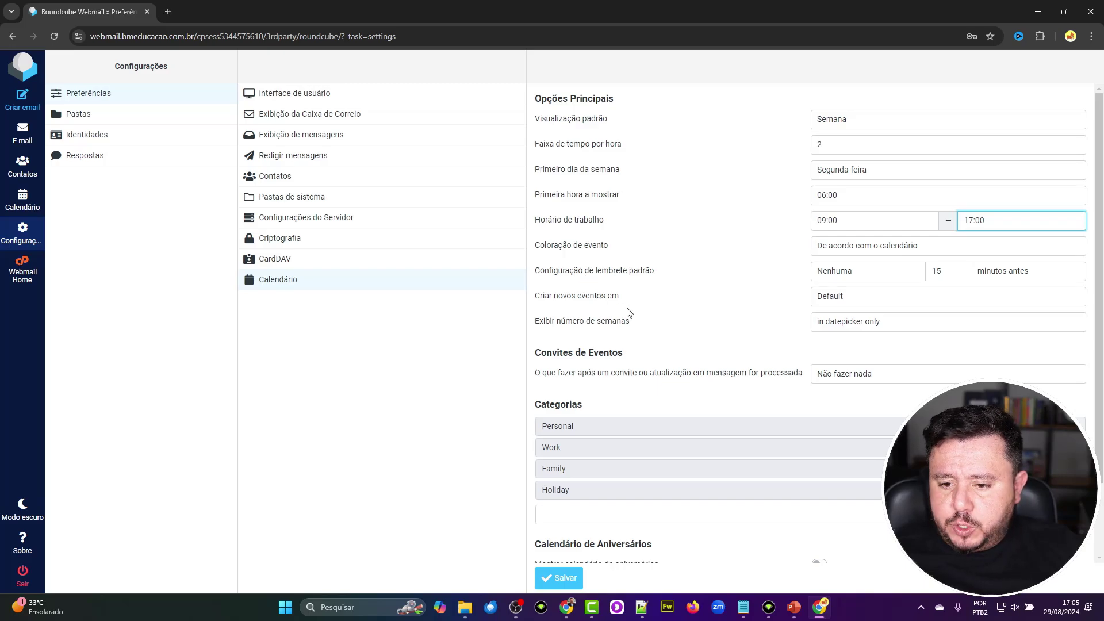
- Examine the choices for Criar novos eventos em and Exibir número de semanas in the calendar preferences
left_click(848, 300)
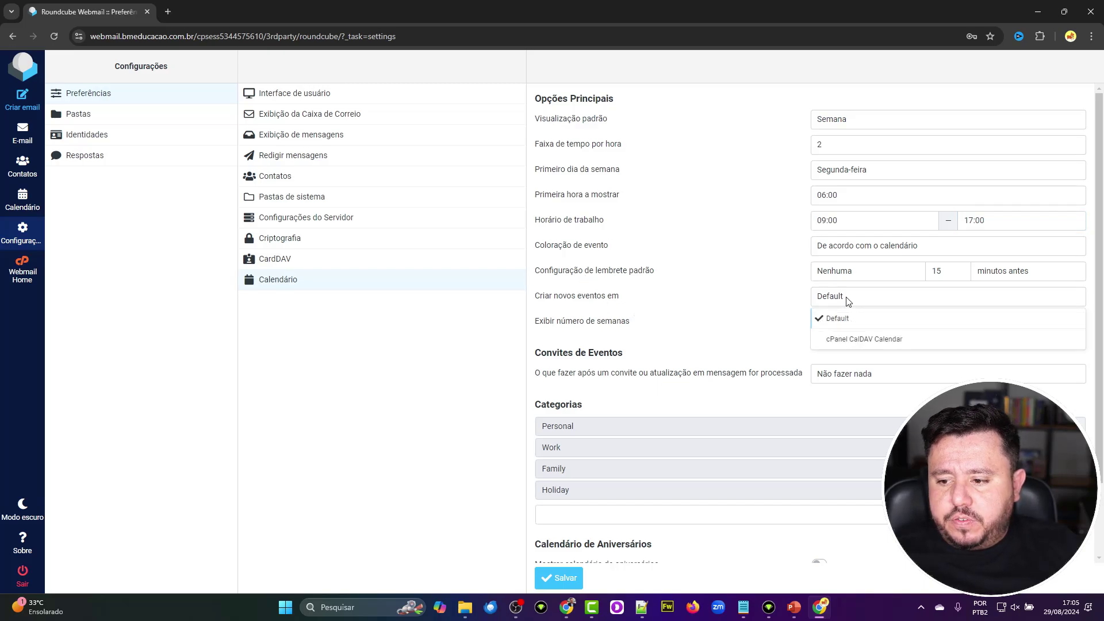
left_click(692, 321)
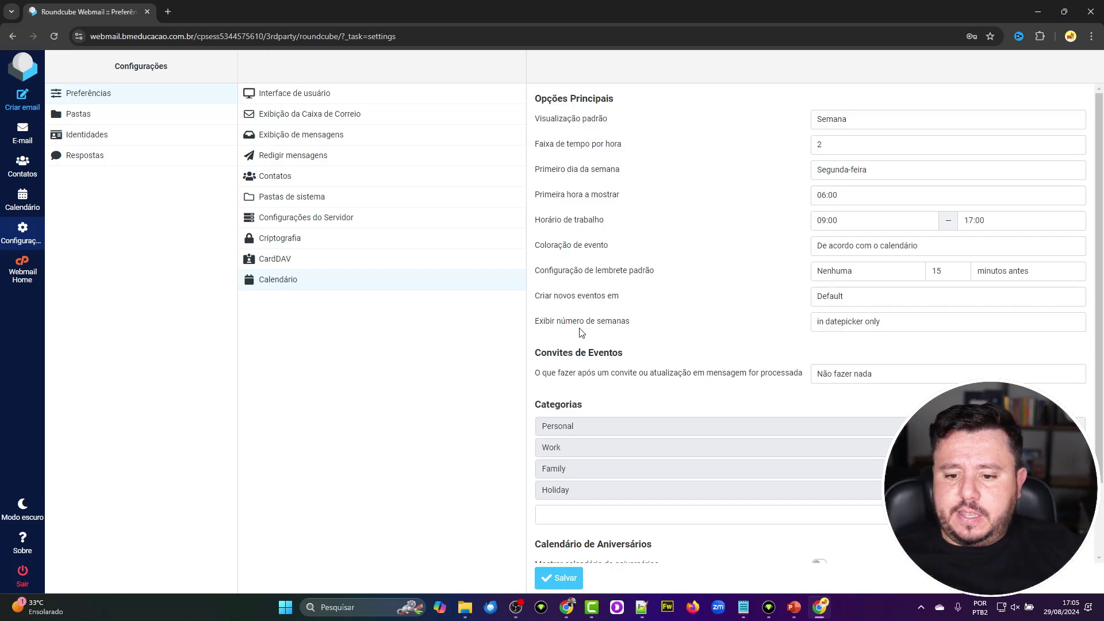
left_click(833, 322)
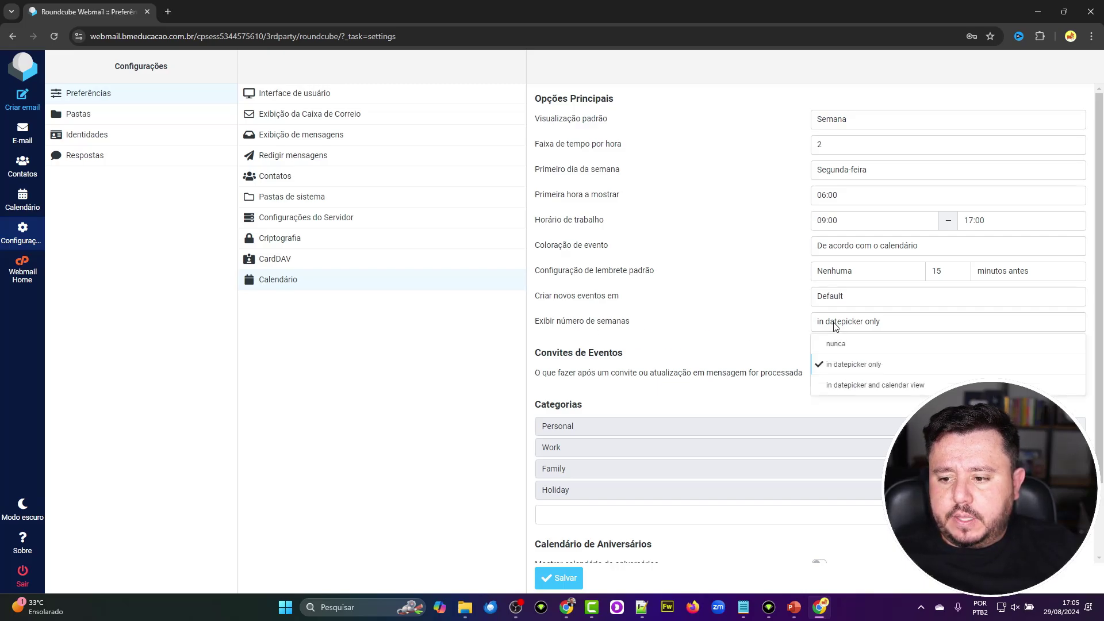
left_click(835, 326)
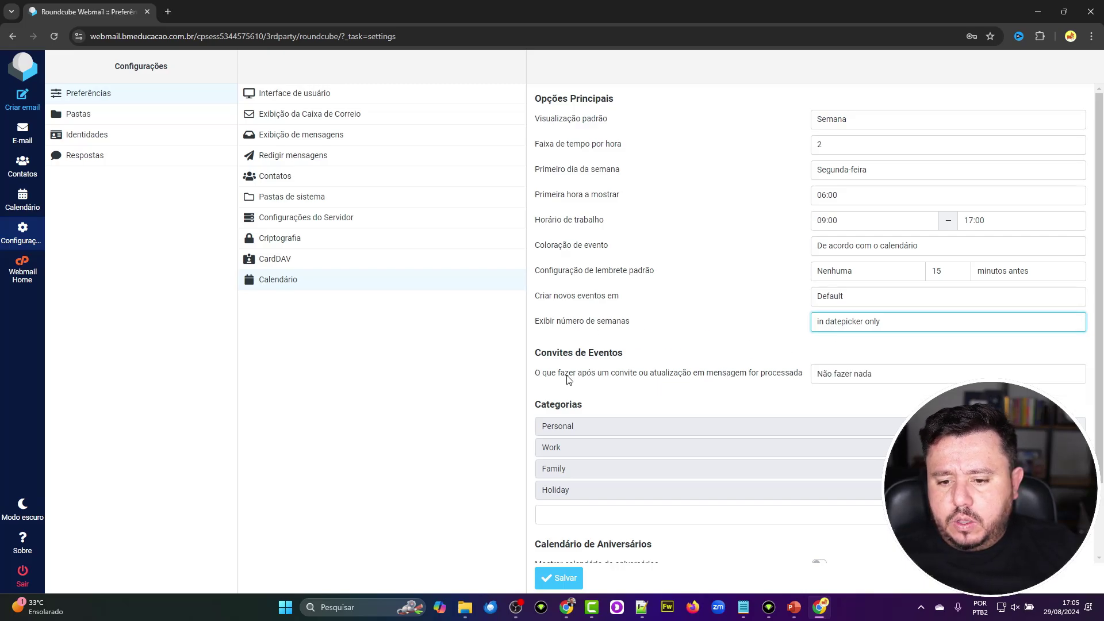
- Set the action after an event invitation or update is processed to "Enviar para a lixeira"
left_click(816, 377)
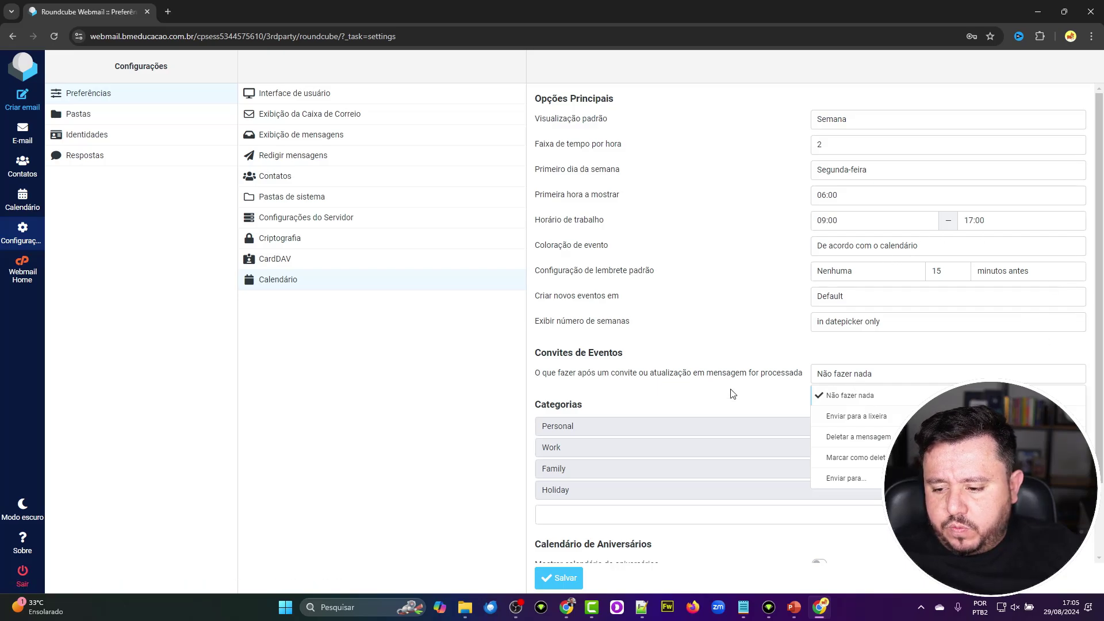
left_click(867, 421)
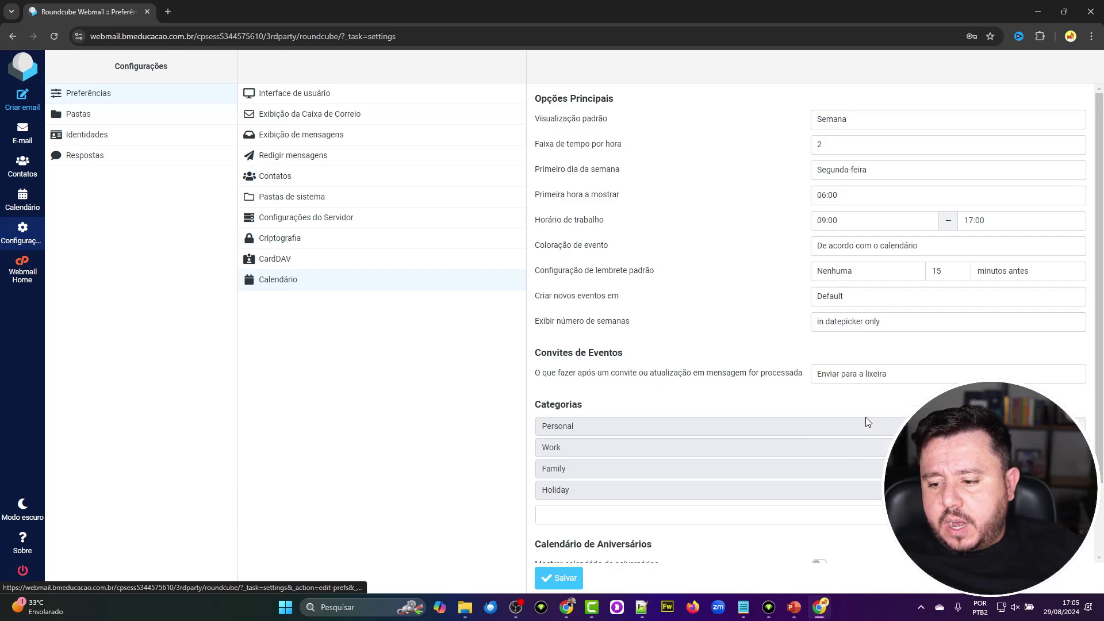
- Add a new calendar category named "Falar com Prospecto"
scroll(864, 416, "down", 1)
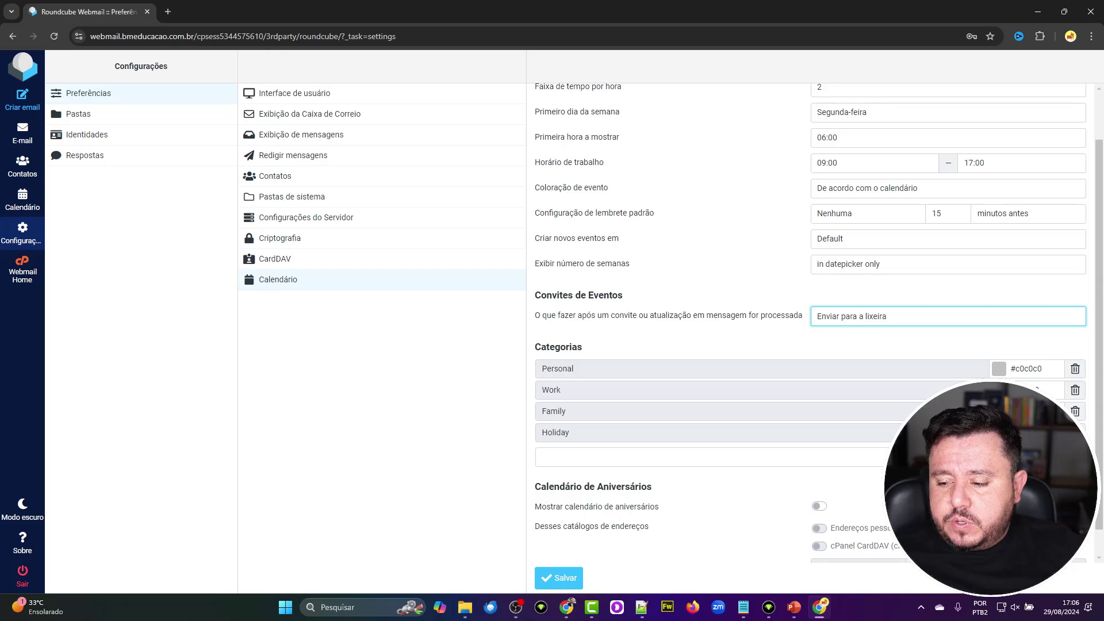
scroll(864, 432, "down", 1)
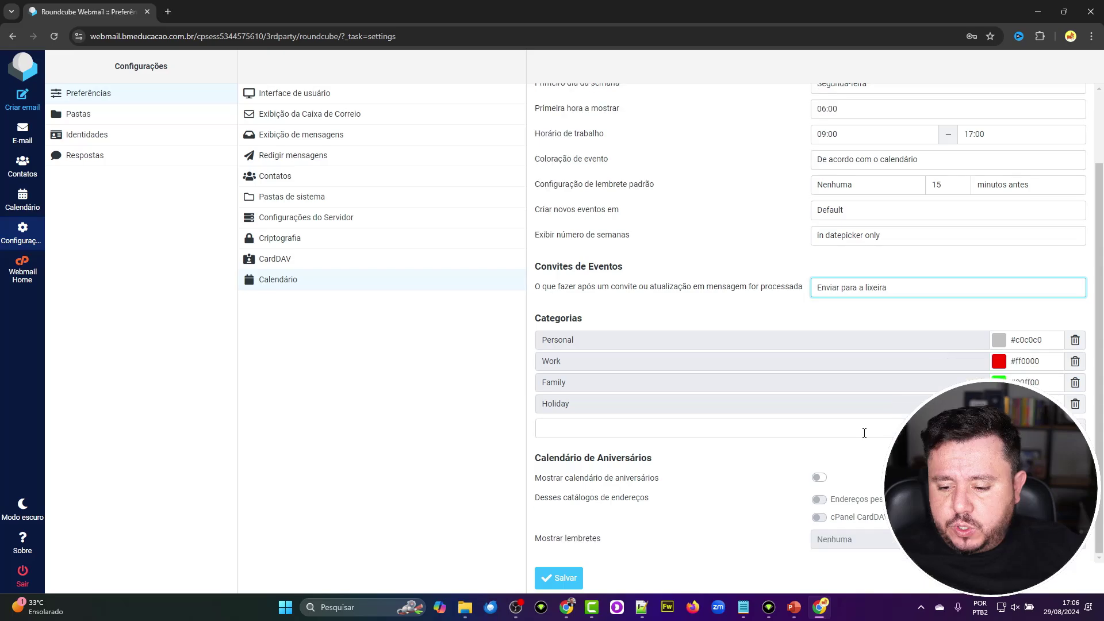
left_click(864, 433)
type("Prospecto Fa")
key("ctrl+a")
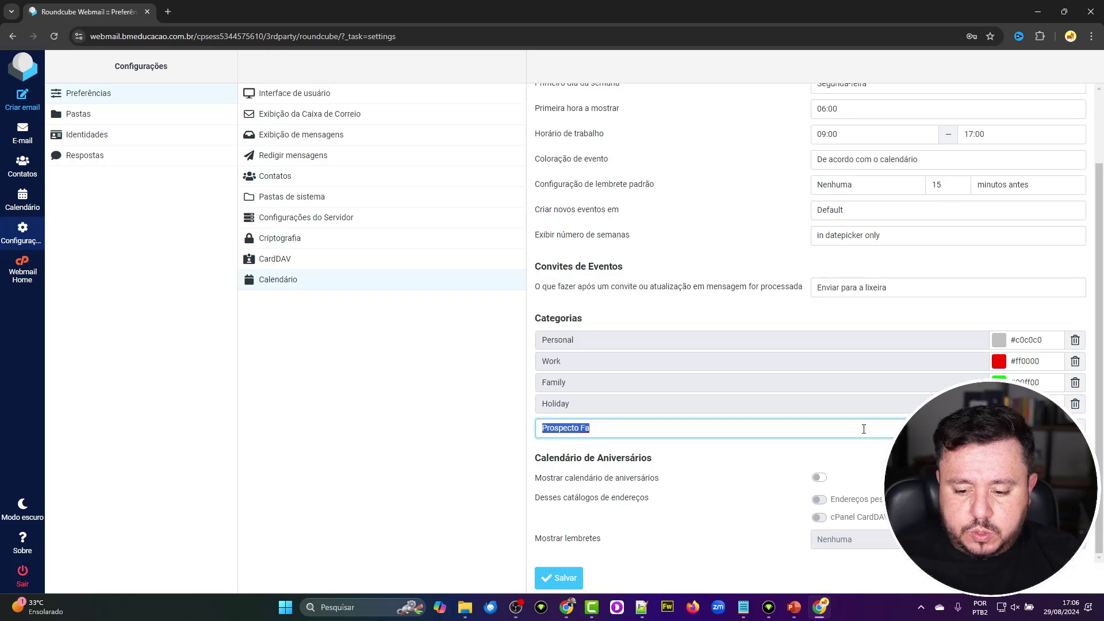
type("Falar")
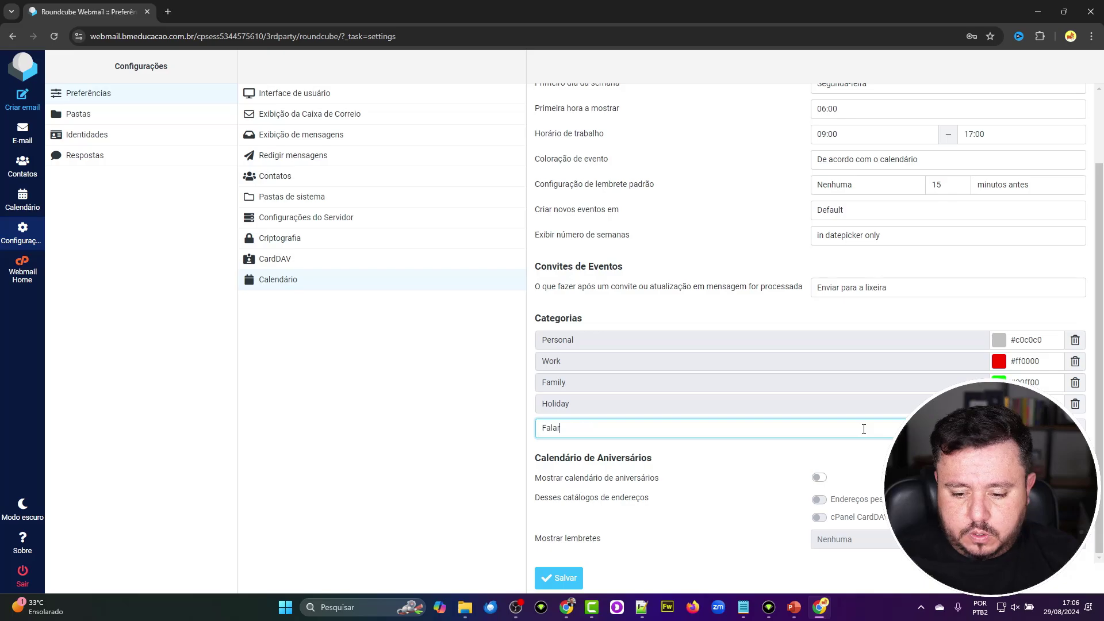
type(" com Prospect")
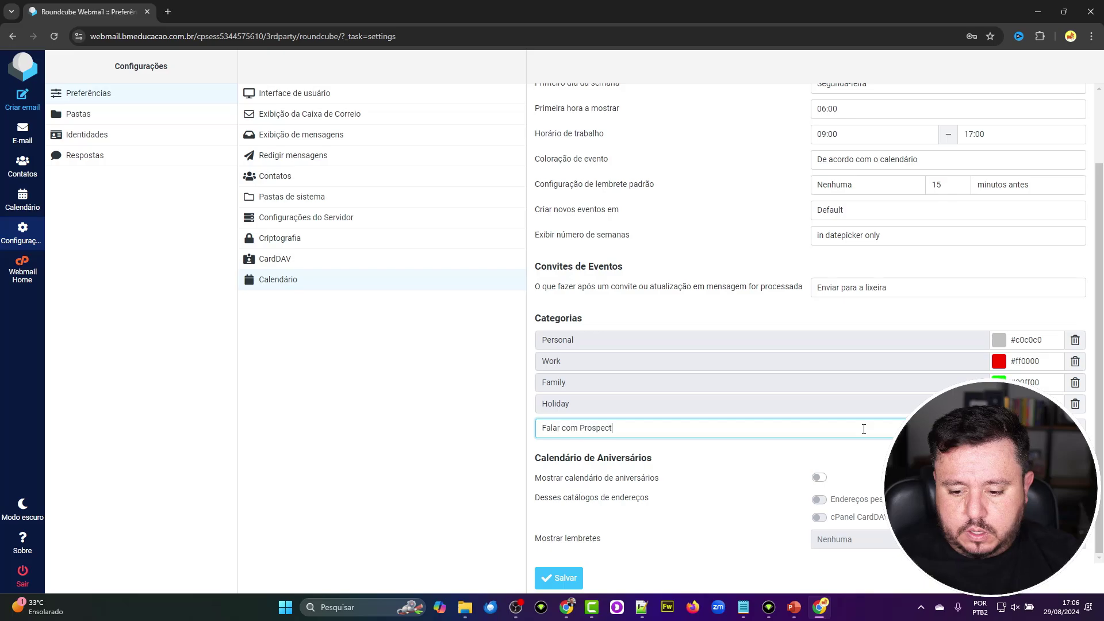
type("o")
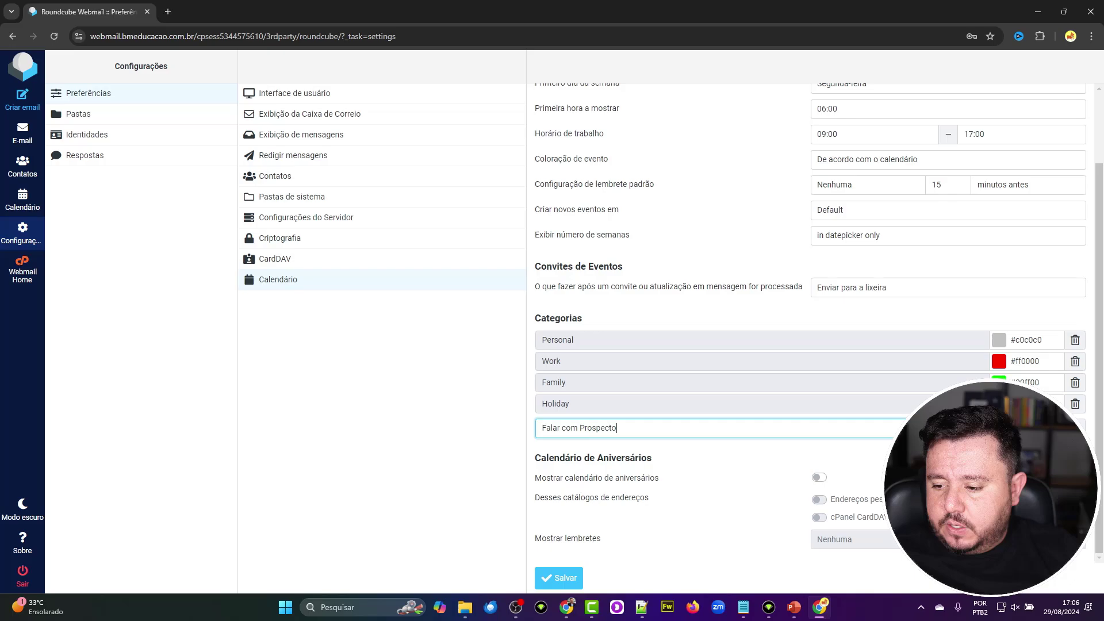
key("Return")
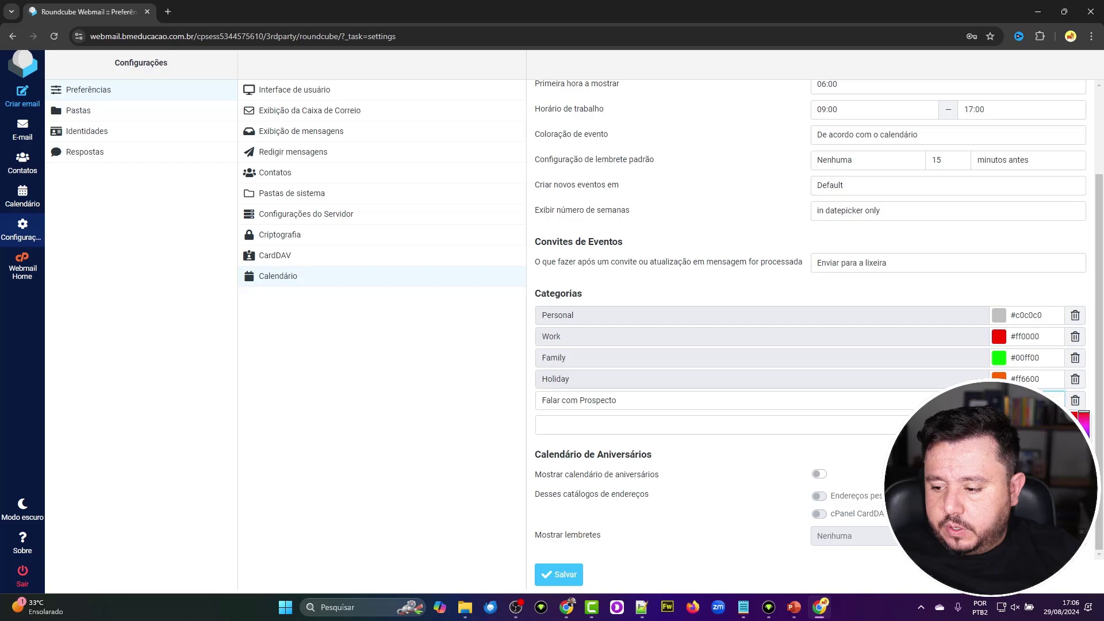
- Try the colour picker for the "Falar com Prospecto" category, and delete that category
left_click(1073, 413)
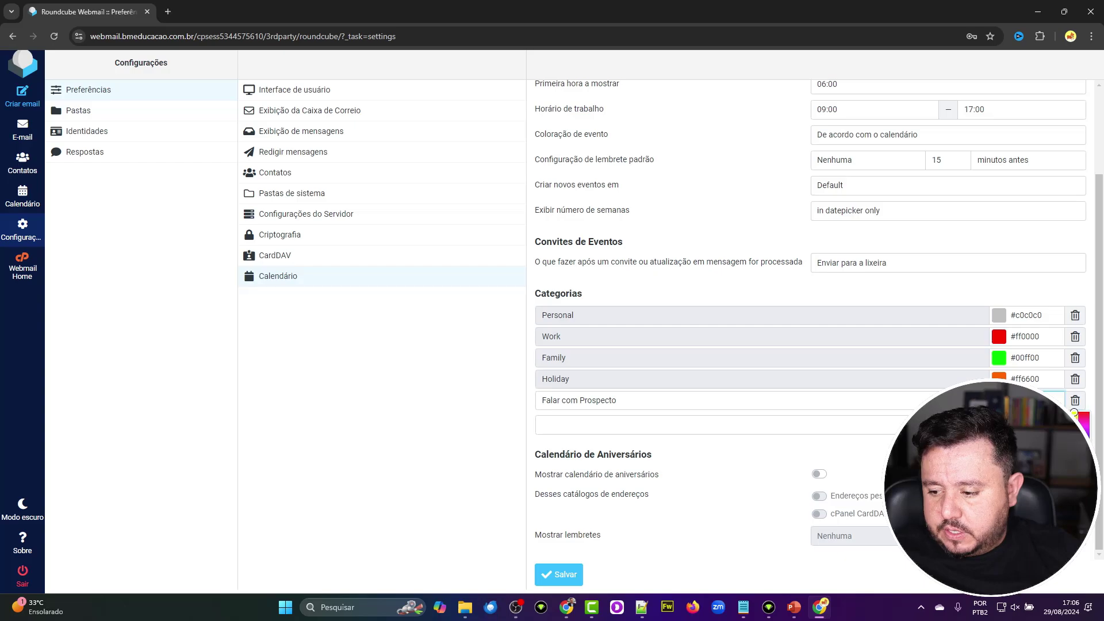
key("Escape")
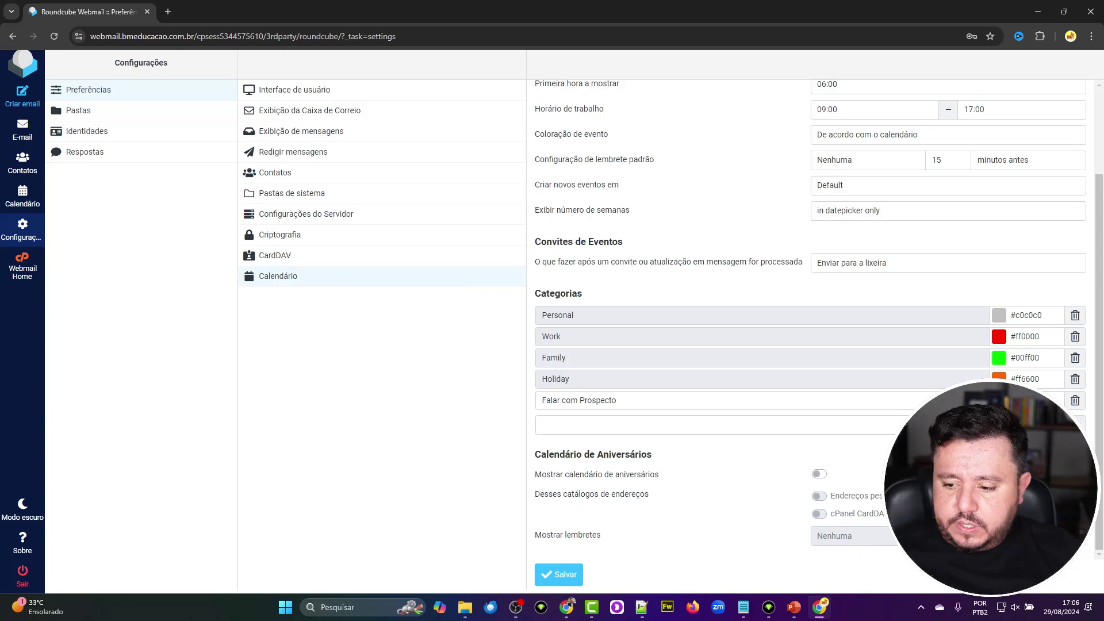
left_click(1073, 401)
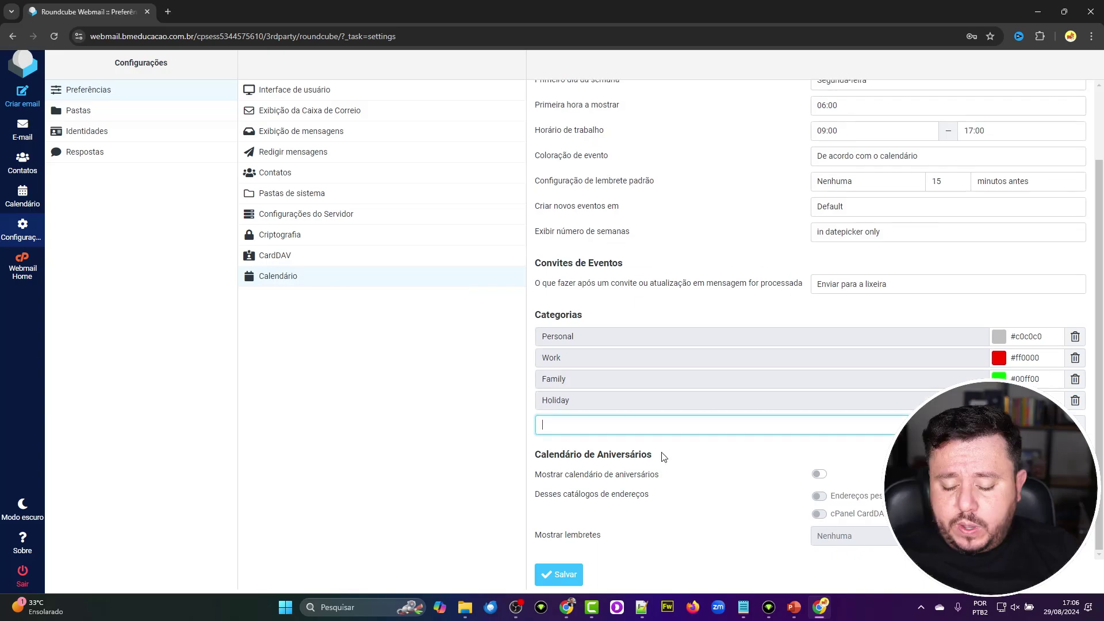
- Turn on the birthday calendar and include the personal address book as one of its sources
left_click(815, 475)
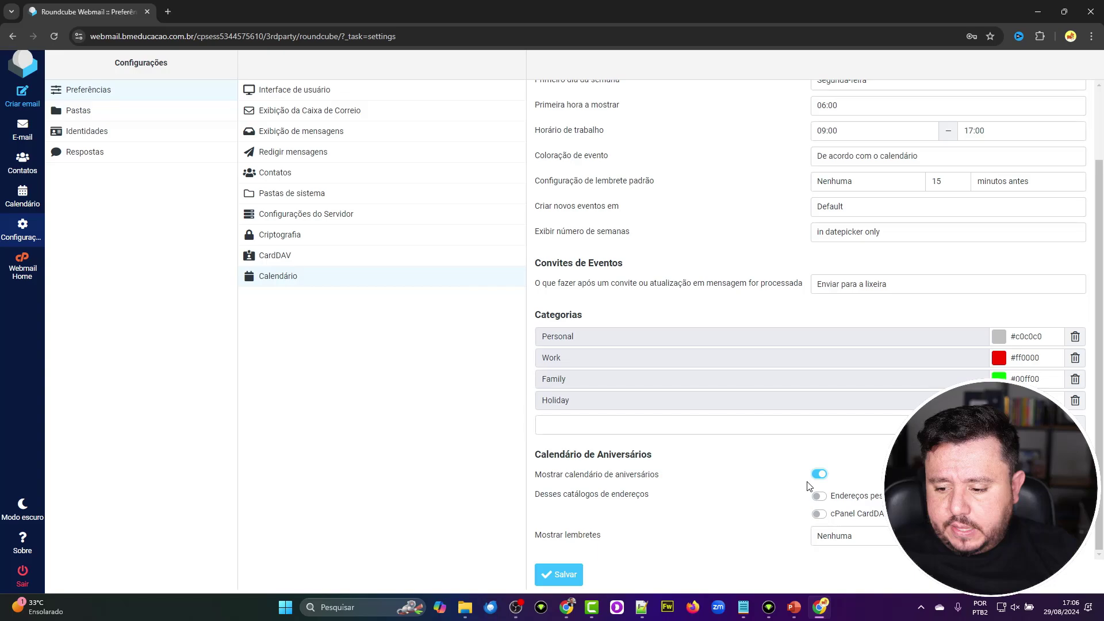
left_click(817, 496)
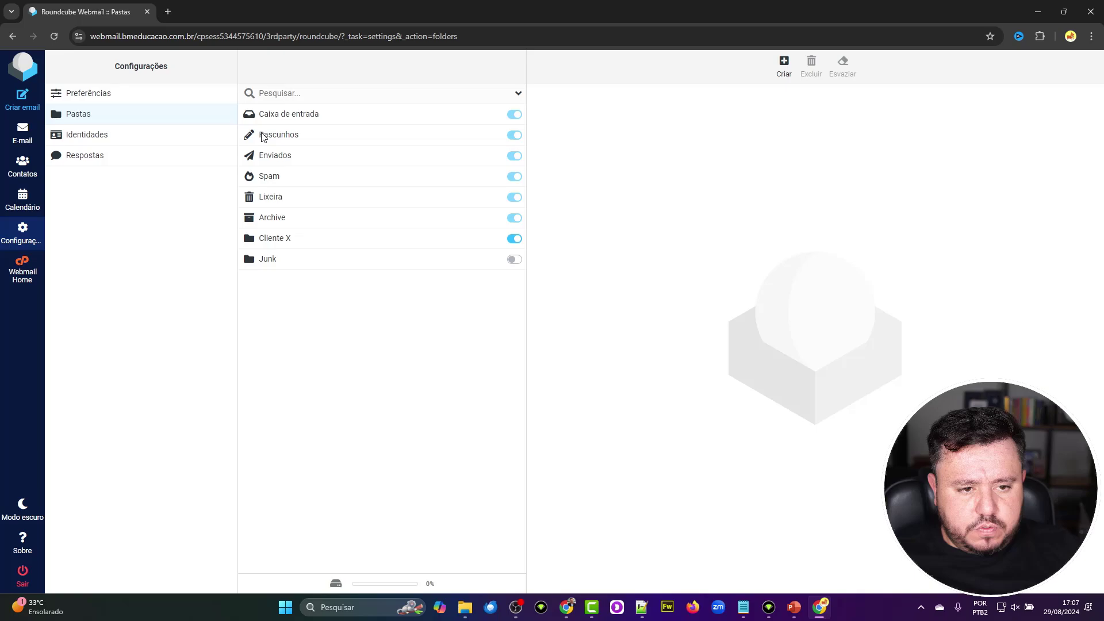
- Open the account's existing identity and enter the owner's full name
left_click(183, 137)
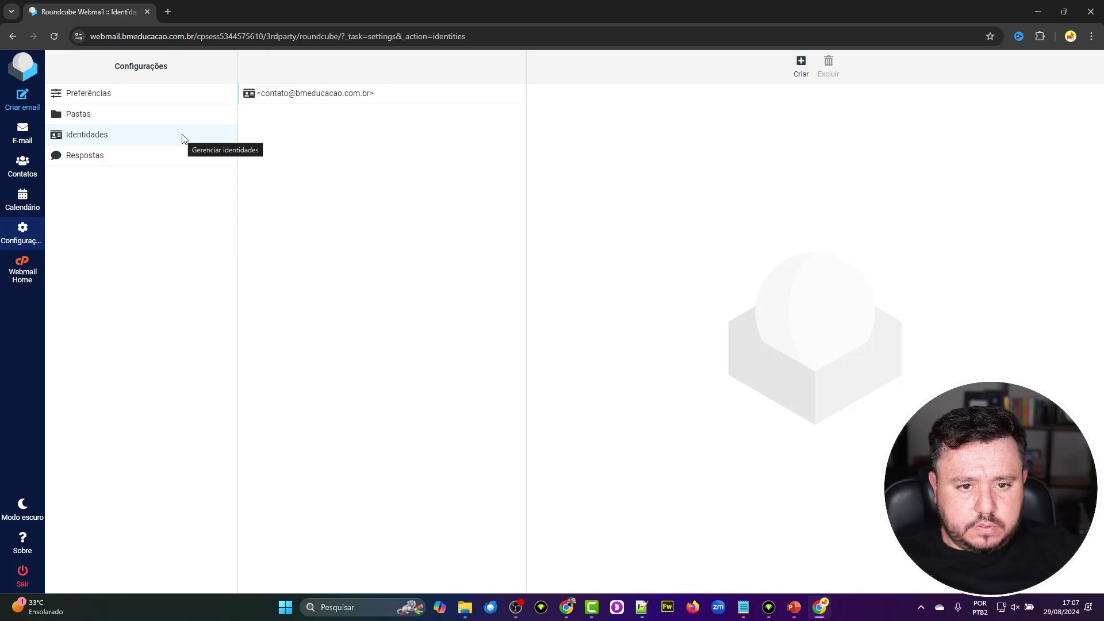
left_click(311, 93)
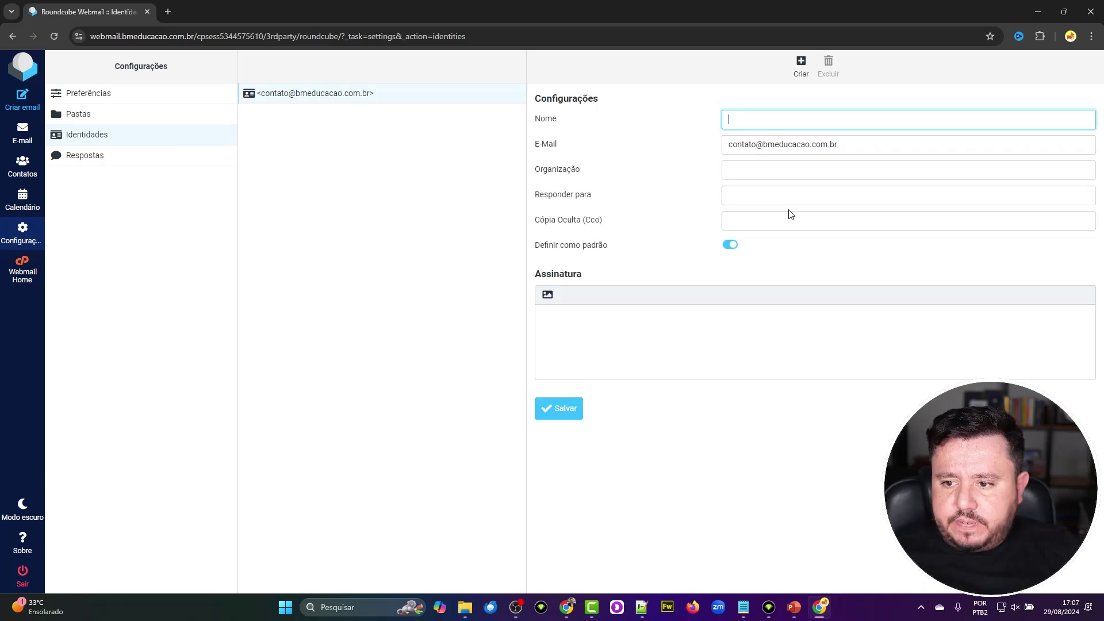
type("Bruno")
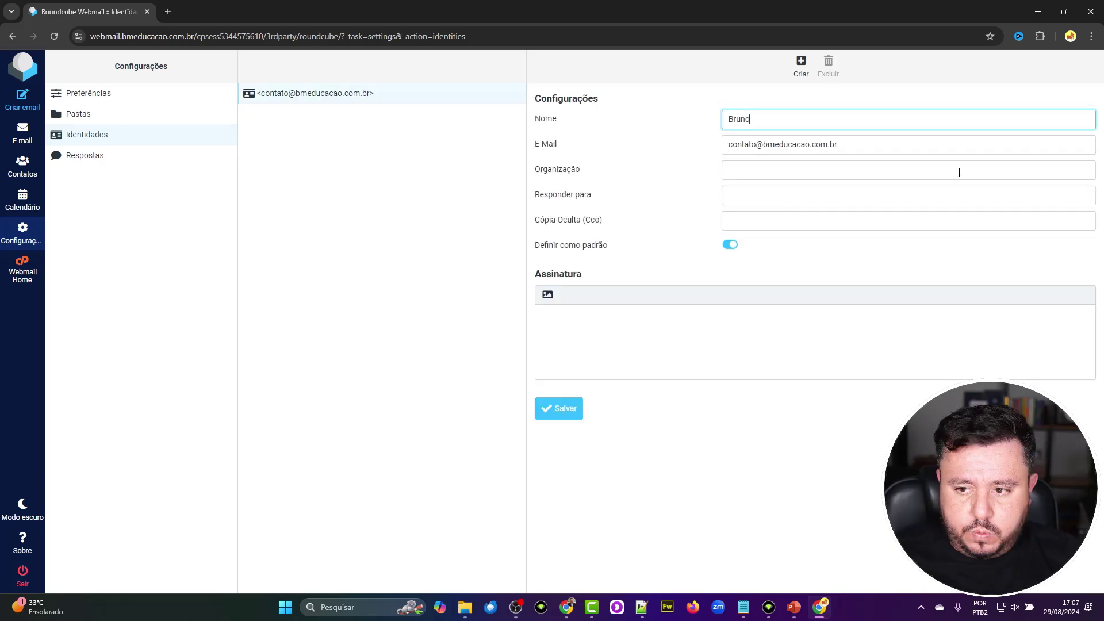
type(" Marinho")
key("Tab")
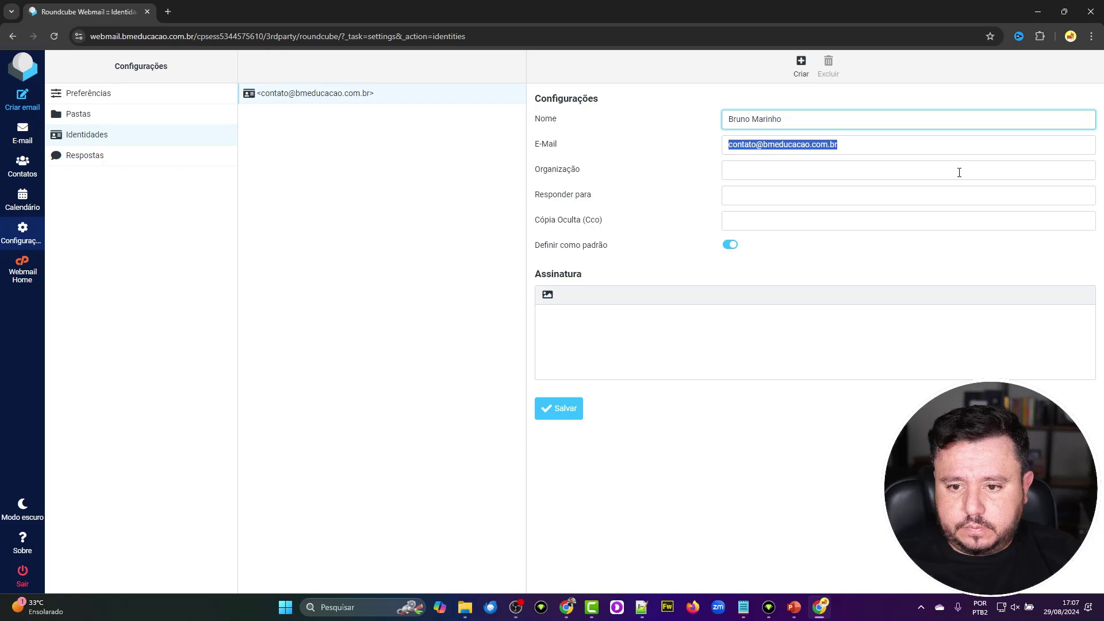
- Set the identity's organization to "BmEducação" and try the formatted and plain-text signature editor
left_click(959, 172)
type("BmEducaçã")
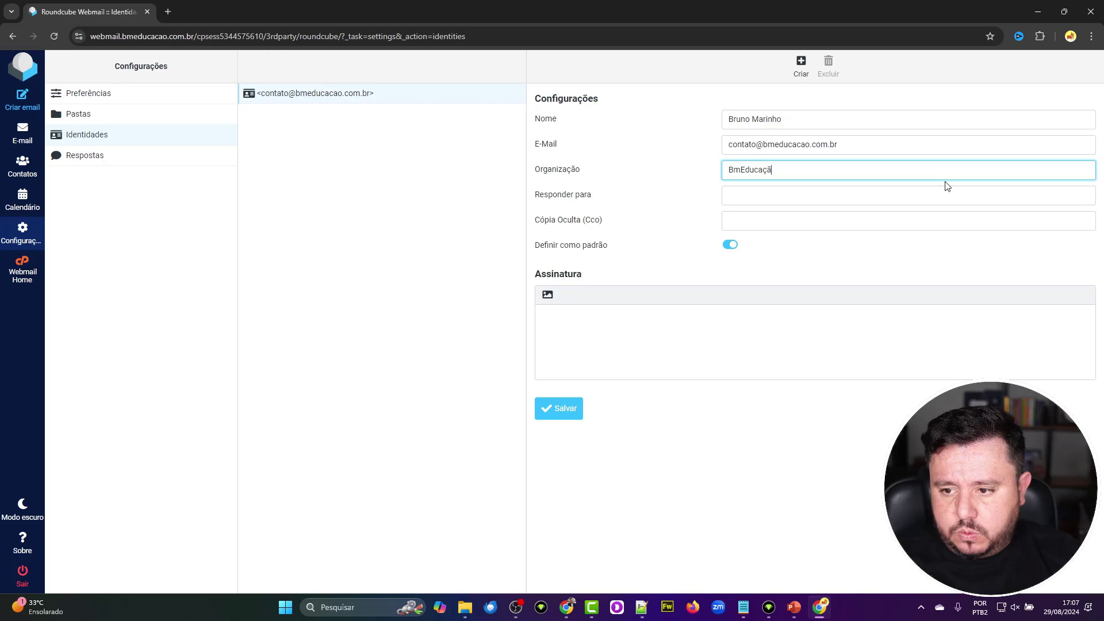
type("o")
left_click(732, 366)
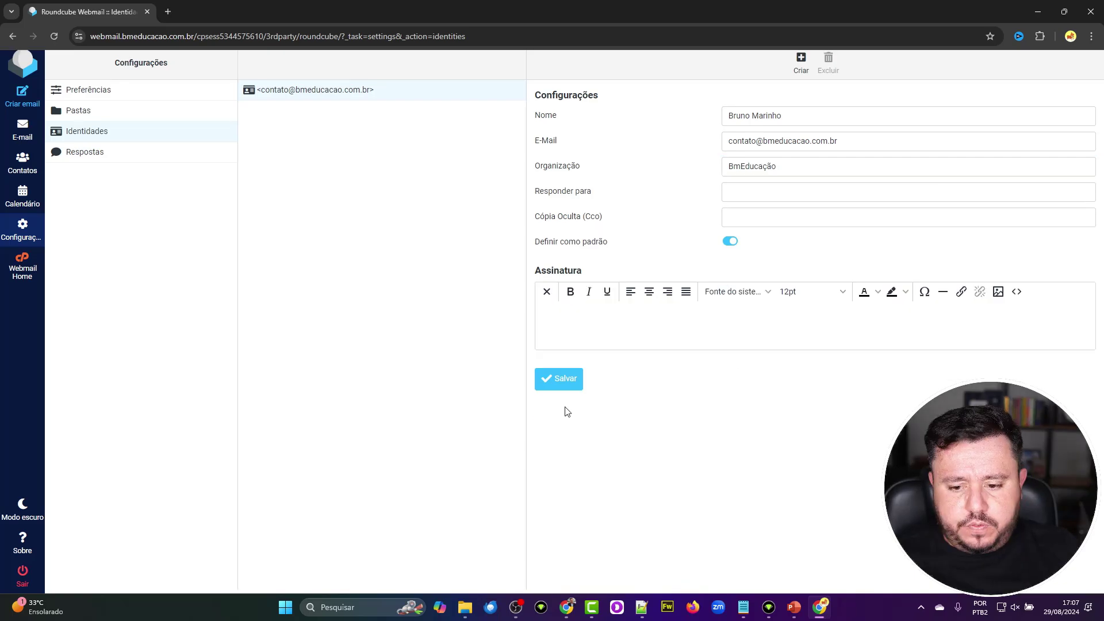
left_click(594, 310)
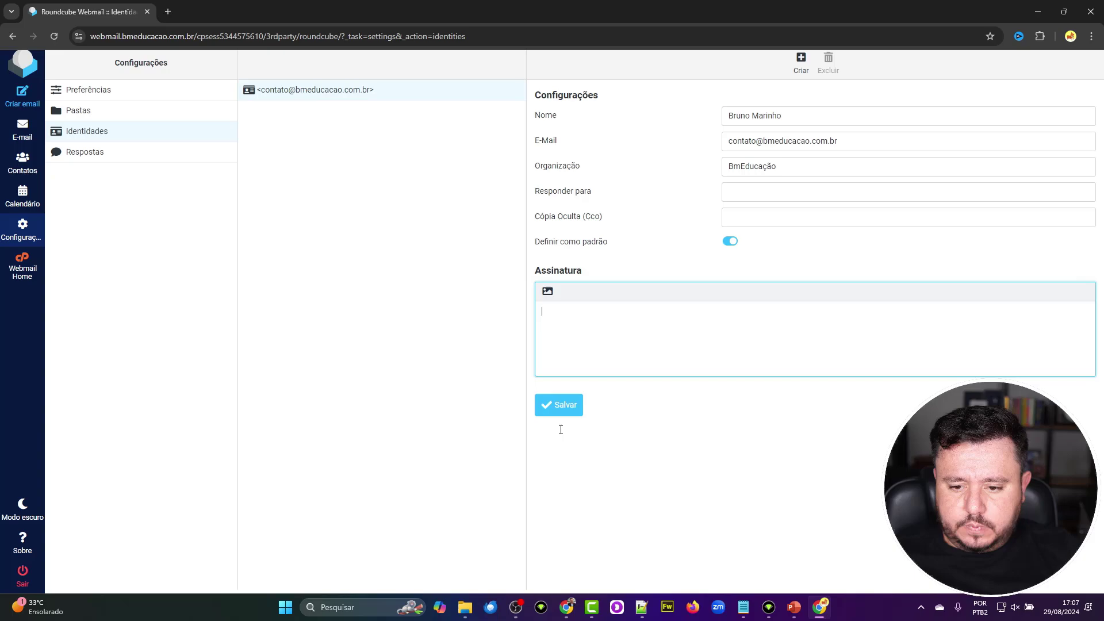
- View the blank form for a new canned response under Respostas, and return to the identities list
left_click(88, 155)
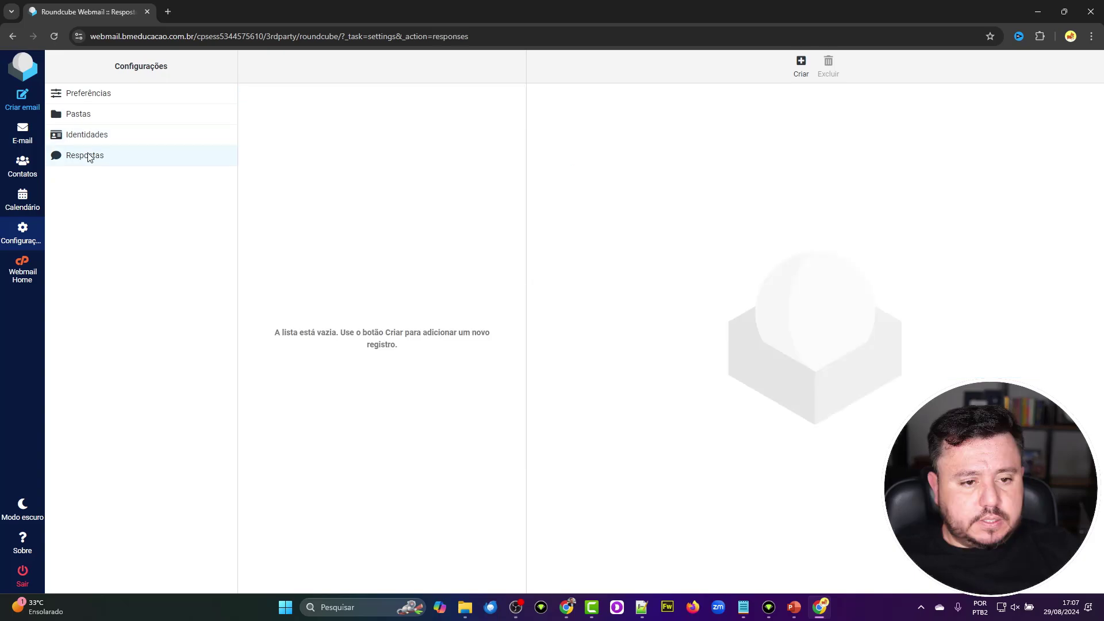
left_click(805, 70)
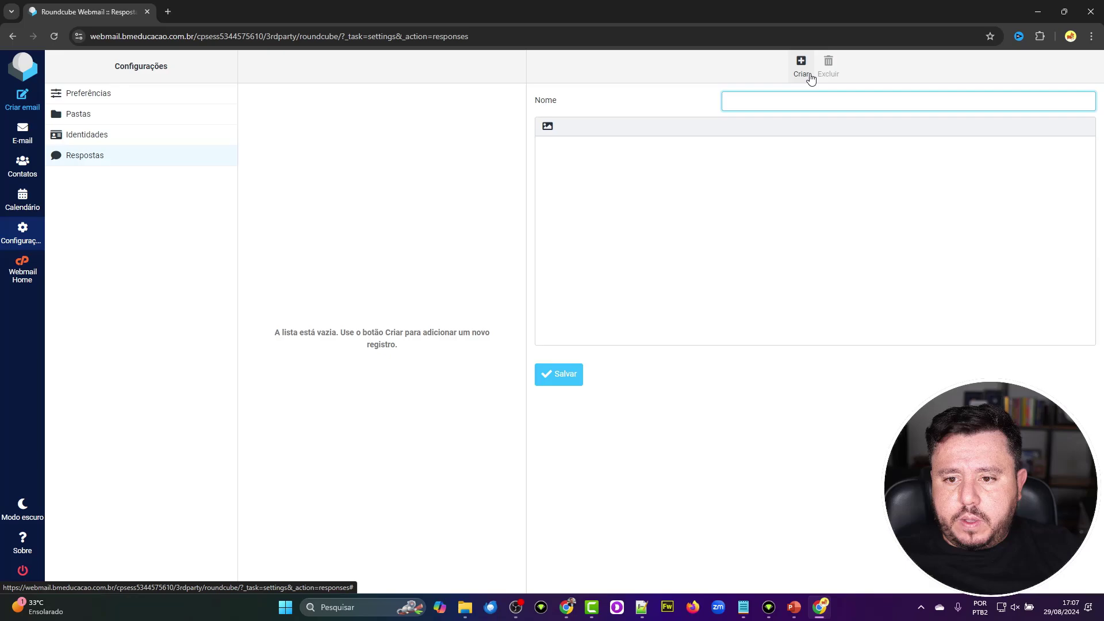
left_click(87, 134)
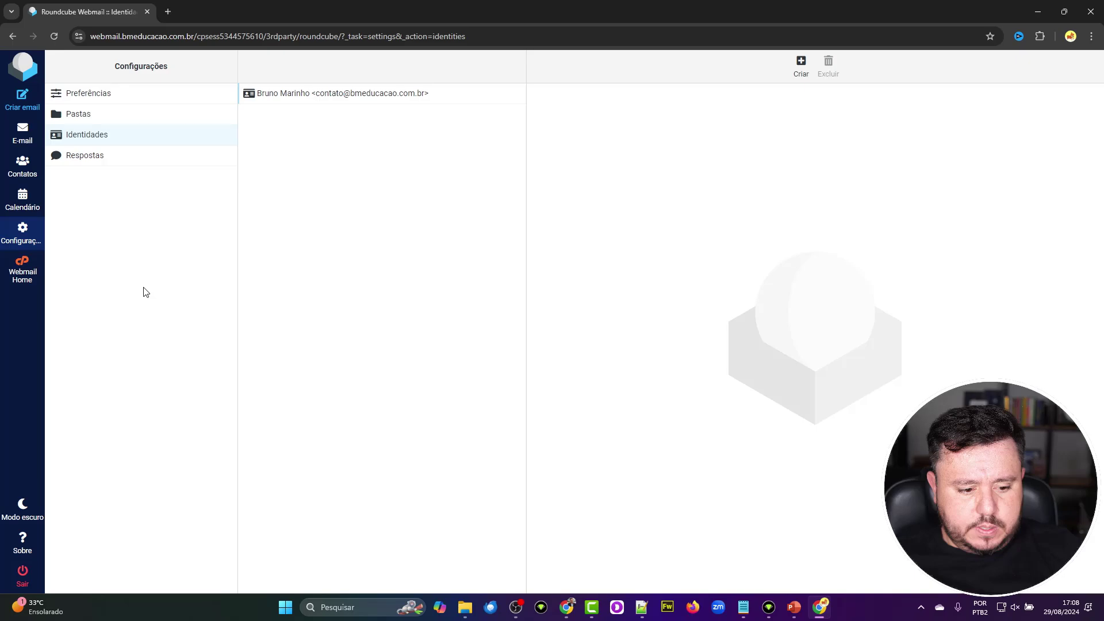
- Check the sender shown in a new email, and go back to the mailbox to view Caixa de entrada
left_click(22, 99)
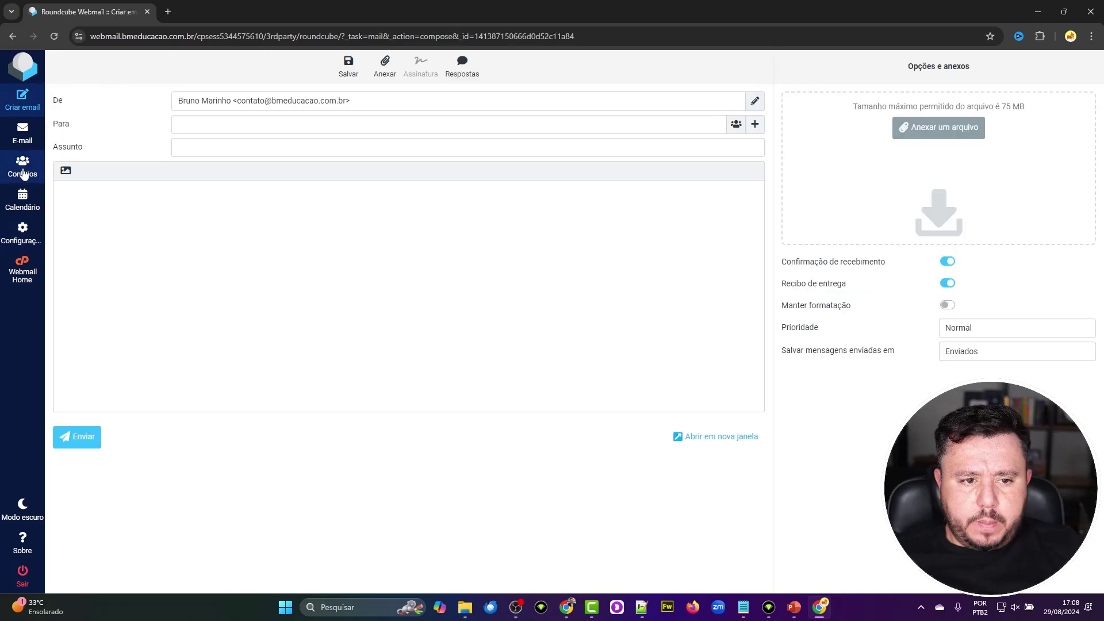
left_click(22, 133)
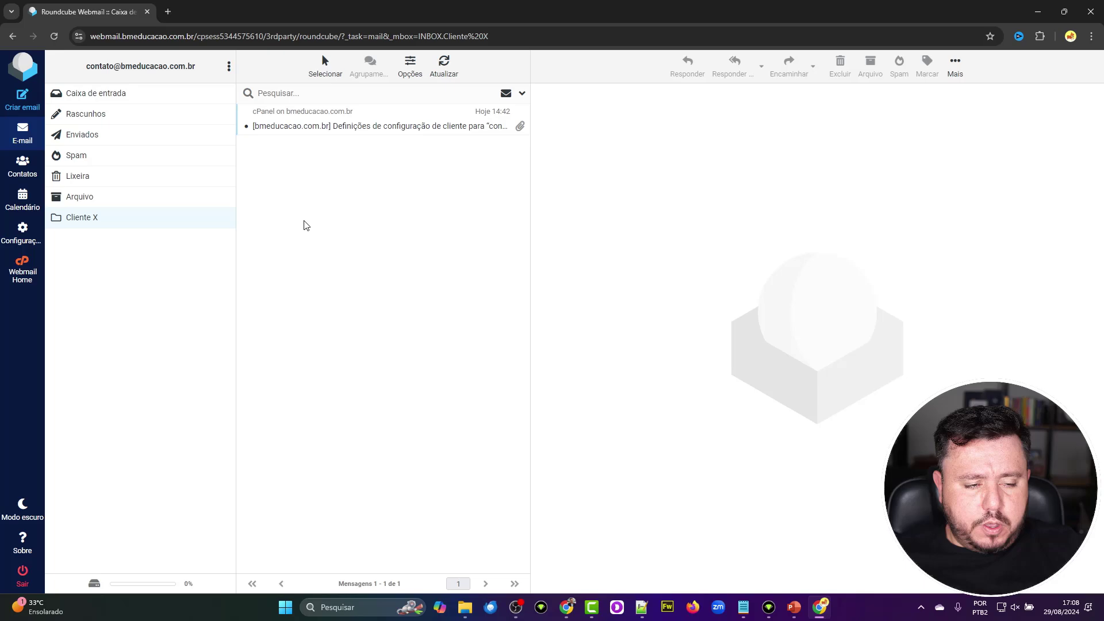
left_click(95, 93)
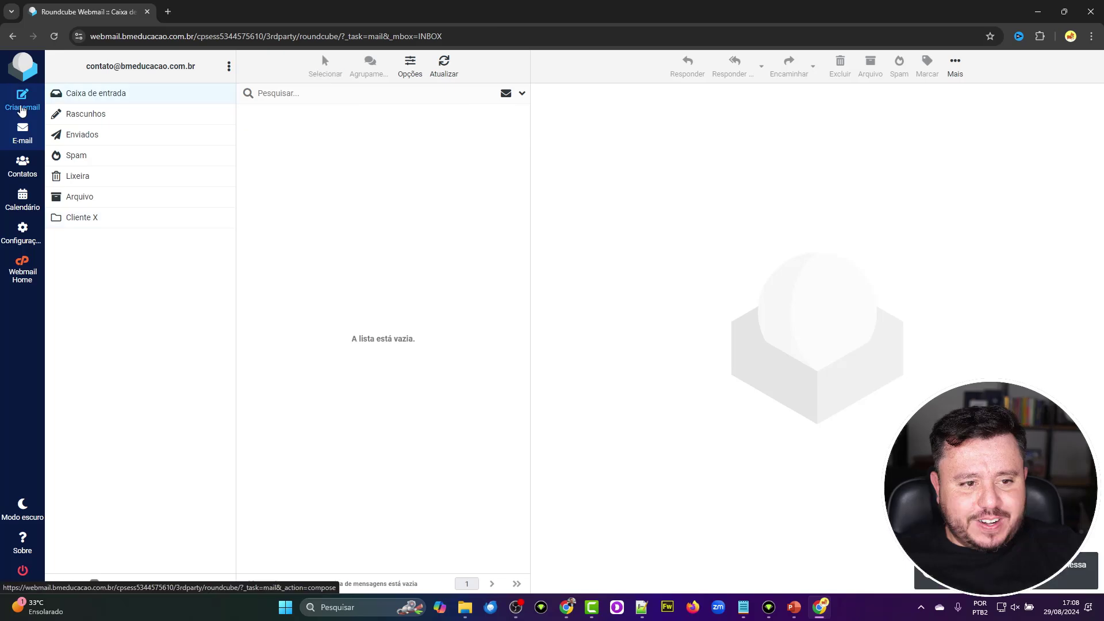
- Start a new email, switch its body to the rich-text editor and review the priority choices
left_click(22, 104)
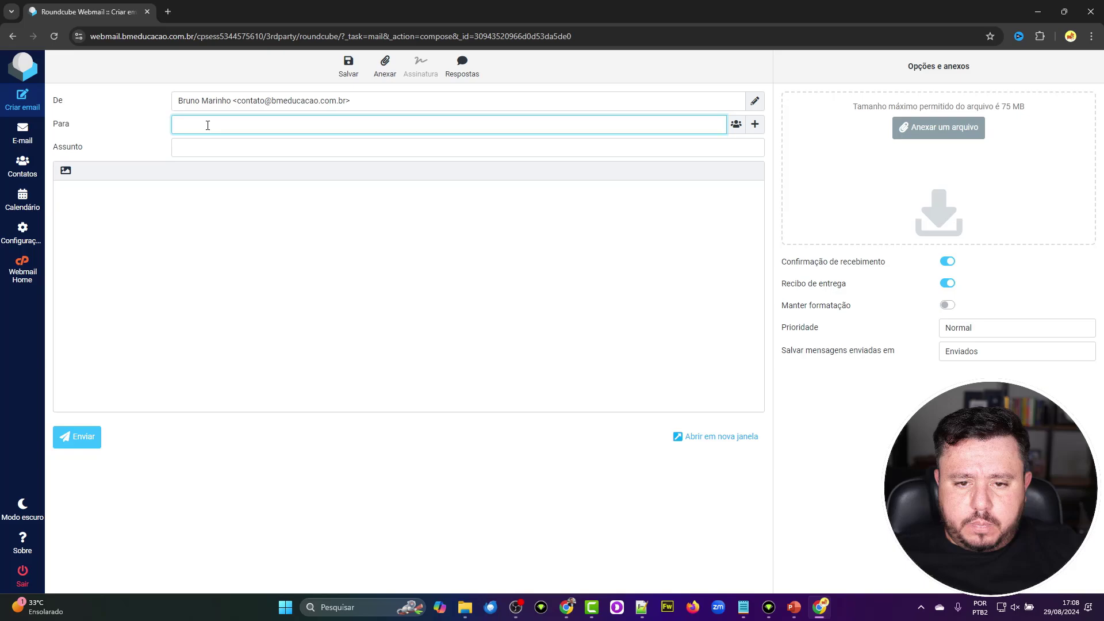
left_click(65, 170)
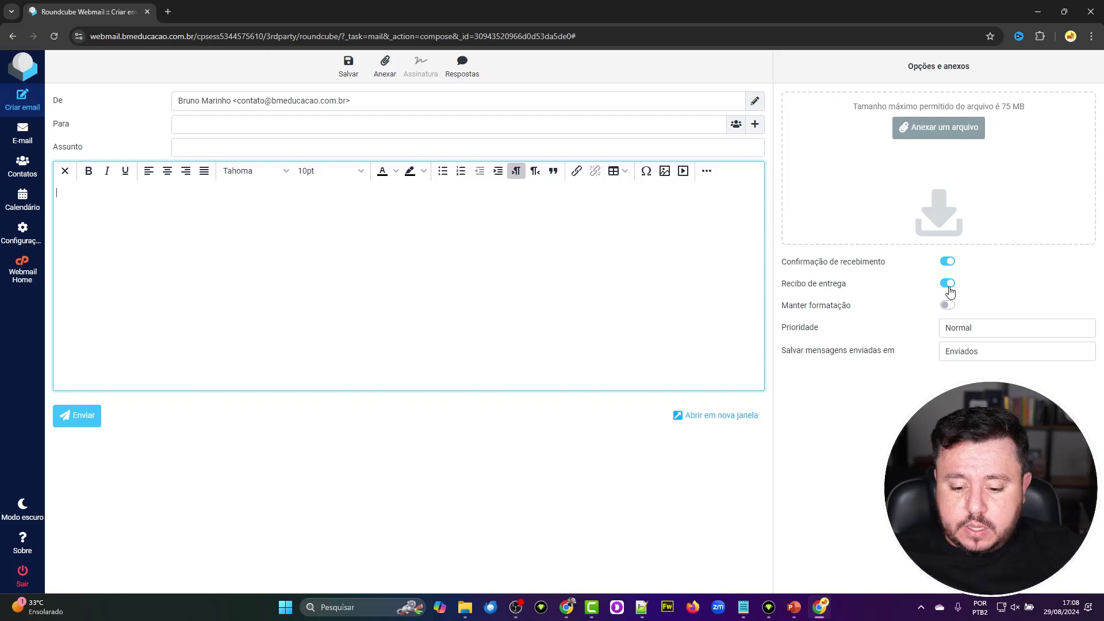
left_click(974, 336)
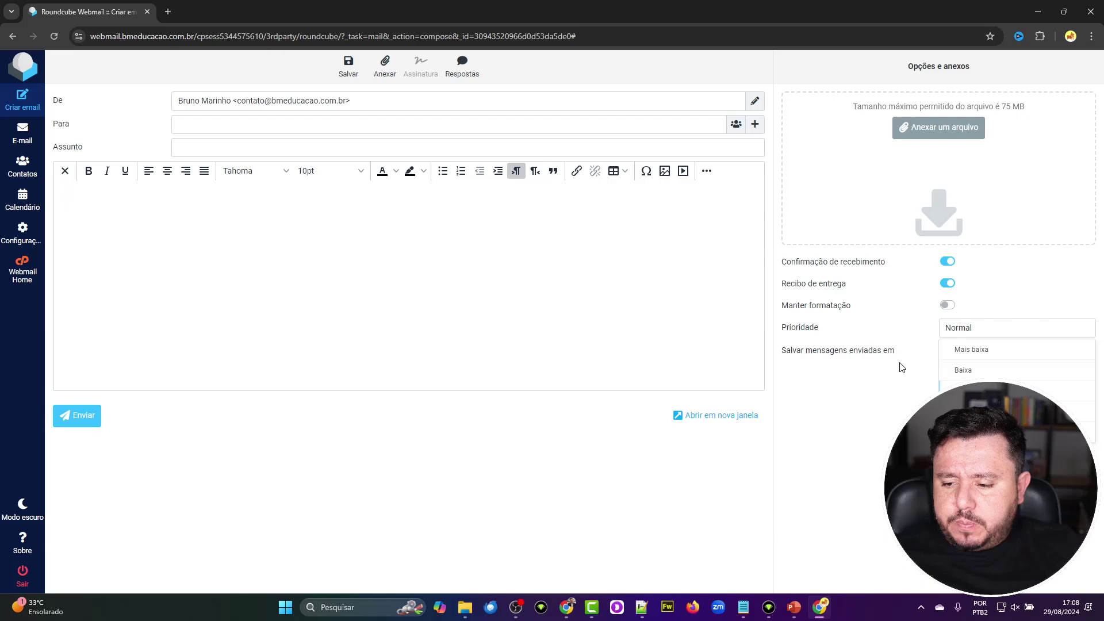
left_click(902, 368)
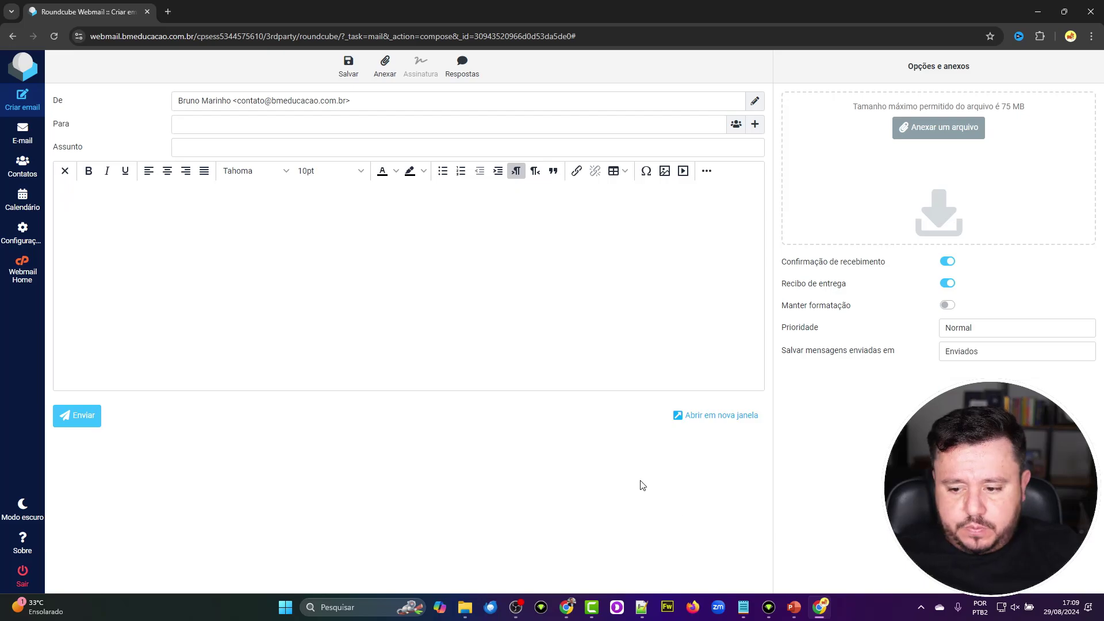
- Return to the mail folders, and go to Webmail Home to look over its account management and security tools
left_click(34, 147)
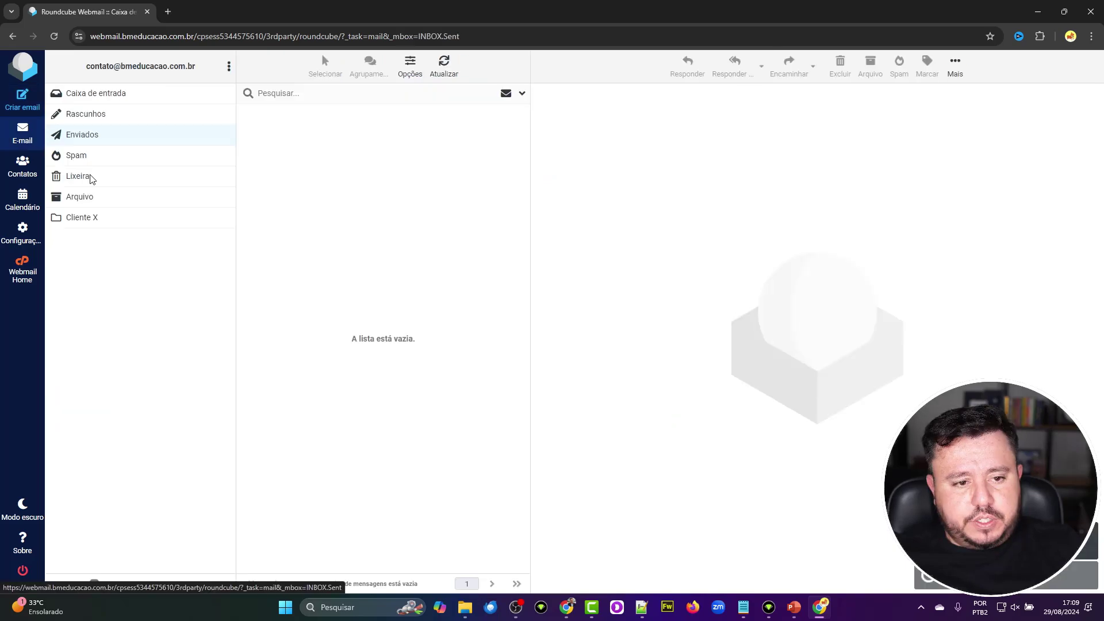
left_click(126, 98)
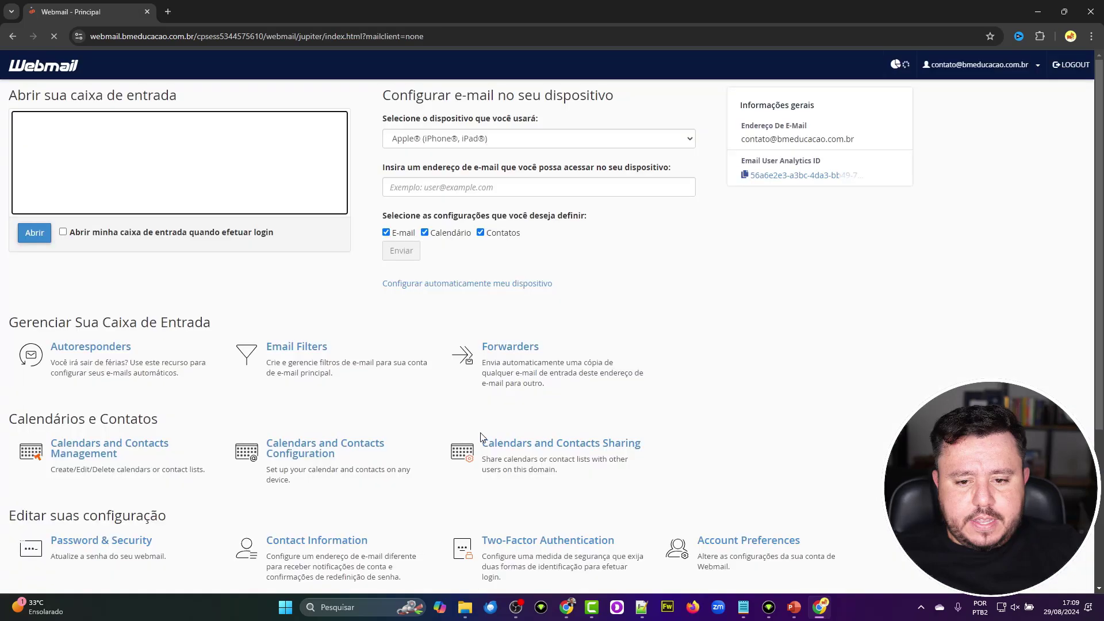
scroll(838, 407, "down", 3)
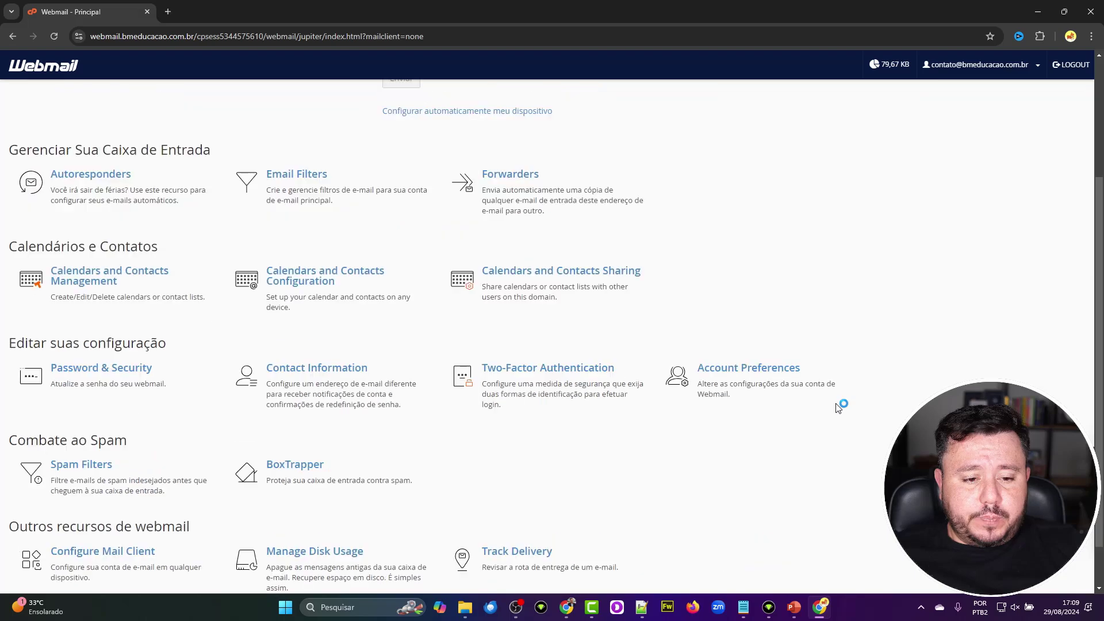
scroll(837, 410, "up", 3)
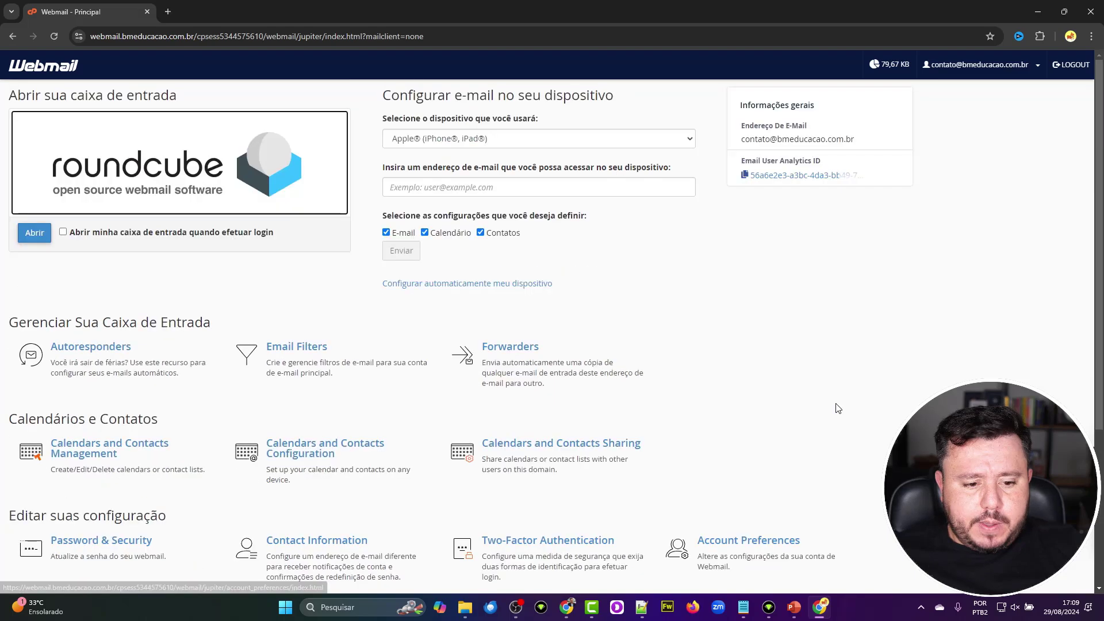